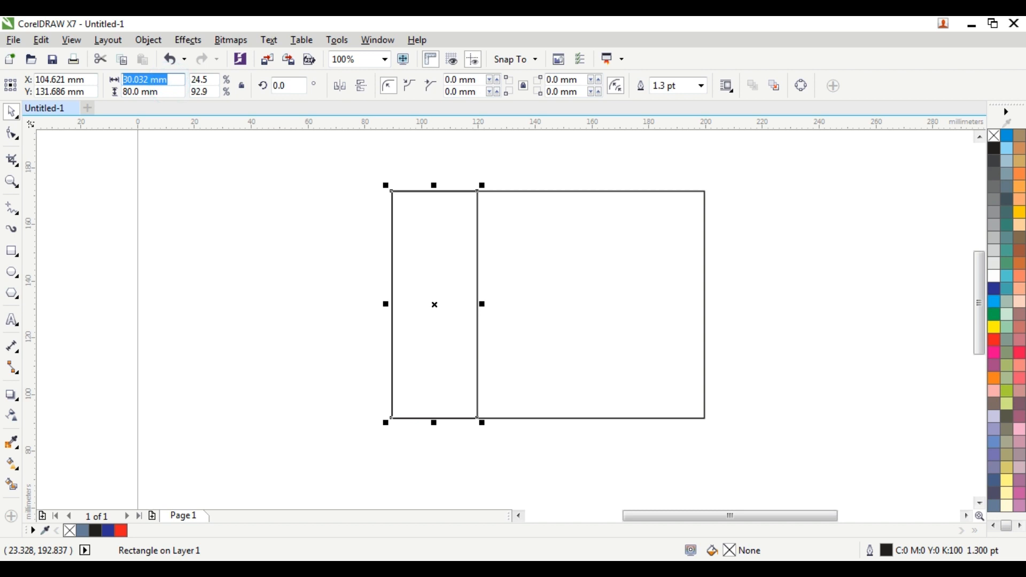
Set the narrow rectangle's width to 22 mm and align it with the large rectangle's left edge
text(22)
key(Return)
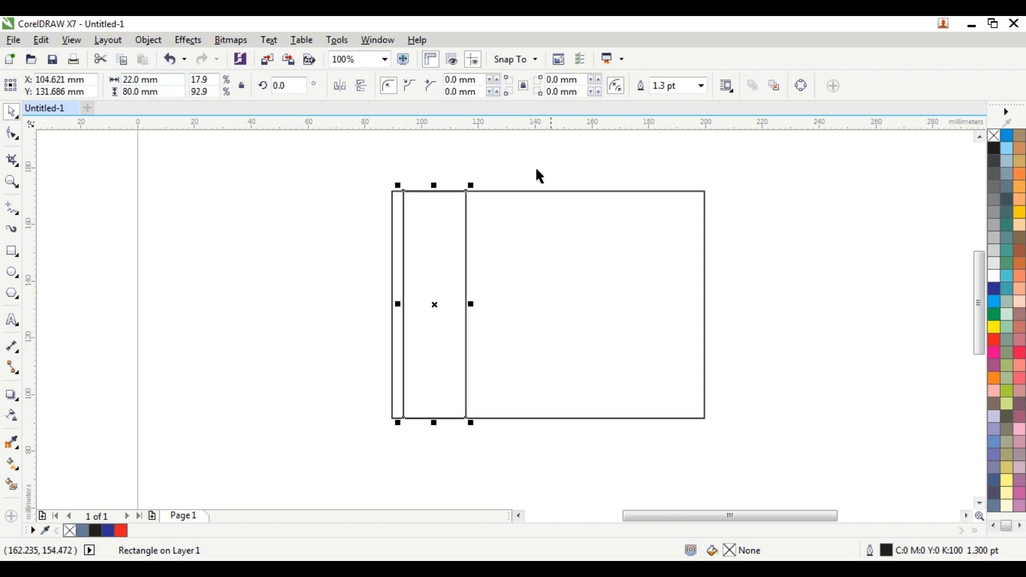
shift+click(522, 191)
key(l)
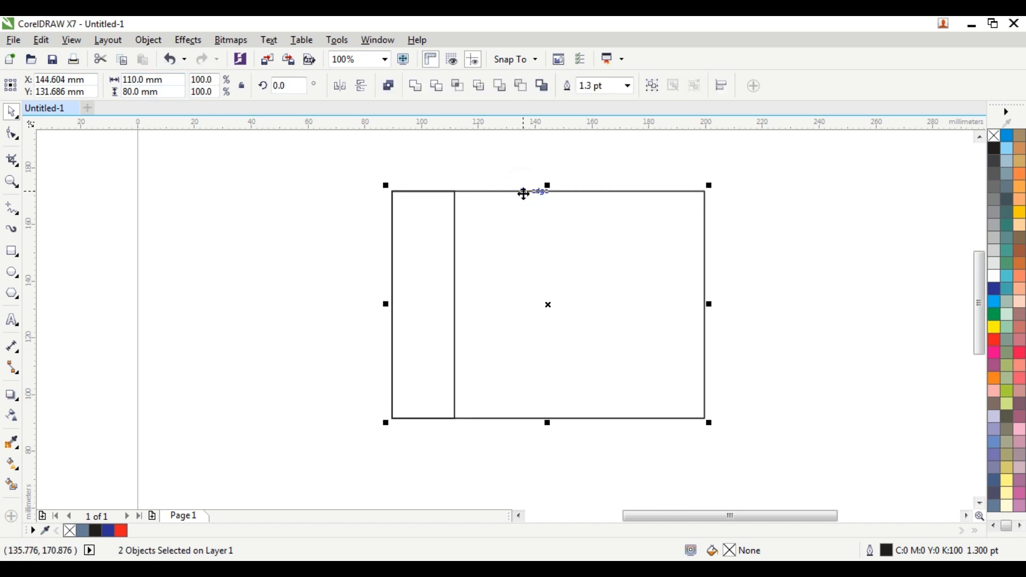
Fill the narrow rectangle with red and darken the fill to C11 M100 Y100 K4
drag(342, 168, 548, 440)
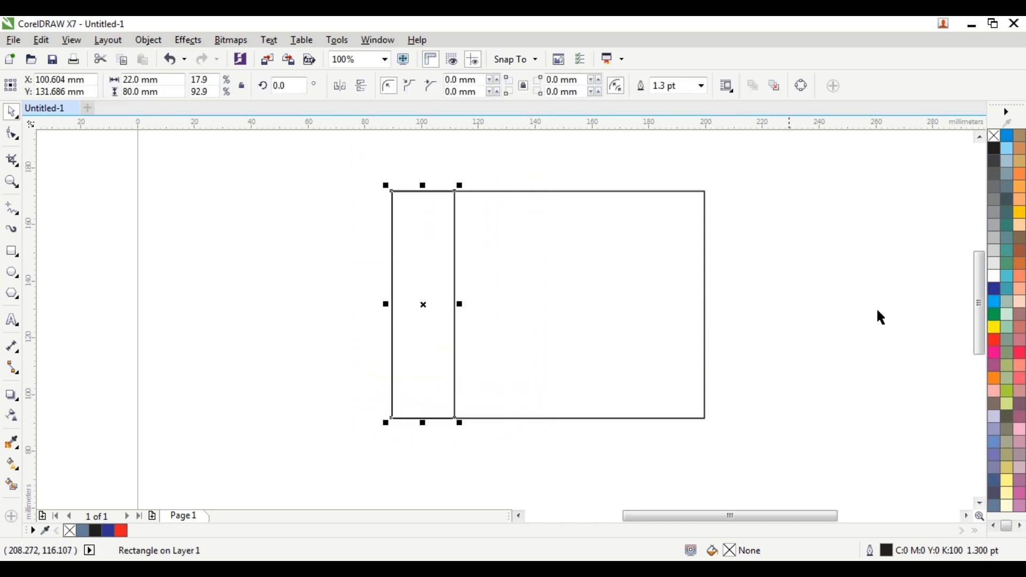
click(998, 340)
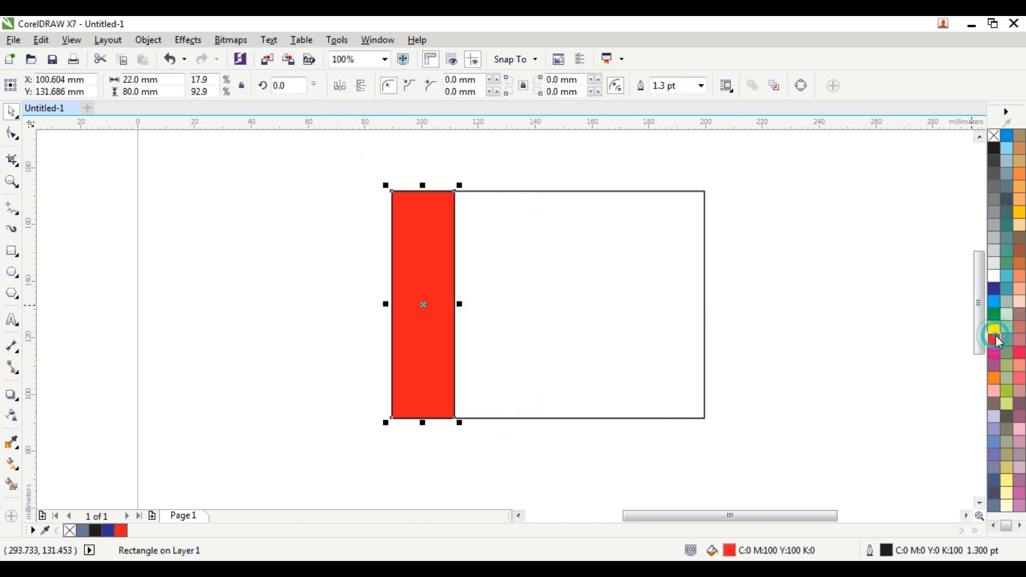
double_click(733, 553)
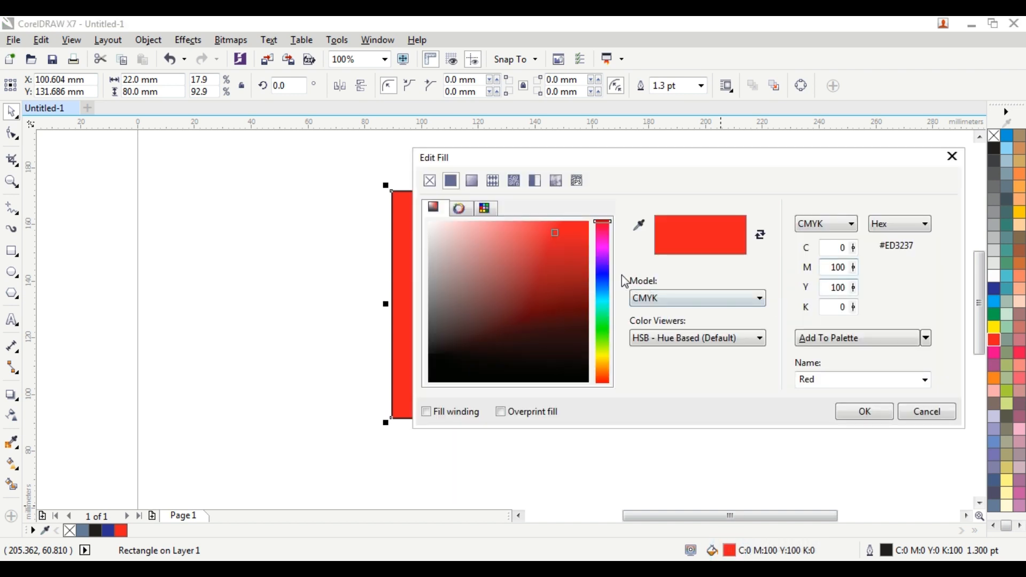
click(560, 246)
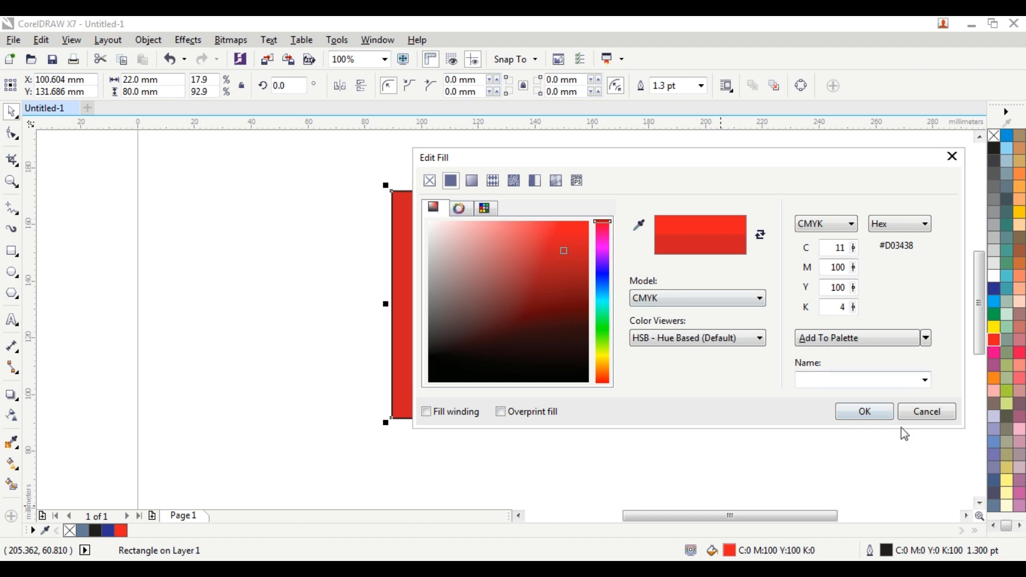
click(880, 415)
click(789, 395)
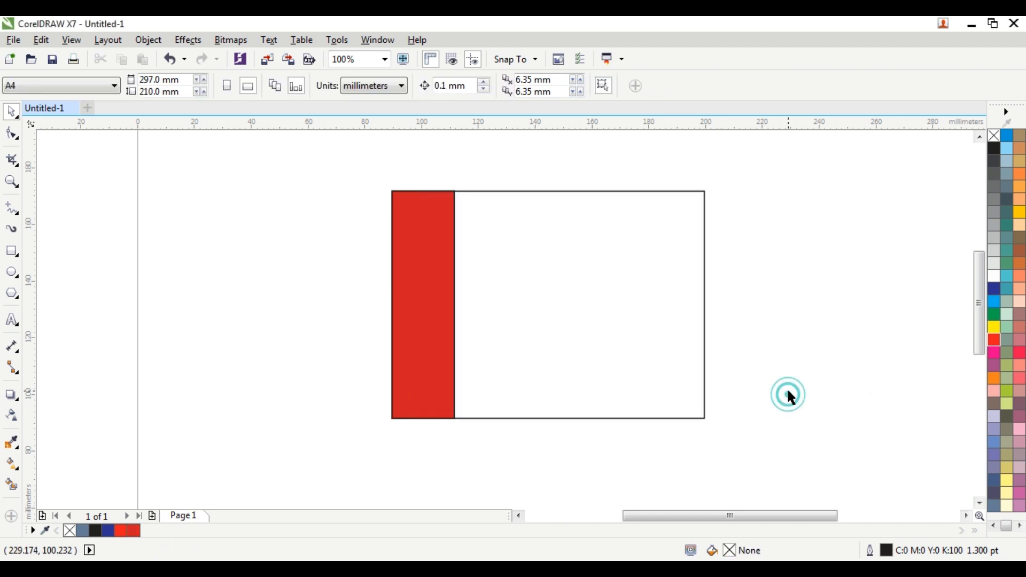
Fill the large rectangle with grey-blue C20 M0 Y0 K20 and remove its outline
click(638, 191)
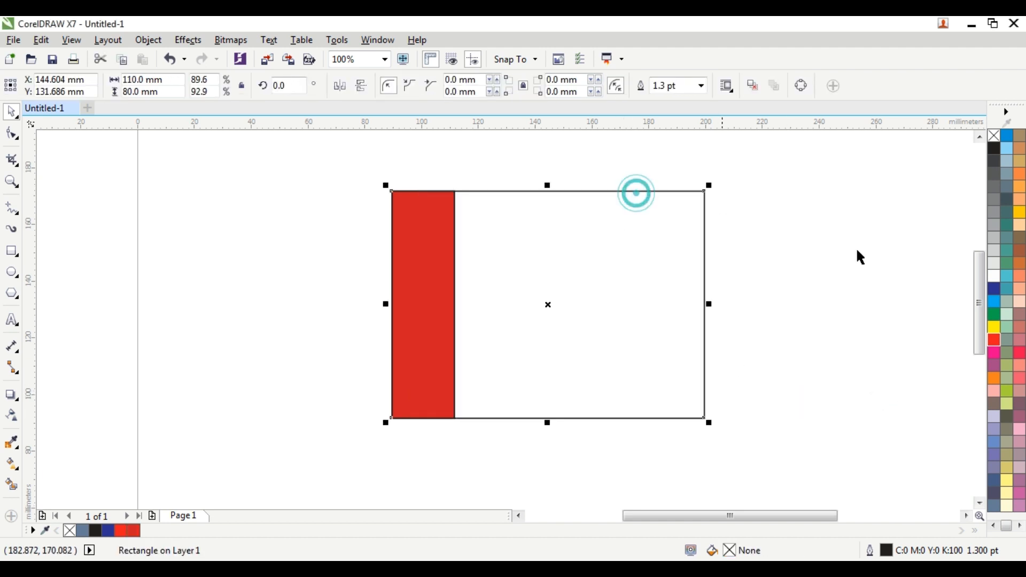
click(1009, 318)
right_click(995, 136)
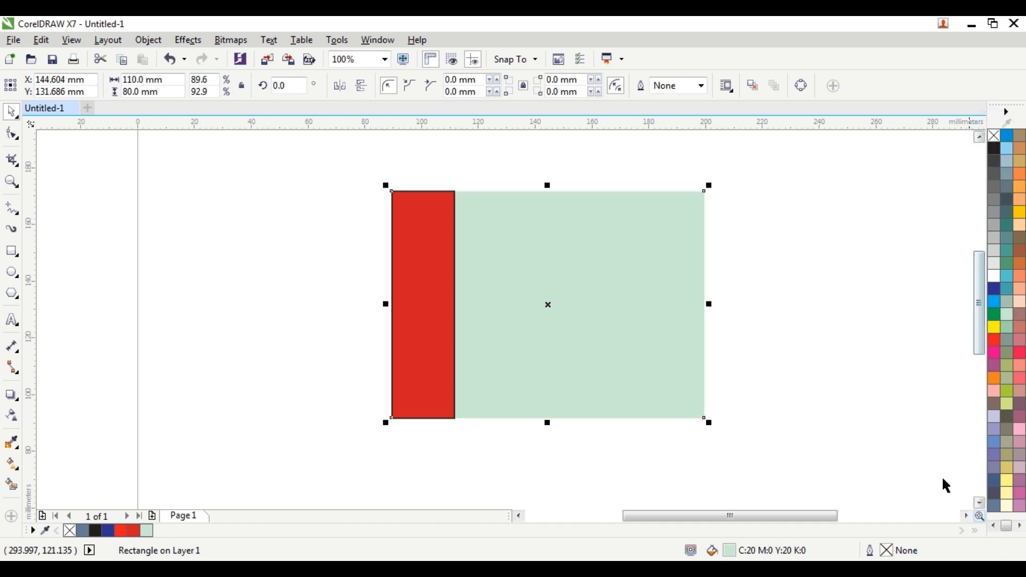
click(1008, 160)
click(771, 197)
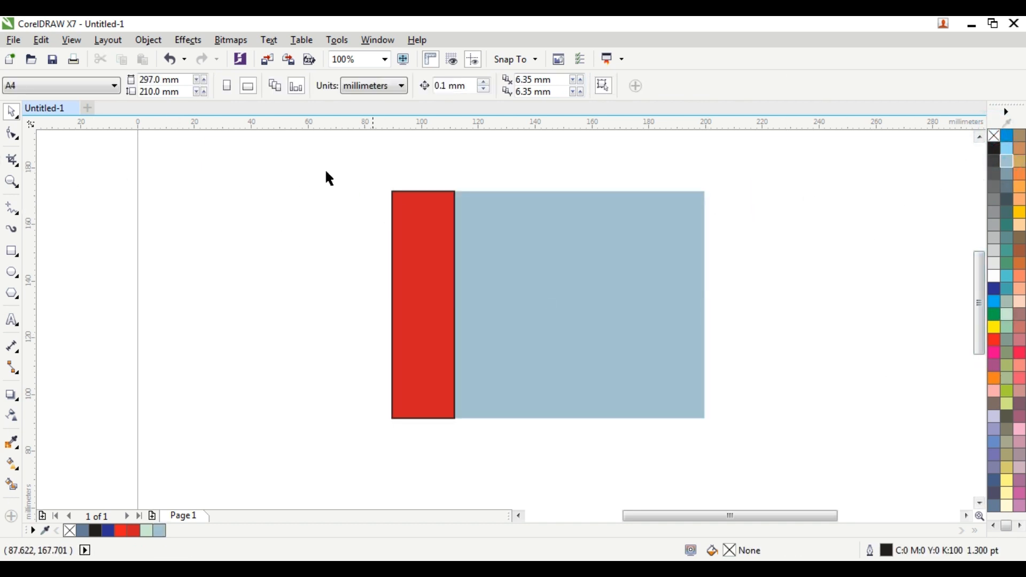
Remove the outlines from both rectangles together so the red strip has none
drag(316, 156, 807, 436)
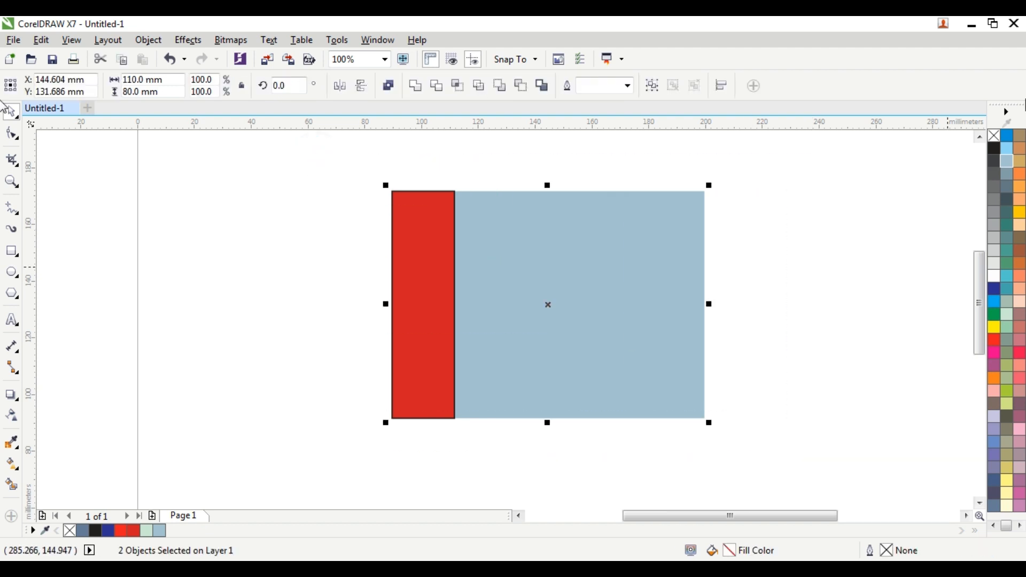
right_click(996, 136)
click(839, 192)
Apply a diagonal linear gradient to the large rectangle from grey-blue at its upper left to light blue at its lower-right corner
click(552, 293)
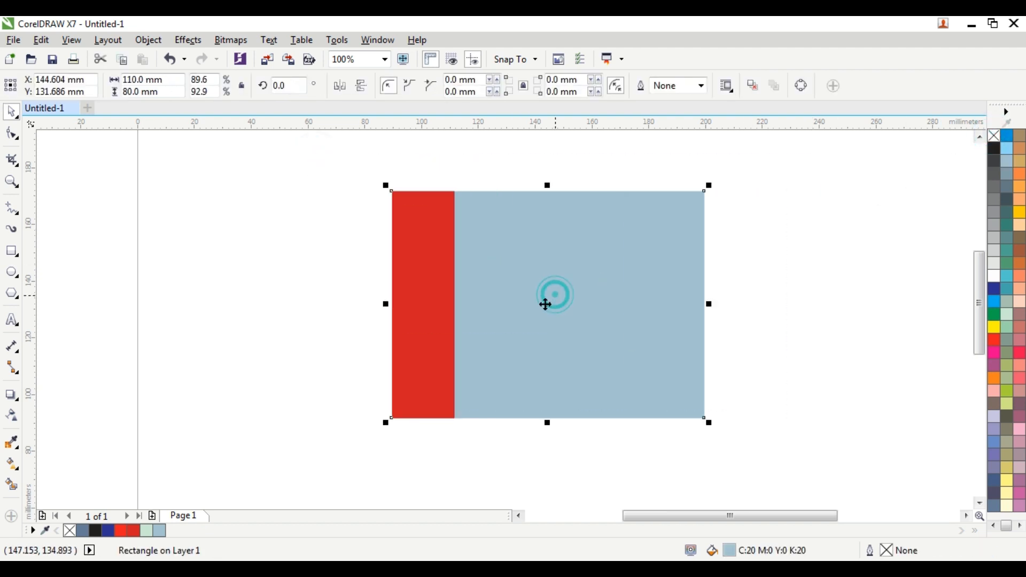
click(15, 466)
drag(451, 191, 692, 407)
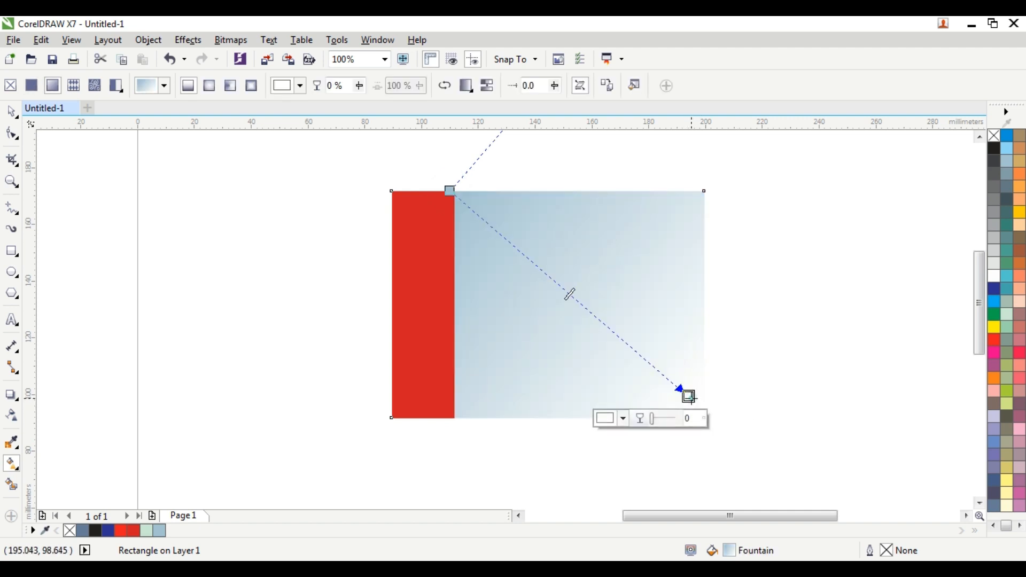
click(1008, 160)
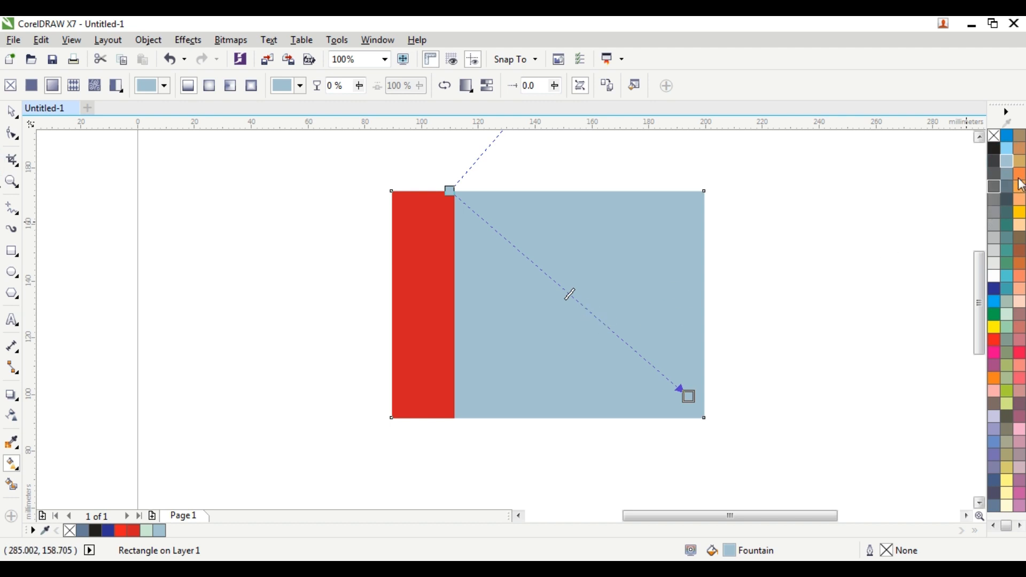
click(1008, 150)
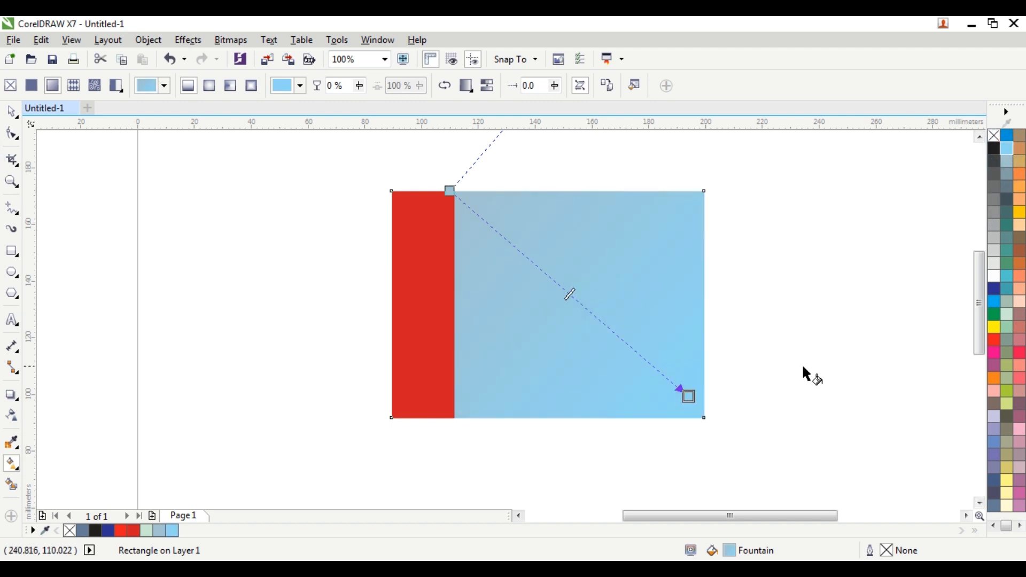
drag(690, 397, 705, 412)
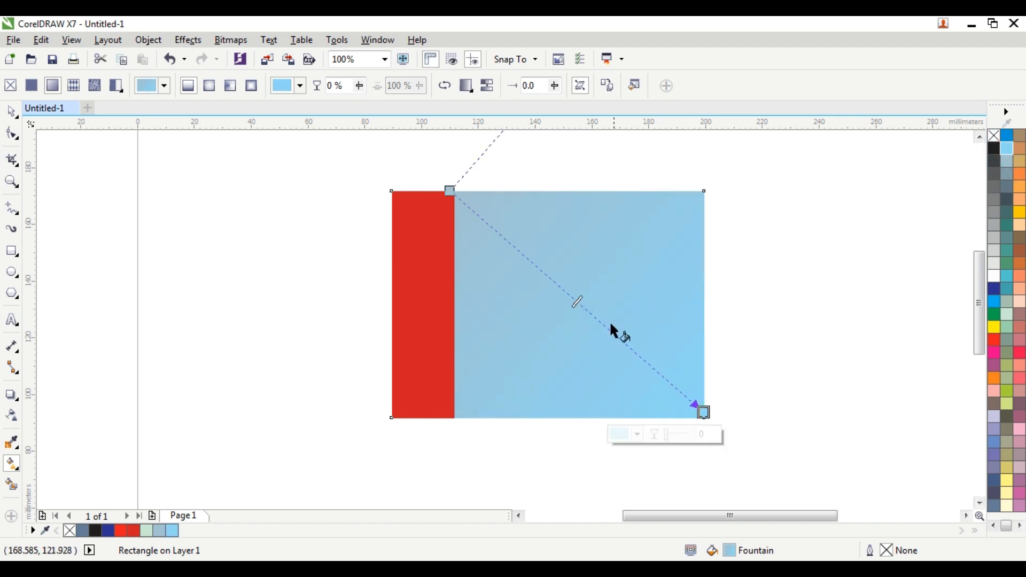
Add a white middle colour to the gradient at about 45% and pull both gradient ends slightly inward
click(546, 272)
mouse_move(543, 273)
mouse_down()
mouse_move(587, 270)
mouse_move(551, 278)
mouse_up()
click(996, 277)
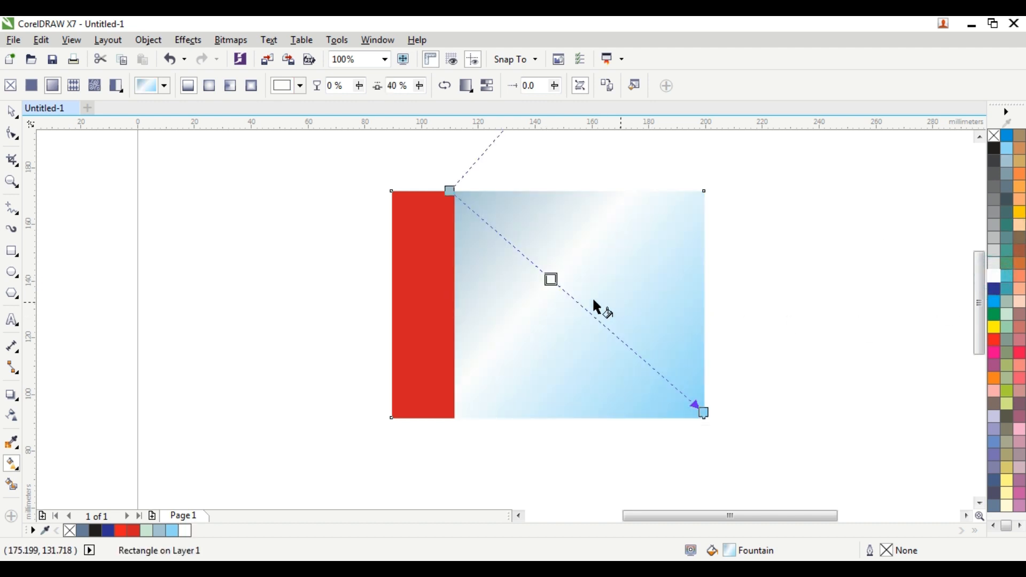
click(552, 279)
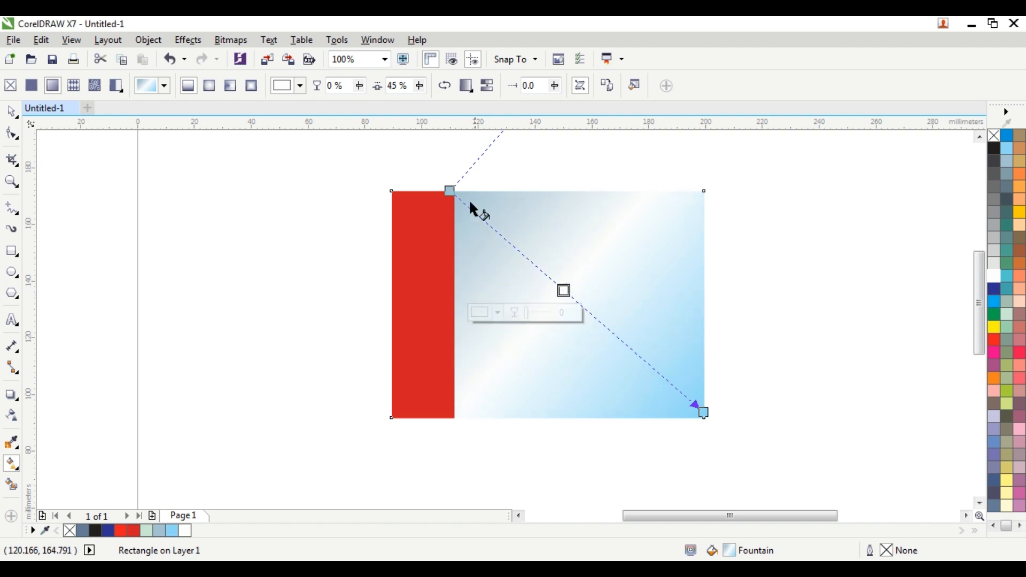
drag(450, 190, 473, 215)
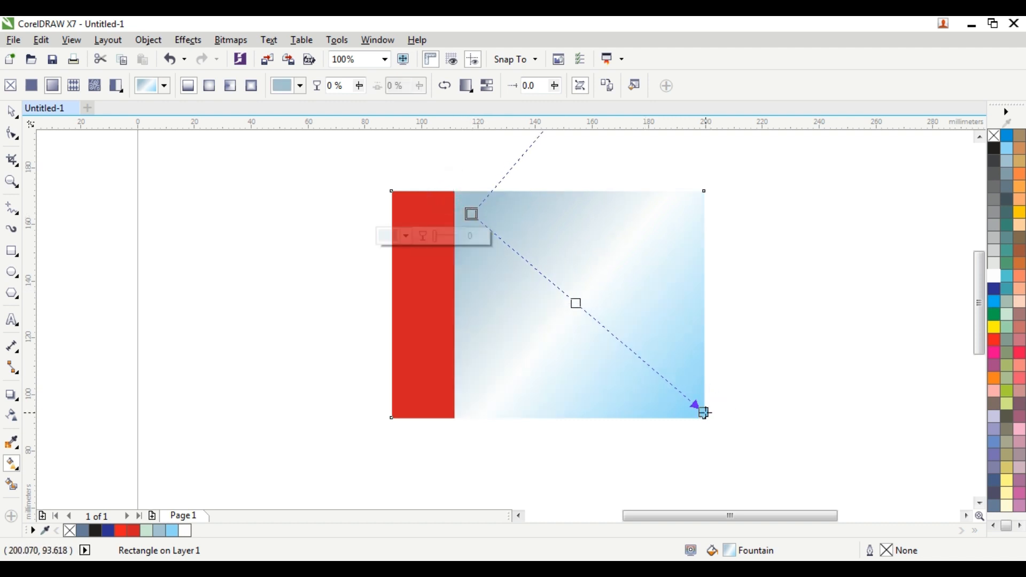
drag(704, 412, 690, 407)
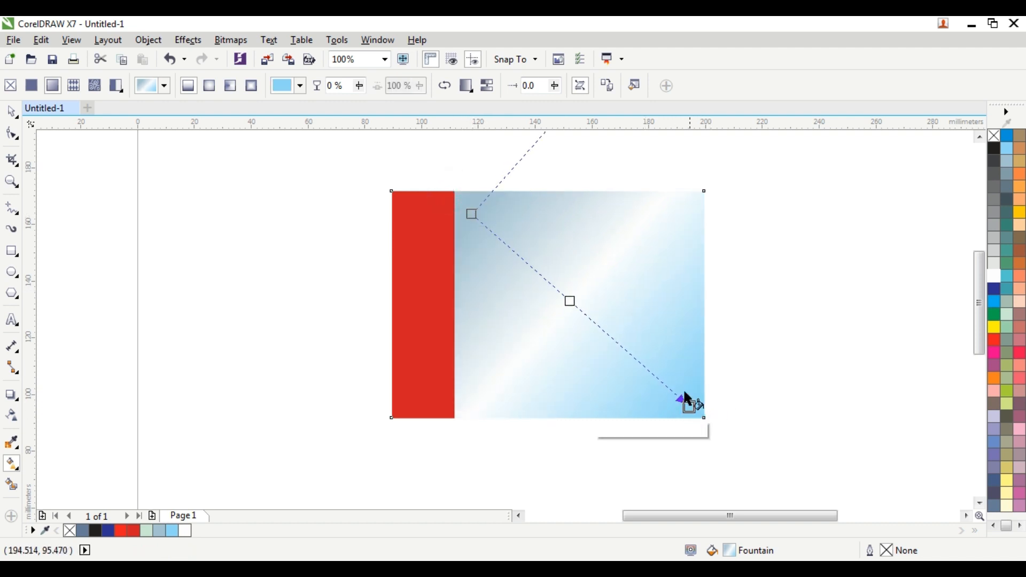
Change the gradient's middle colour to pale blue C23 M2 Y2 K0 and deselect the rectangle
click(570, 302)
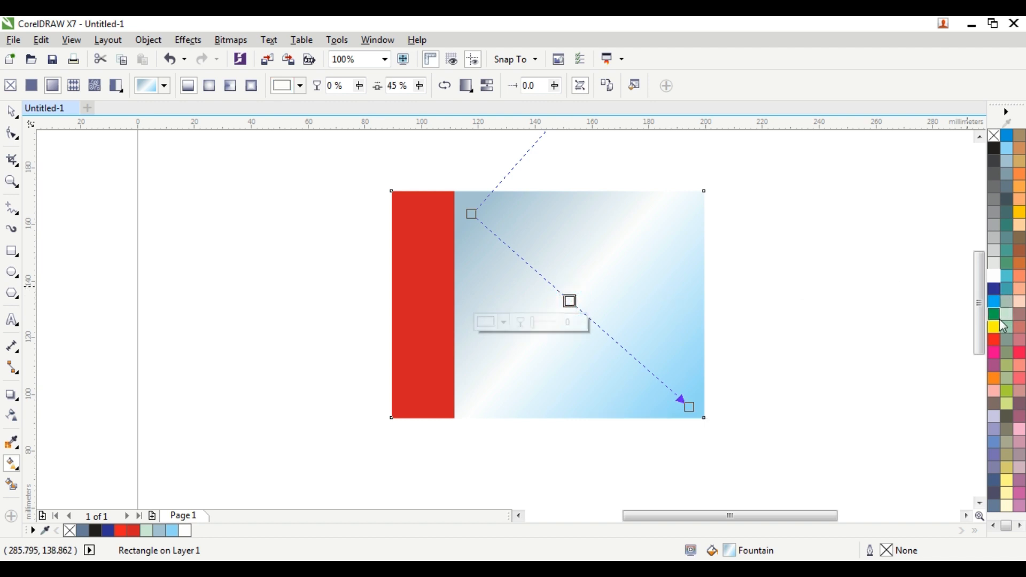
click(1008, 149)
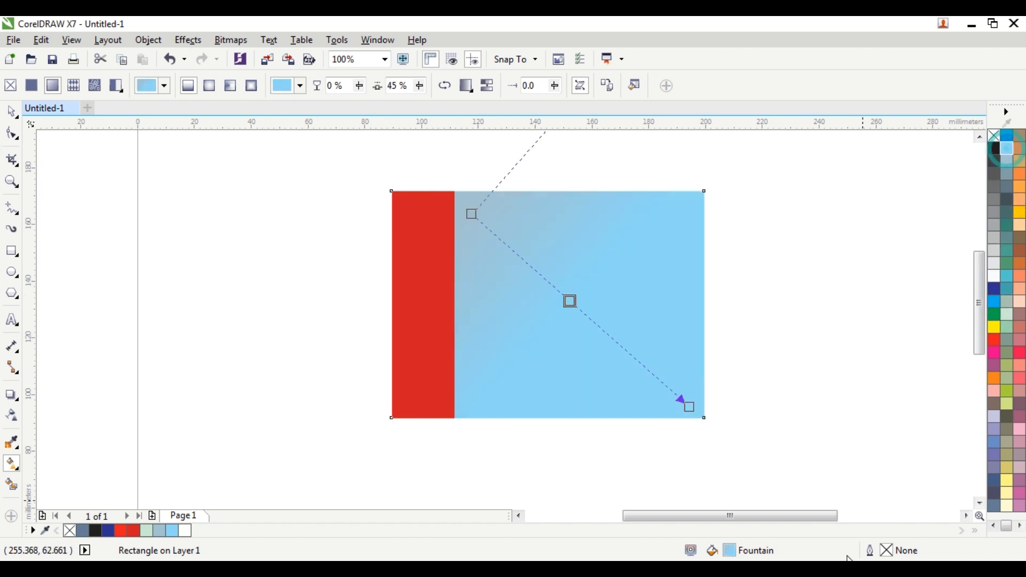
double_click(732, 553)
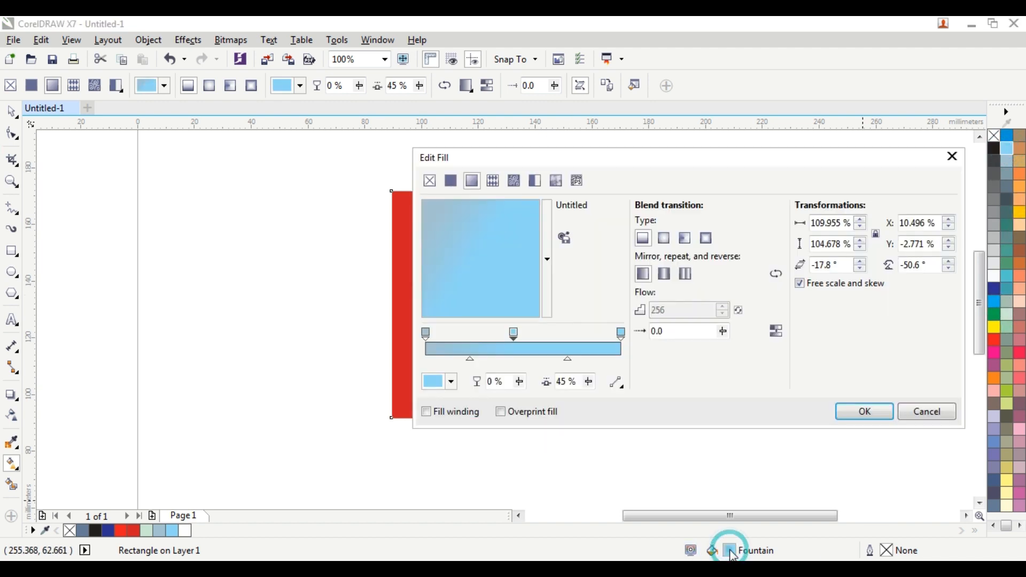
click(514, 334)
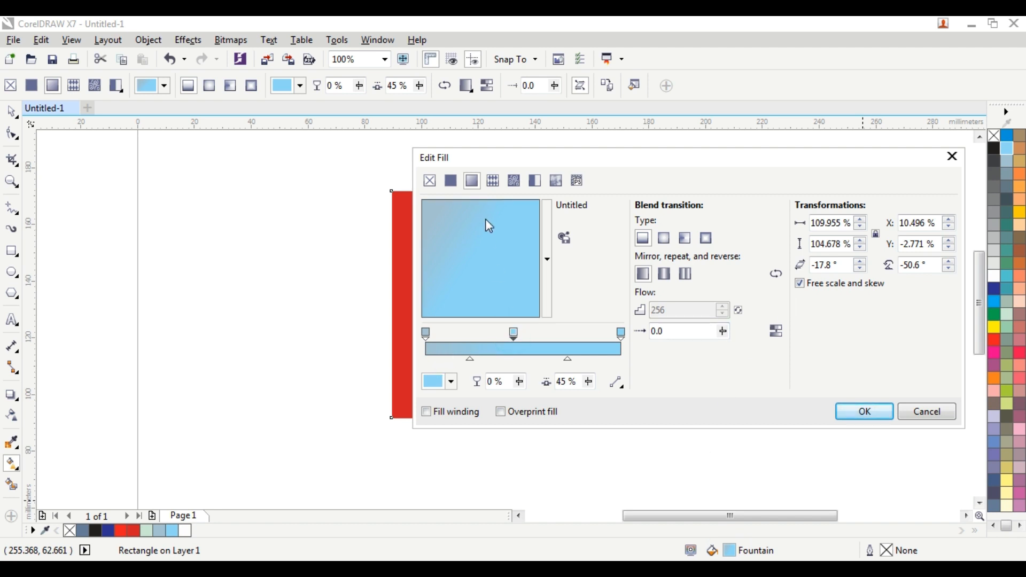
click(452, 382)
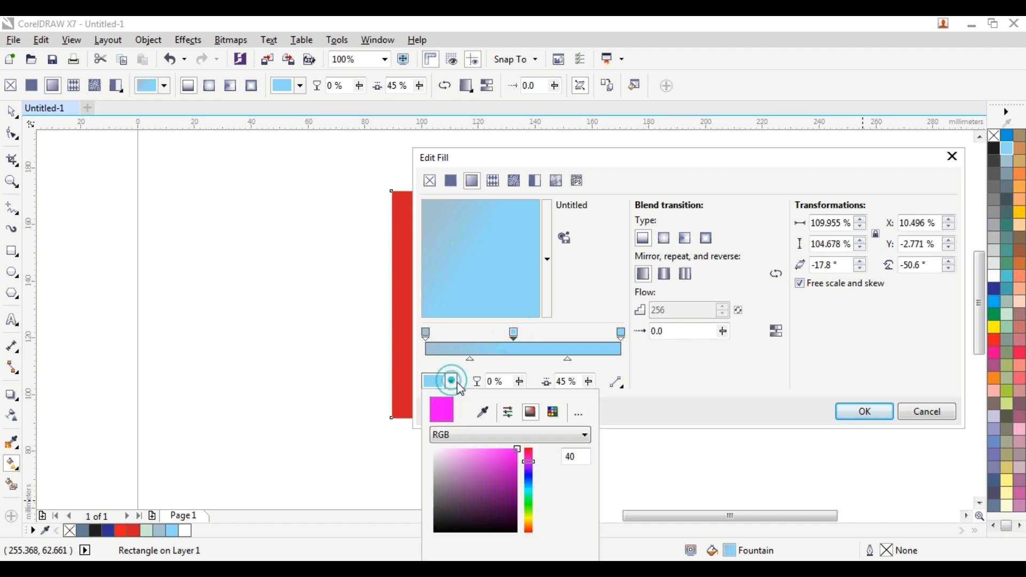
click(450, 453)
click(452, 454)
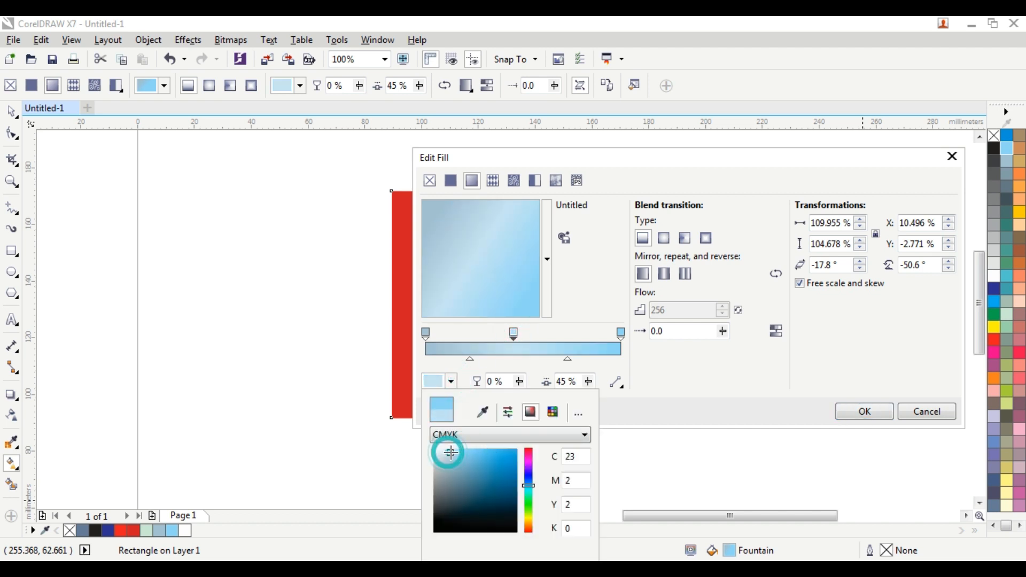
click(855, 418)
click(866, 413)
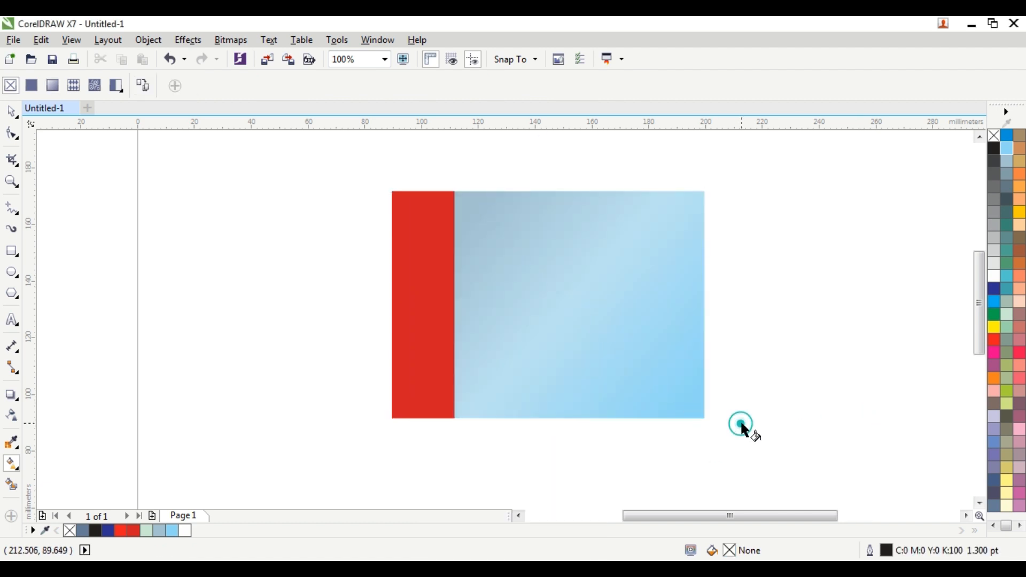
click(256, 202)
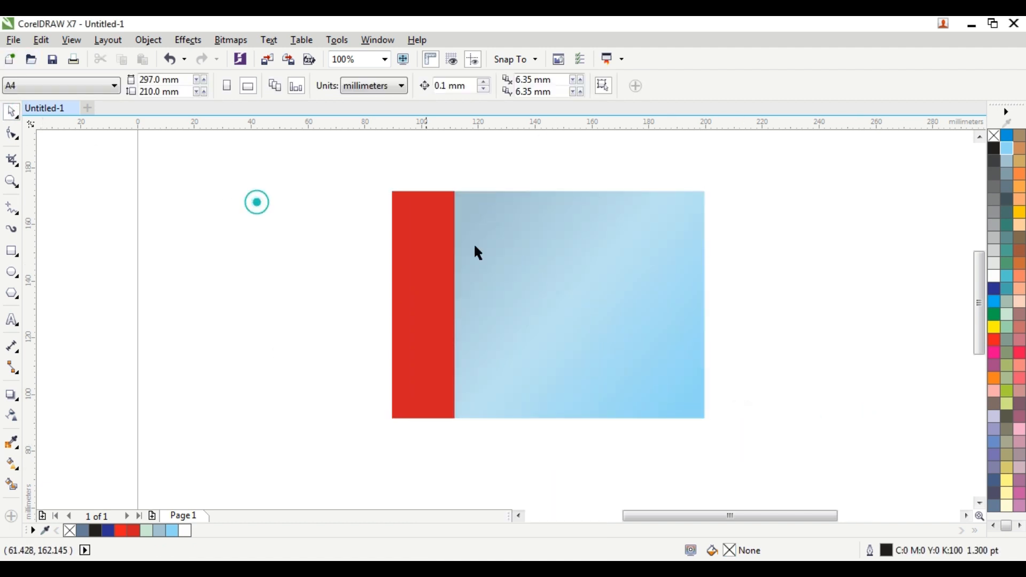
Make a narrowed copy of the gradient rectangle, about 24 mm wide and 80 mm high, starting at the red strip's right edge
scroll(581, 269, up, 2)
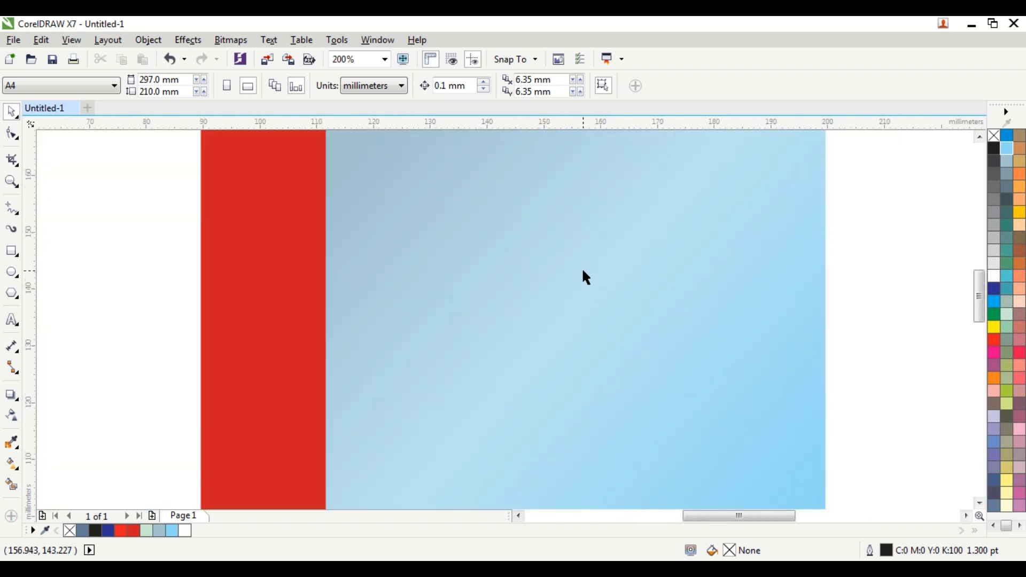
scroll(475, 268, down, 2)
click(524, 241)
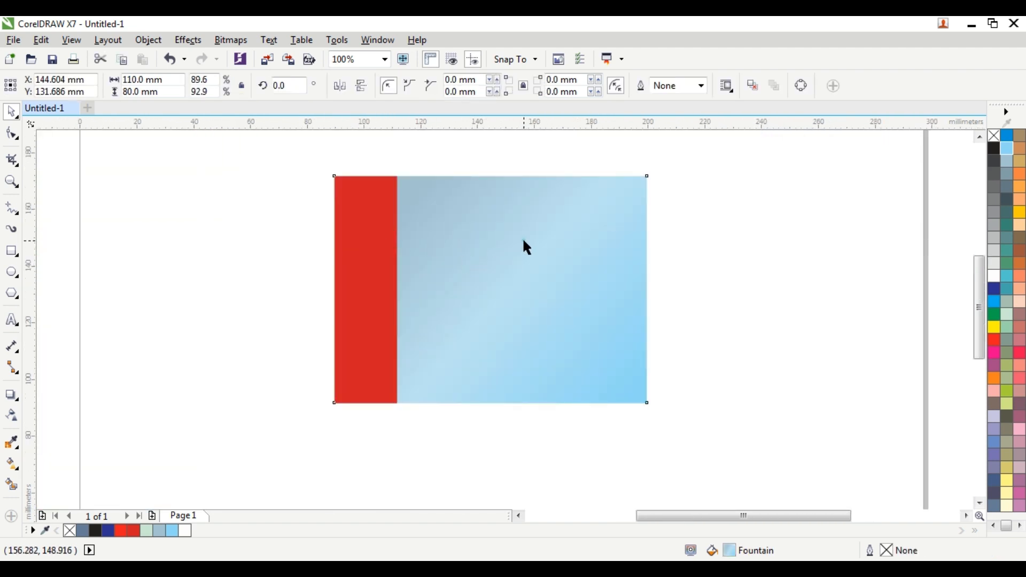
click(651, 286)
click(731, 269)
click(557, 270)
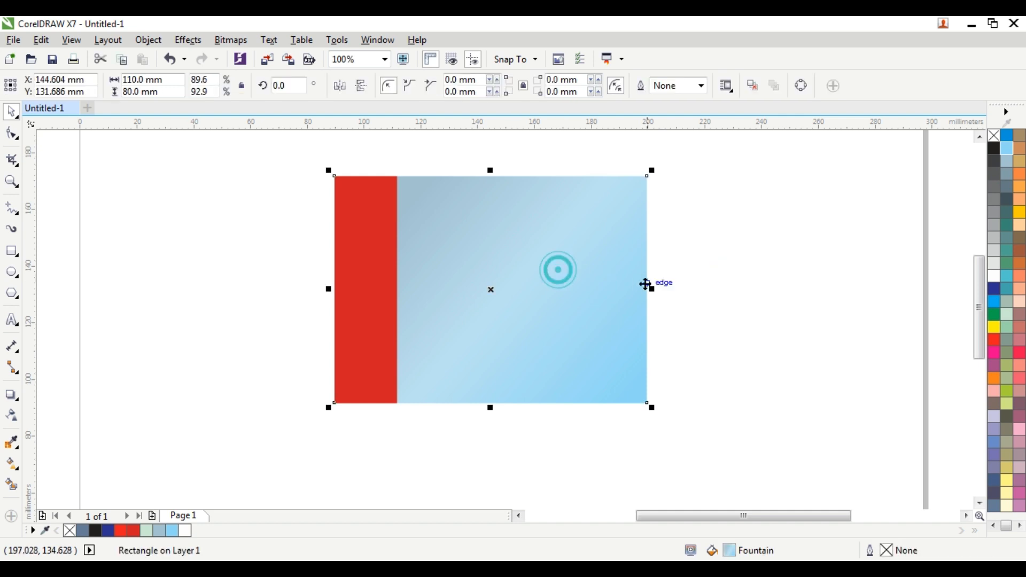
drag(647, 289, 469, 292)
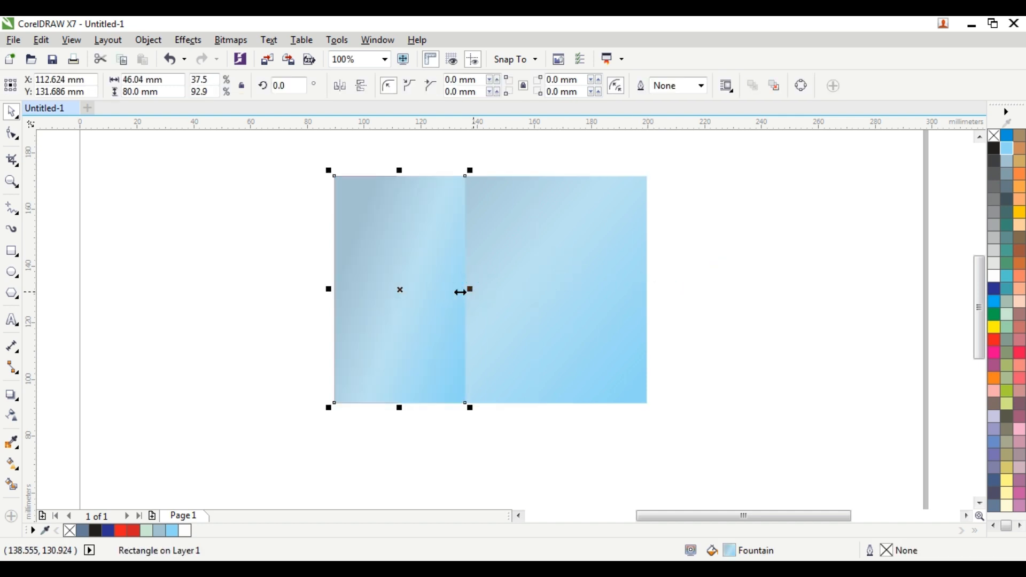
drag(338, 291, 327, 314)
scroll(418, 288, up, 2)
scroll(451, 309, down, 1)
scroll(451, 309, down, 2)
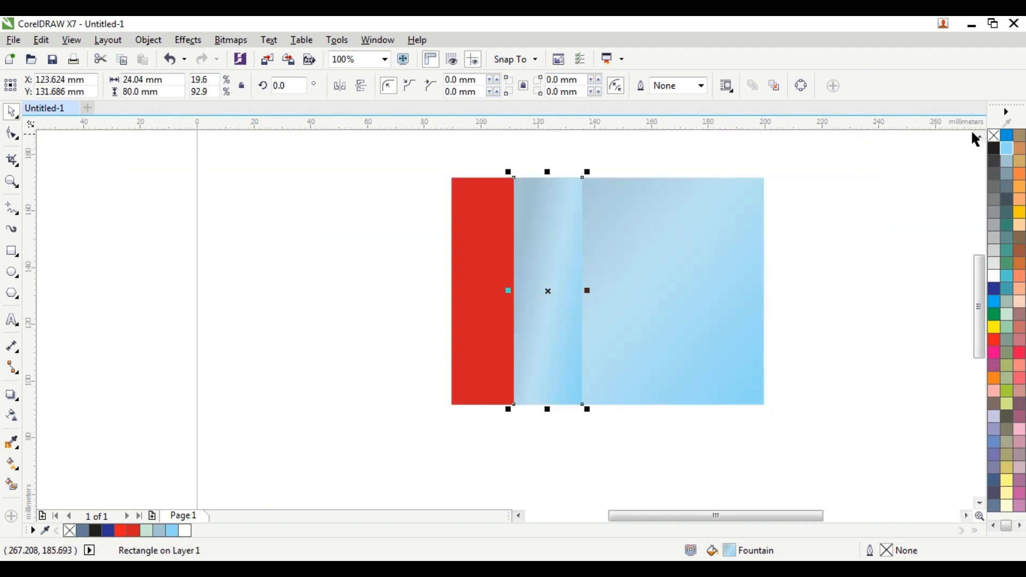
Give the narrow copy no fill and a black hairline outline, and convert it to curves for node editing
click(994, 137)
right_click(993, 148)
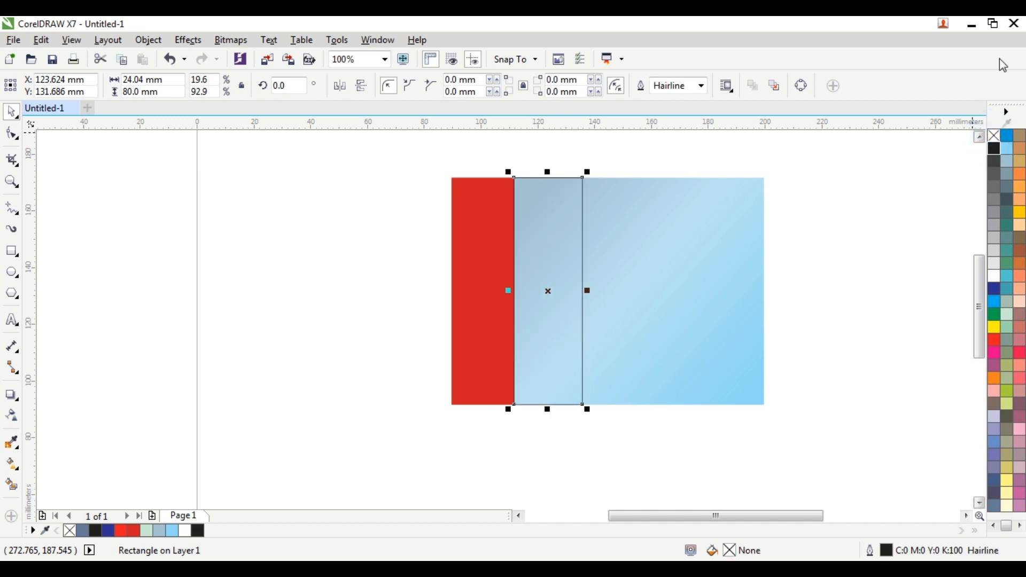
click(13, 135)
key(ctrl+q)
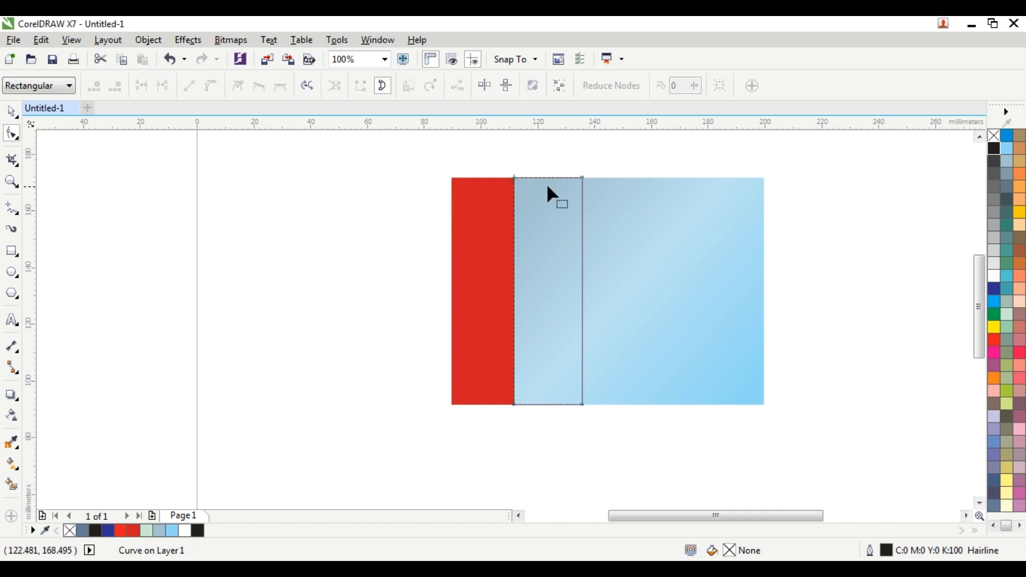
Undo the curve conversion of the narrow outlined rectangle and convert it to curves again
scroll(572, 187, up, 1)
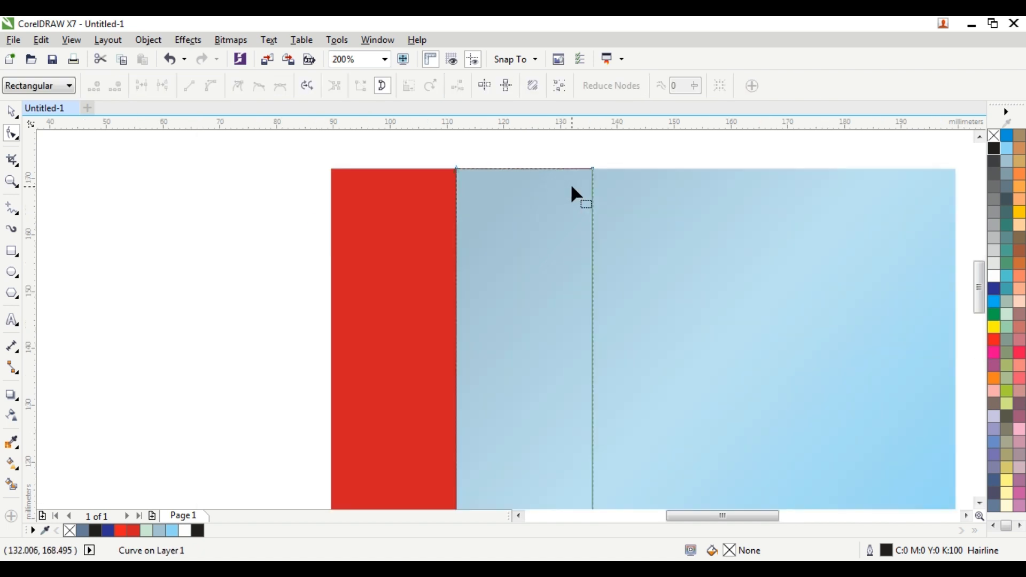
key(ctrl+z)
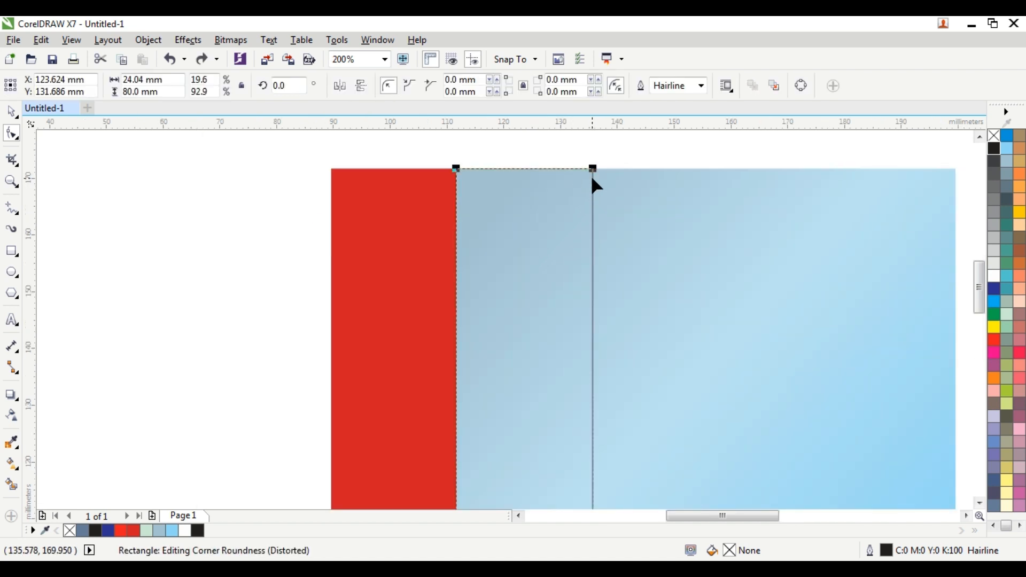
right_click(591, 175)
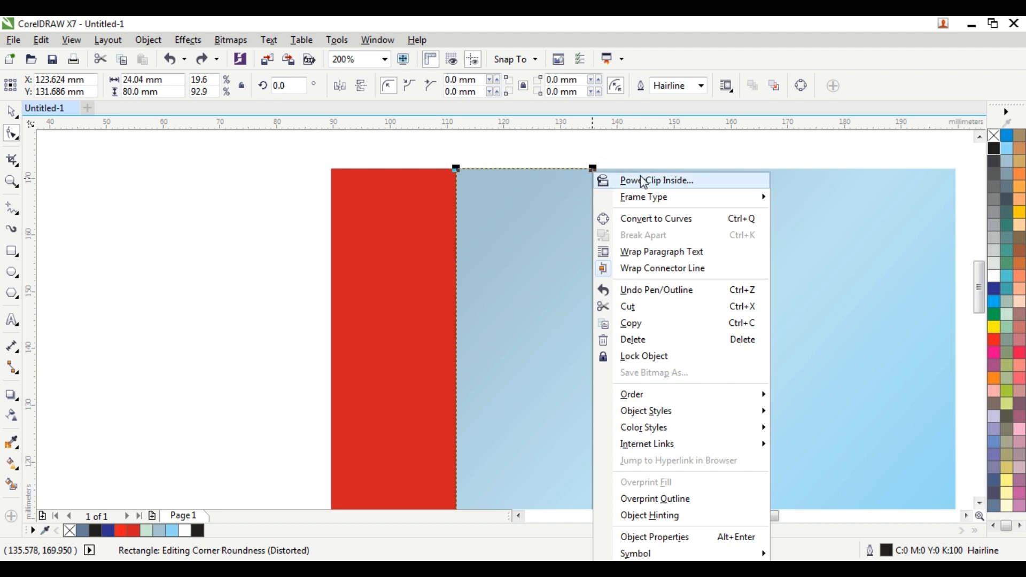
click(653, 221)
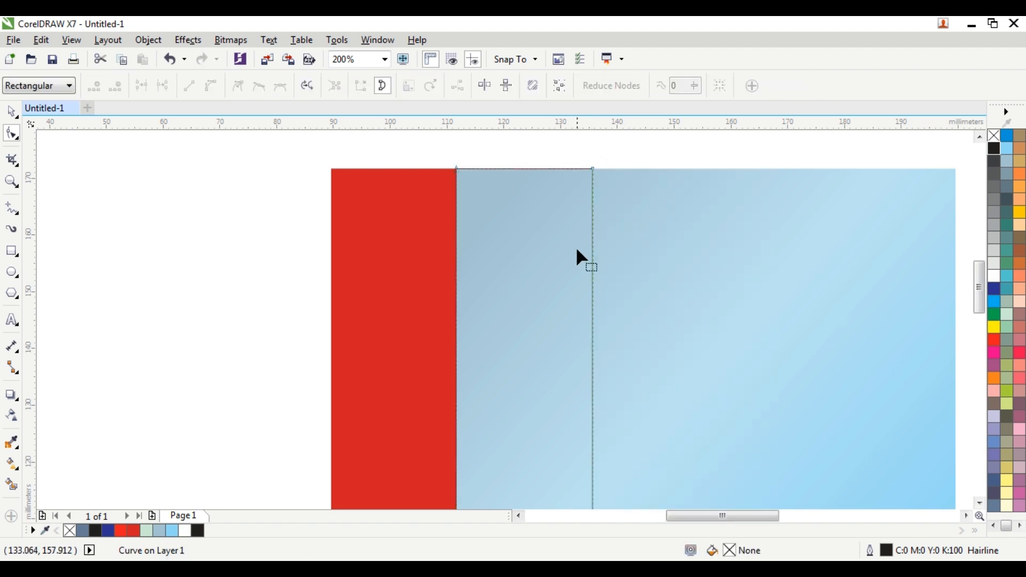
Convert the narrow shape's right edge to a curve segment and bow its middle inward by about 12.5 mm
scroll(595, 278, down, 3)
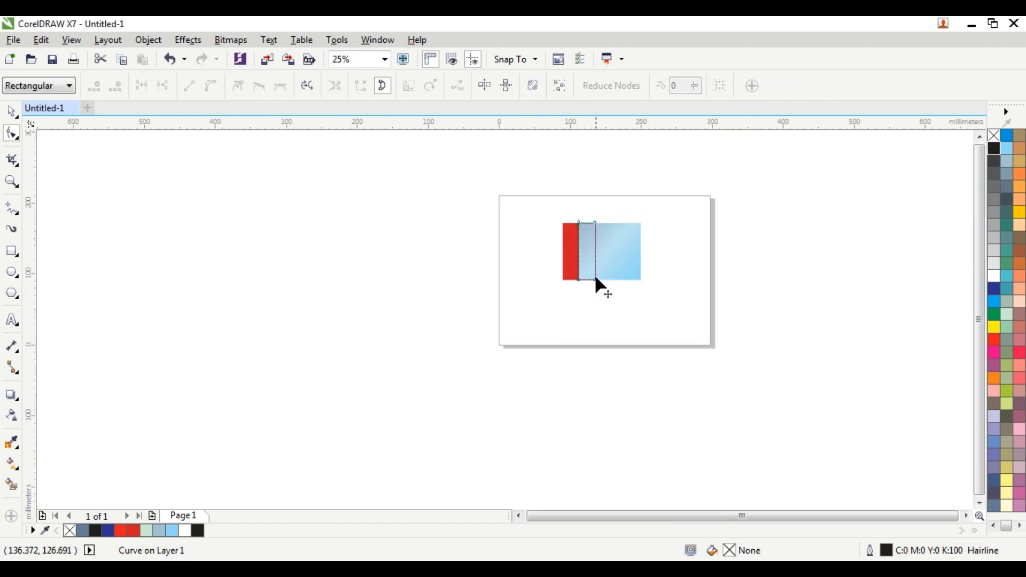
scroll(596, 279, up, 2)
scroll(599, 231, down, 1)
scroll(611, 206, up, 1)
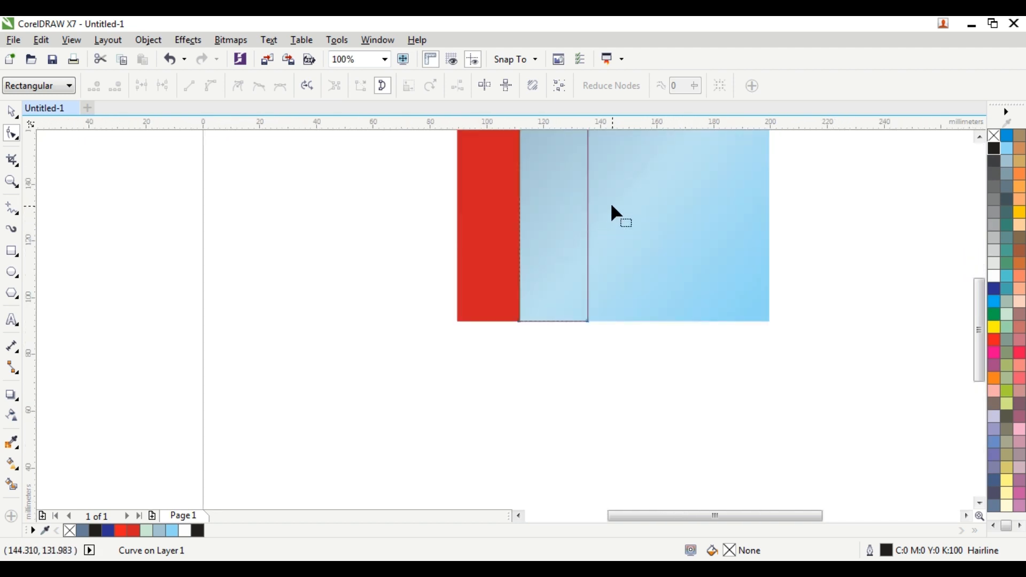
click(588, 207)
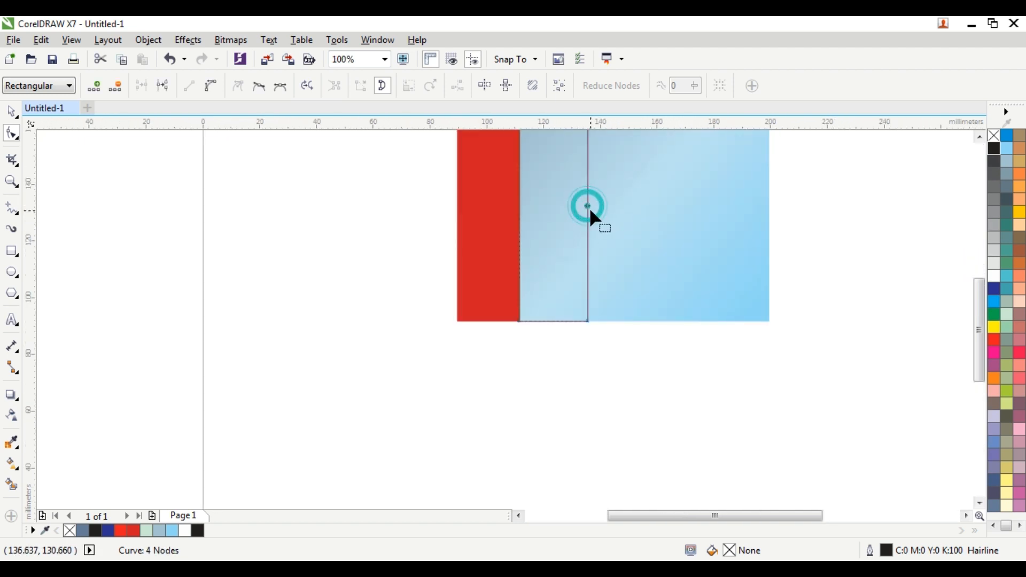
scroll(589, 207, down, 1)
scroll(630, 178, up, 1)
click(211, 87)
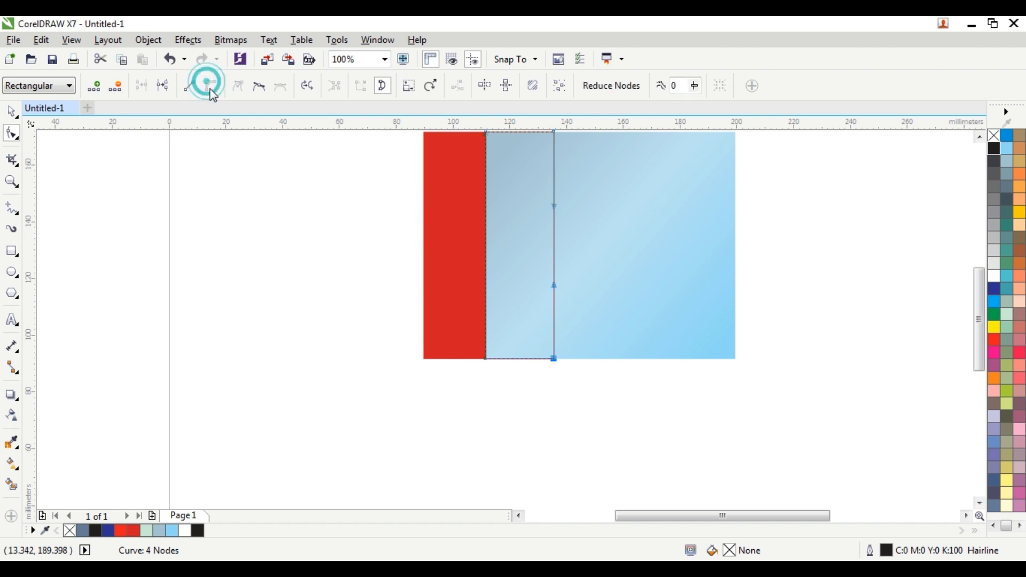
drag(556, 246, 522, 243)
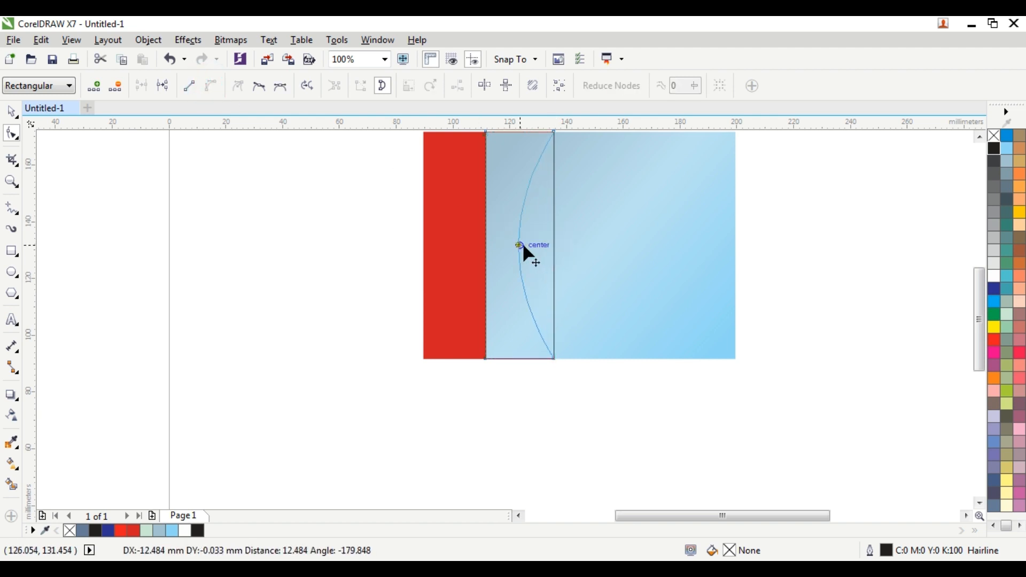
Move the shape's bottom-right node about 8.7 mm left along the card's bottom edge
drag(602, 353, 520, 396)
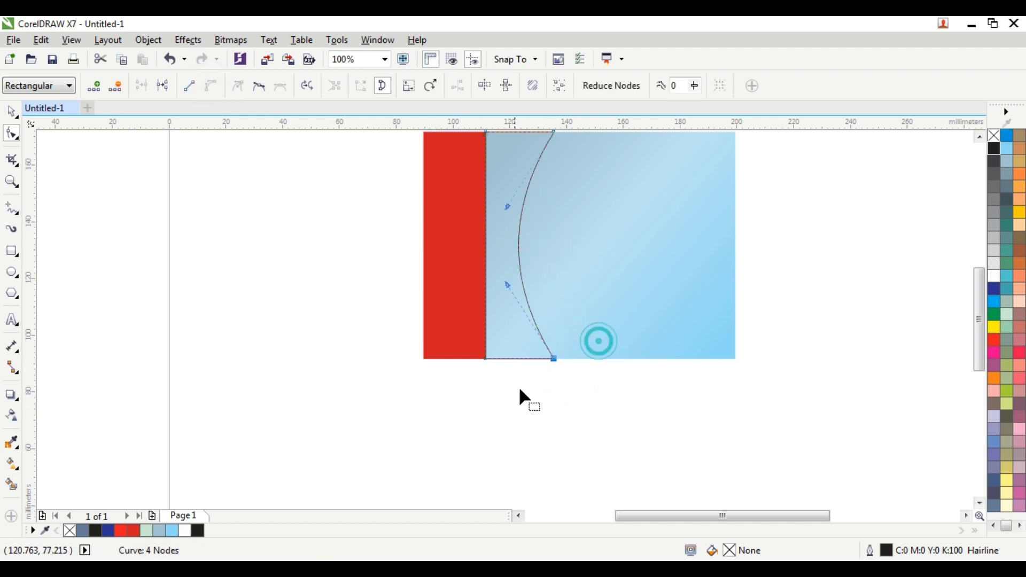
scroll(550, 363, up, 2)
drag(591, 334, 493, 335)
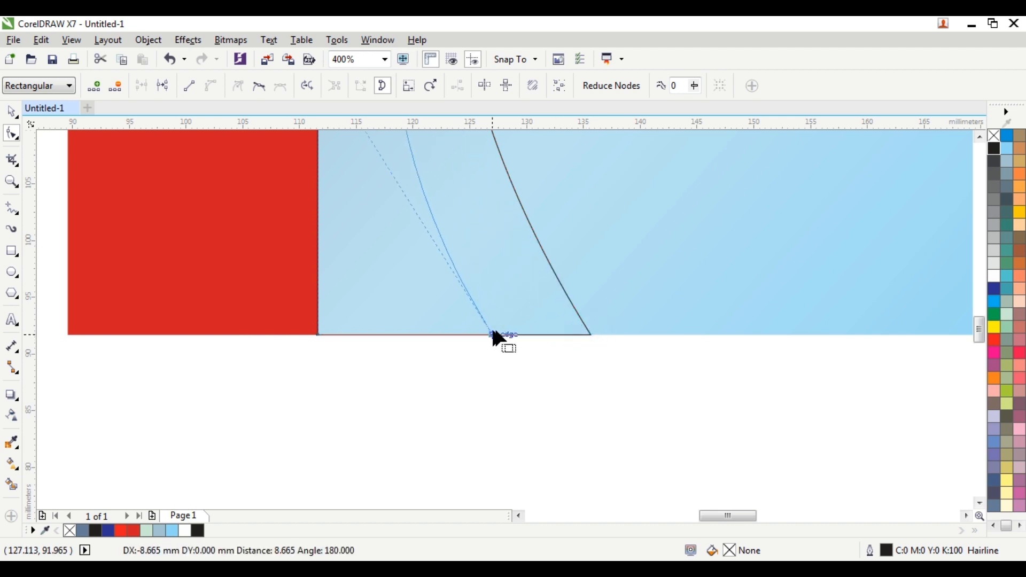
scroll(493, 335, down, 4)
scroll(523, 296, up, 2)
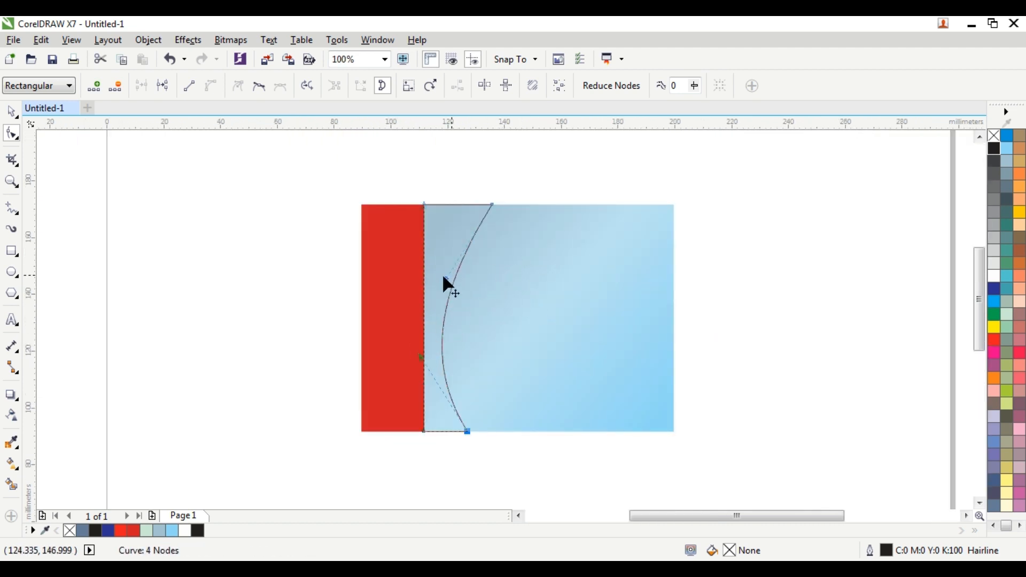
Swing the upper handle outward into an S-curve and merge the top-right node into the red strip's edge just below the card's top
drag(445, 280, 517, 288)
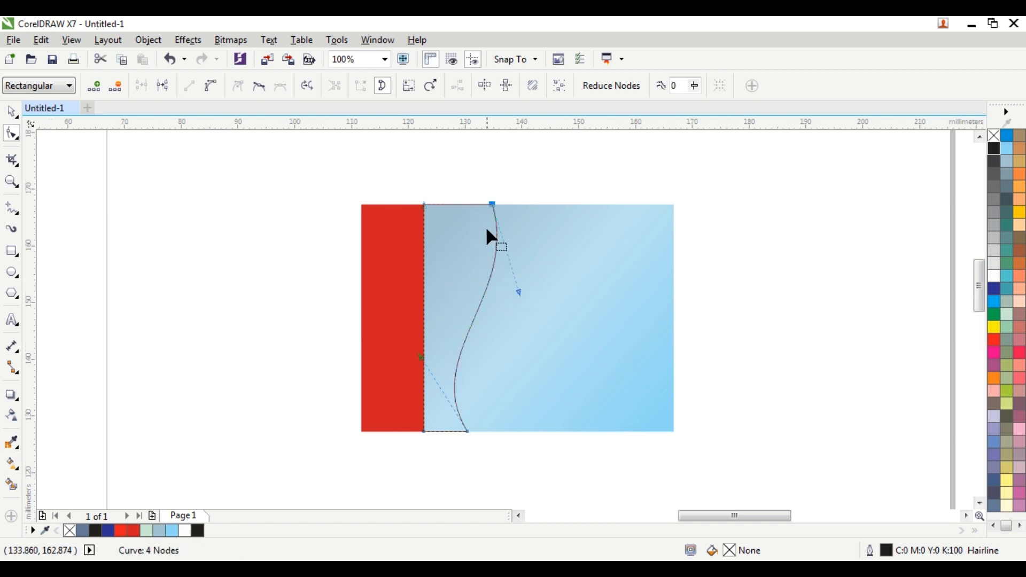
scroll(497, 229, up, 2)
scroll(510, 235, down, 3)
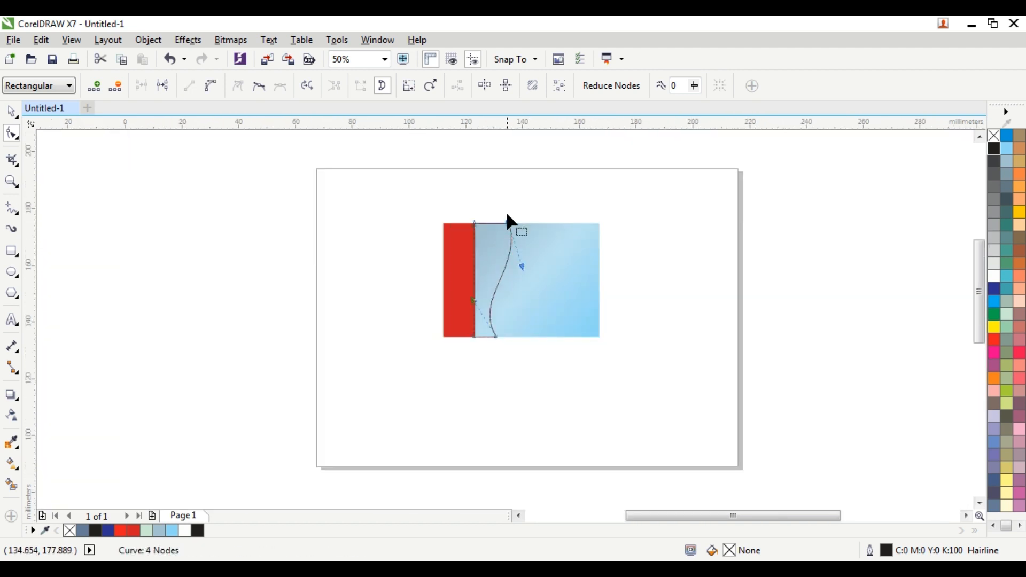
scroll(508, 220, up, 2)
drag(510, 249, 378, 262)
scroll(507, 321, down, 1)
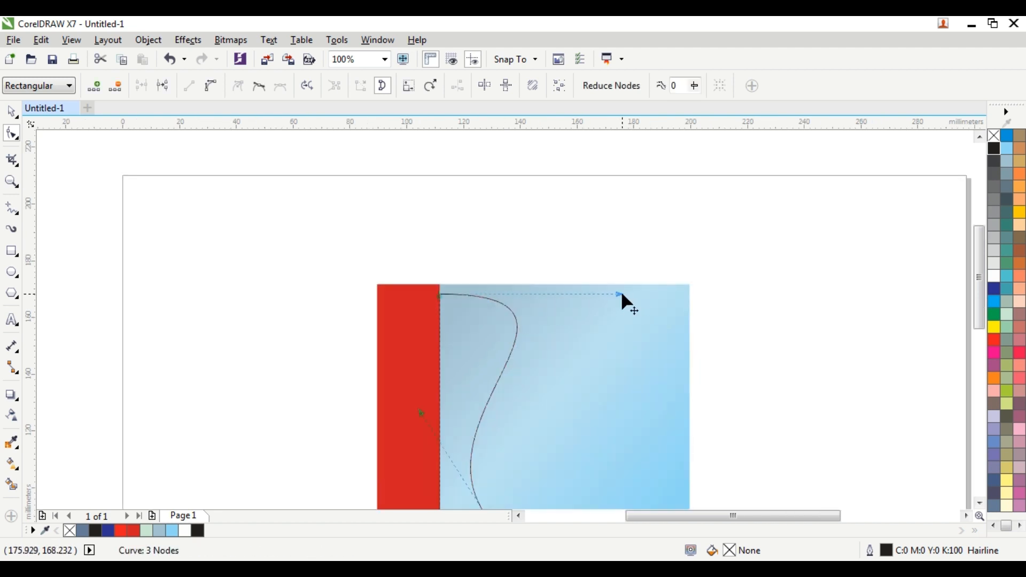
Refine the S-curve by sloping its upper handle slightly downward and pulling the lower handle about 6.6 mm further left
drag(620, 294, 539, 324)
scroll(533, 337, down, 1)
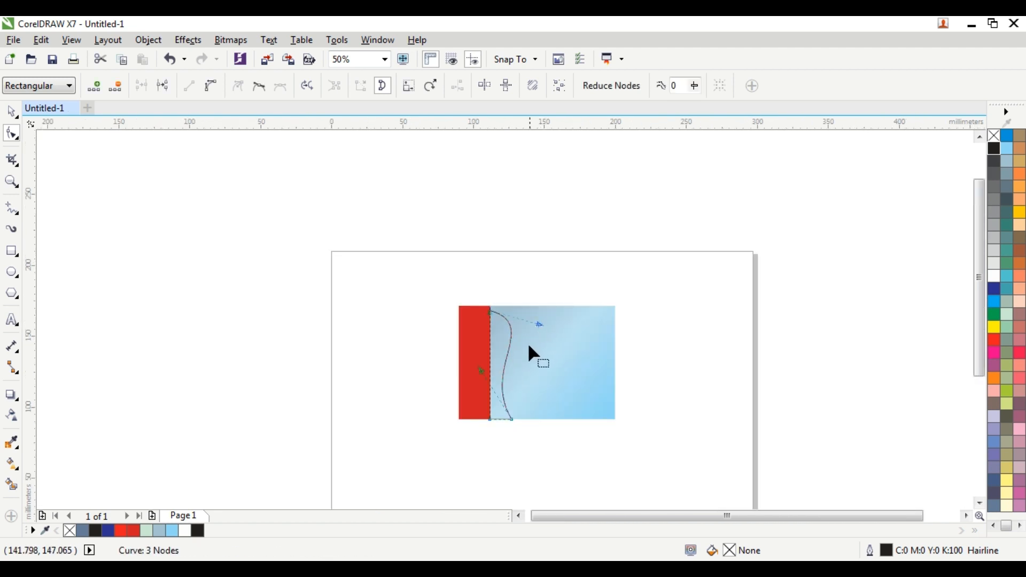
scroll(529, 346, up, 2)
drag(575, 258, 636, 230)
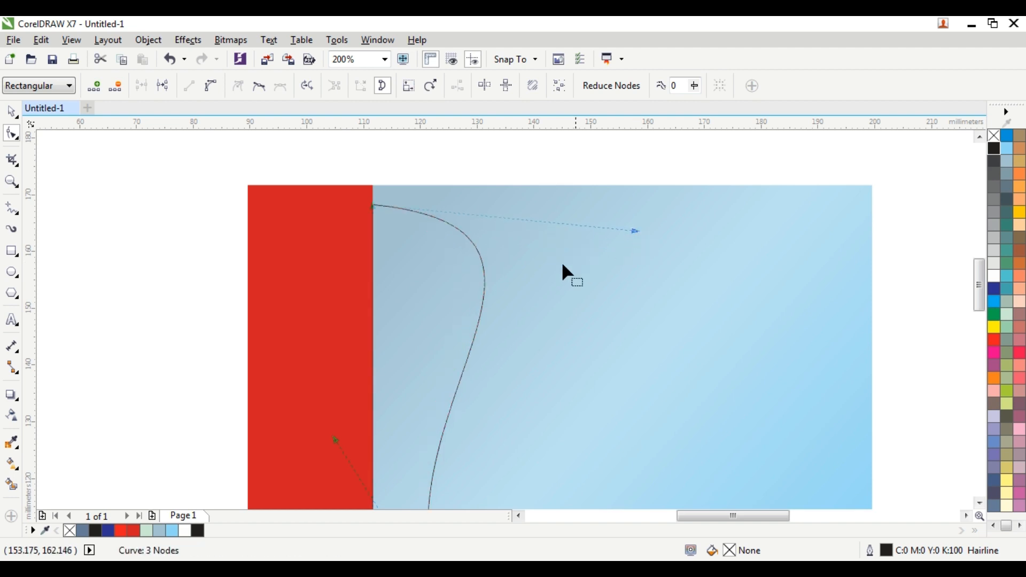
scroll(559, 283, down, 1)
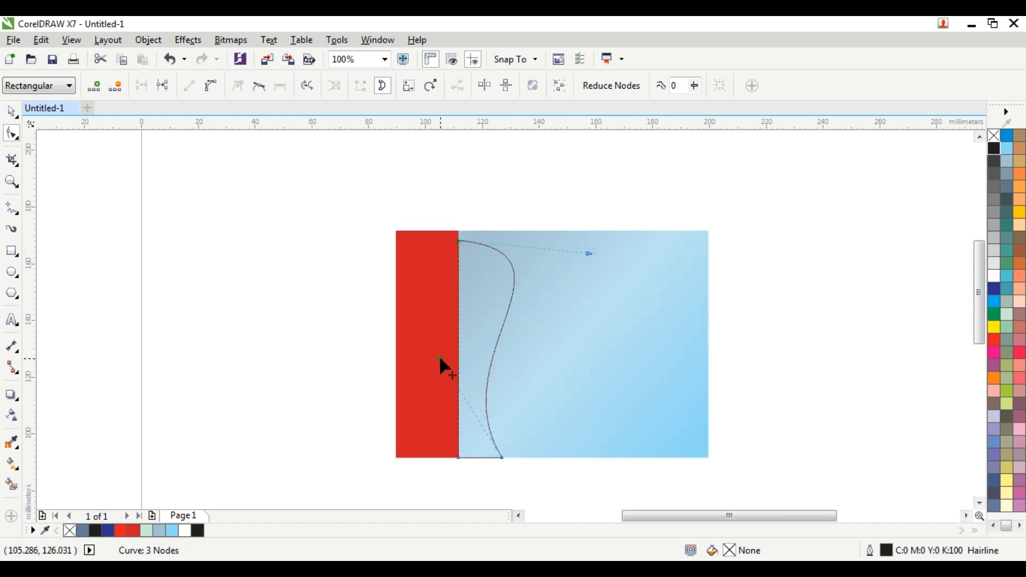
mouse_move(439, 356)
mouse_down()
mouse_move(426, 346)
mouse_move(422, 358)
mouse_up()
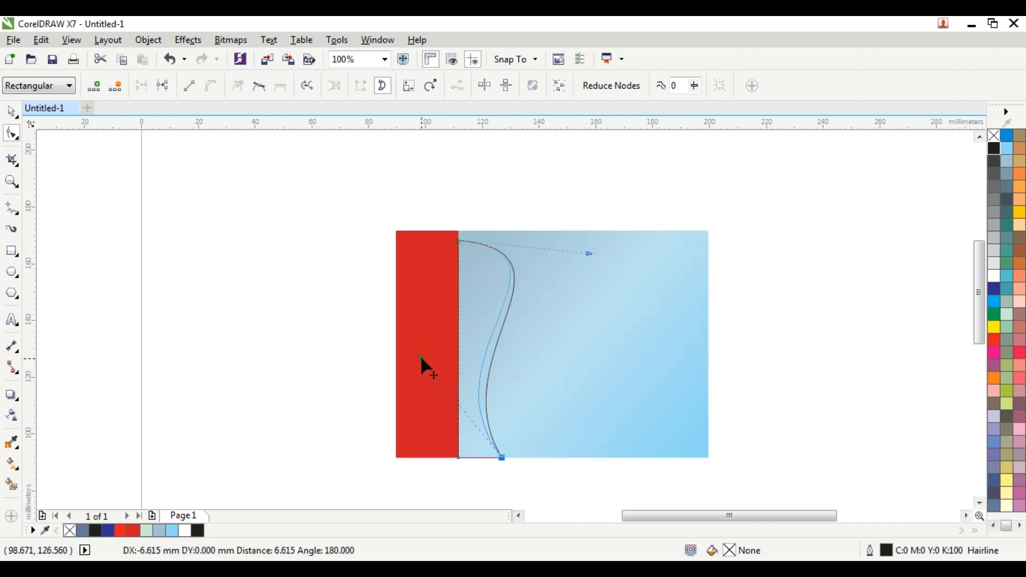
drag(589, 255, 576, 266)
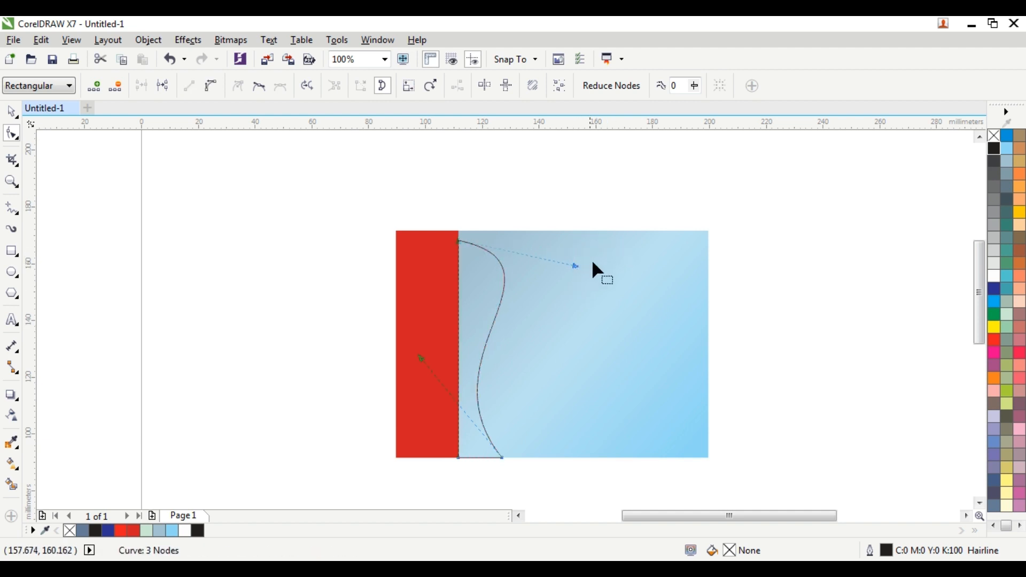
Fill the S-curve shape with cyan C100 M0 Y0 K0 and remove its outline
key(space)
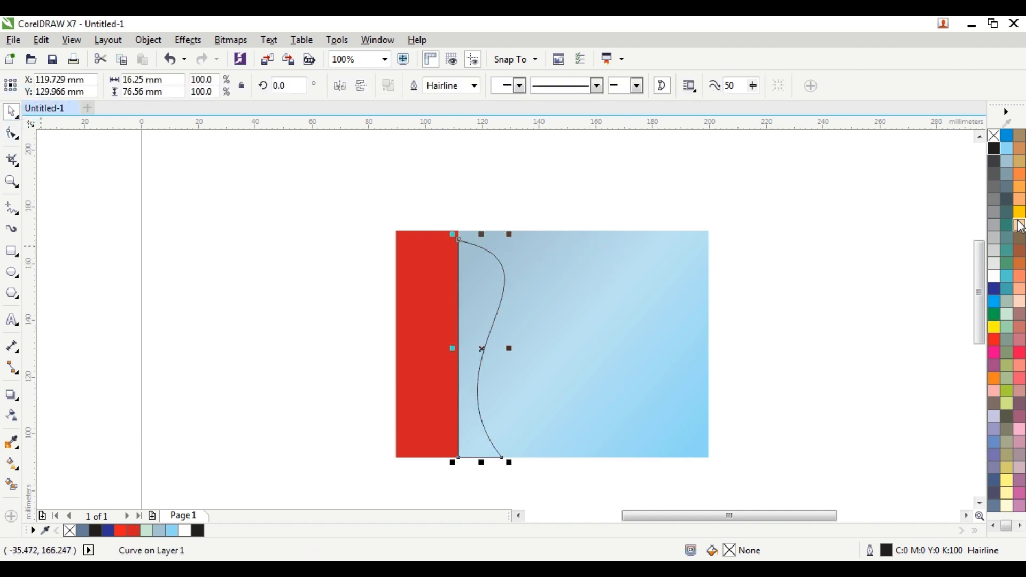
click(996, 302)
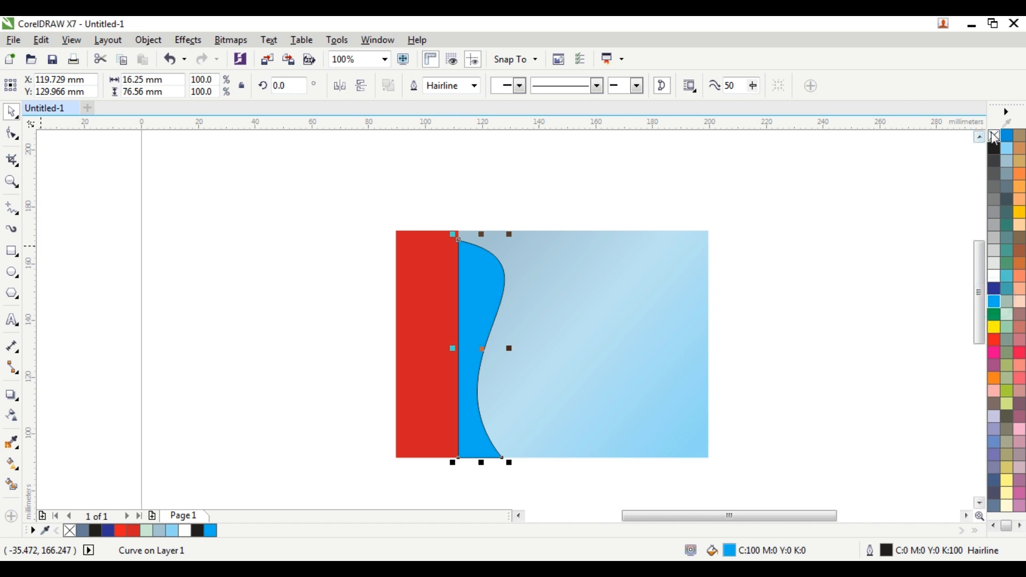
right_click(995, 136)
Apply a near-vertical linear fountain fill to the S-curve shape and add a dark blue middle colour at 58%
click(11, 464)
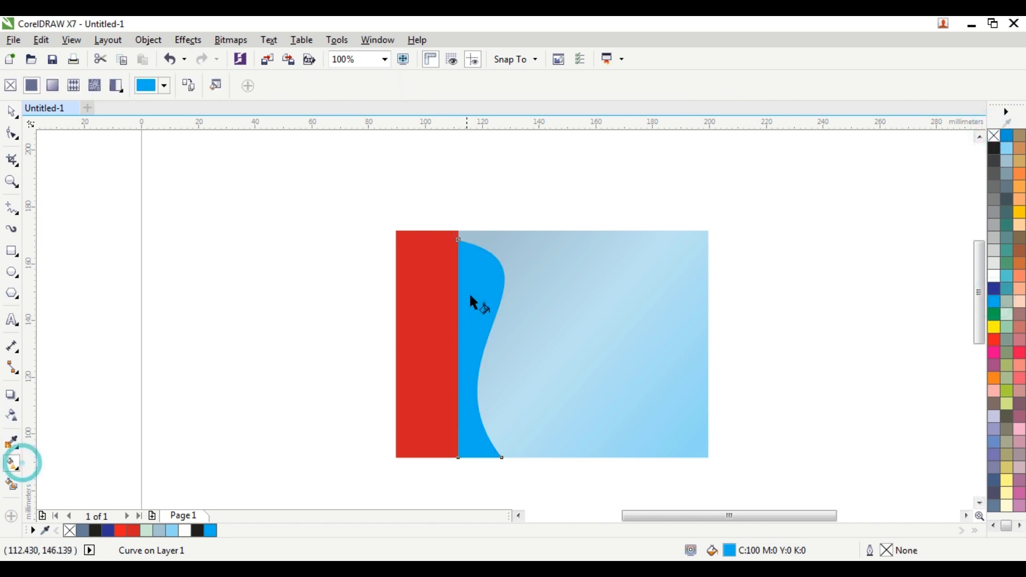
drag(472, 248, 481, 457)
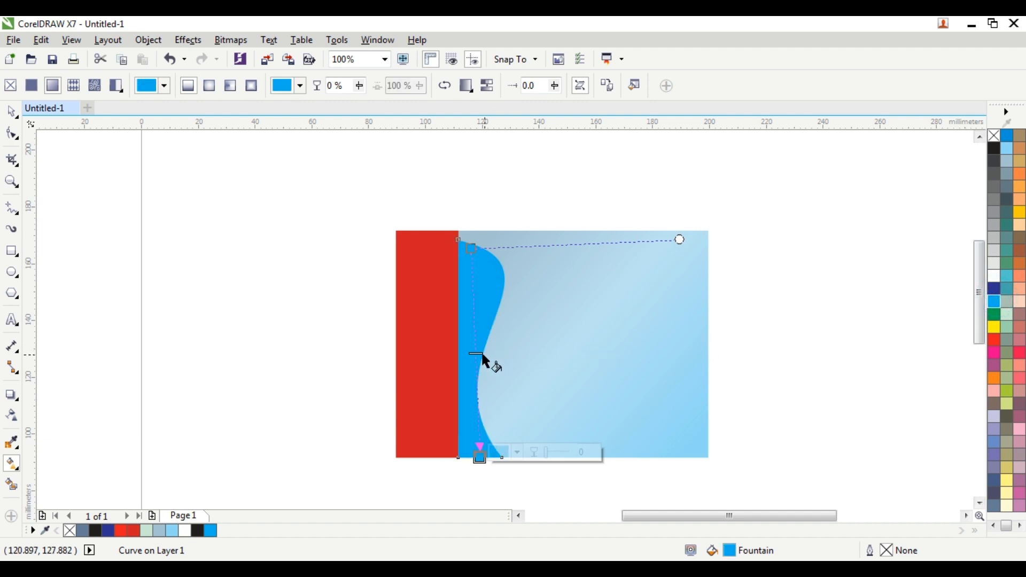
double_click(474, 337)
drag(474, 338, 476, 370)
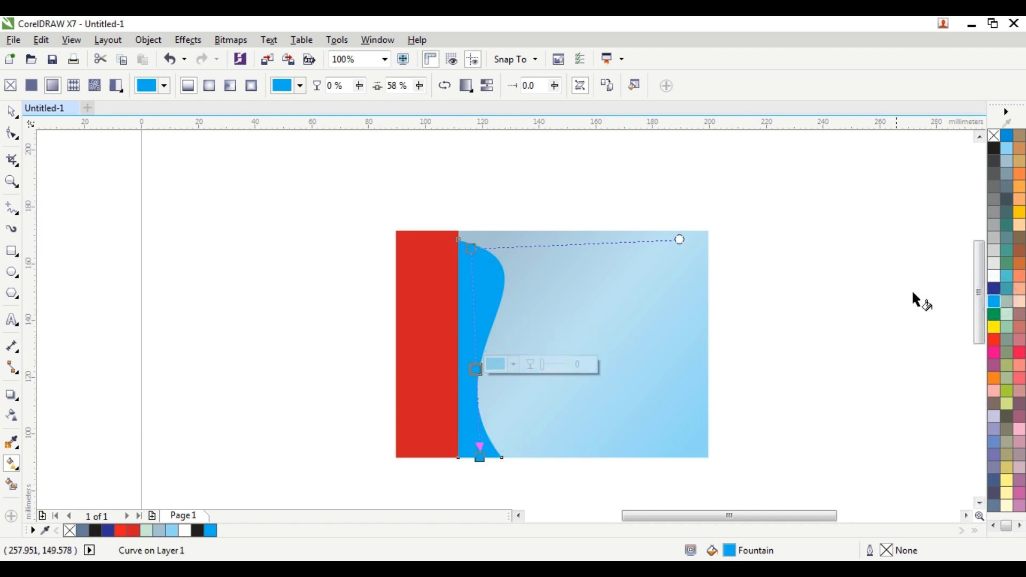
click(998, 291)
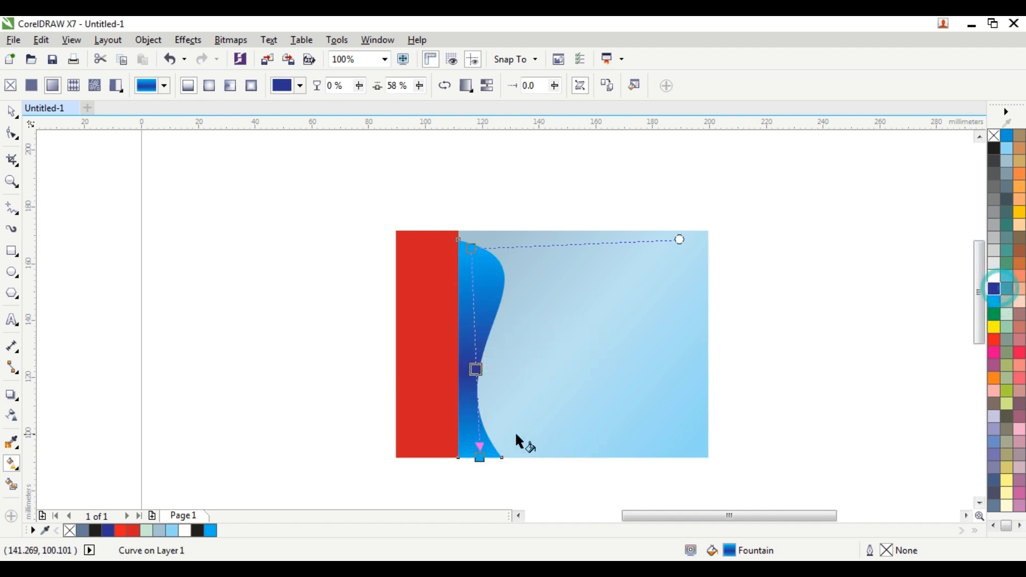
Extend the gradient's upper end to just above the shape and shift the dark blue colour upward
click(481, 459)
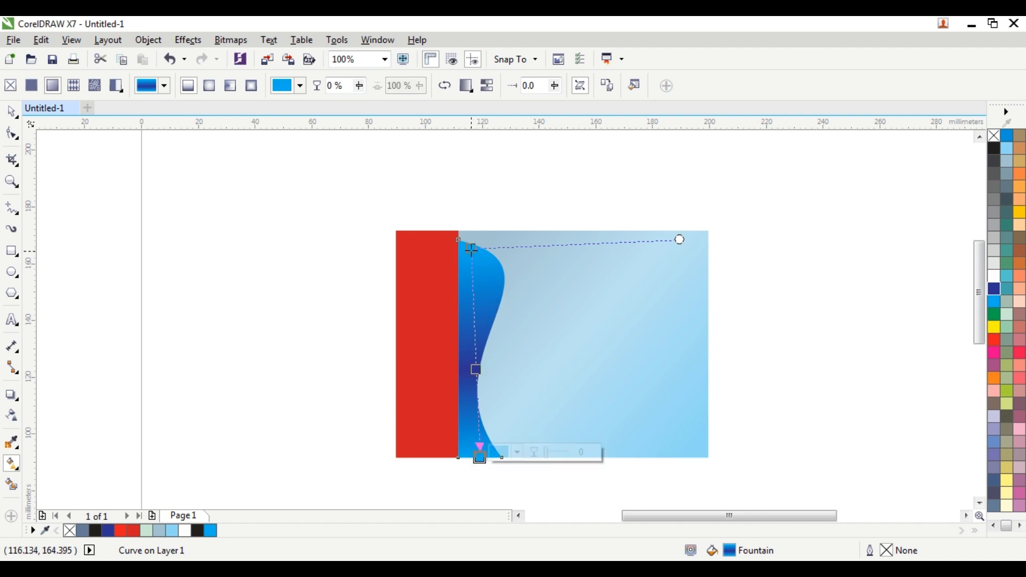
drag(472, 249, 471, 230)
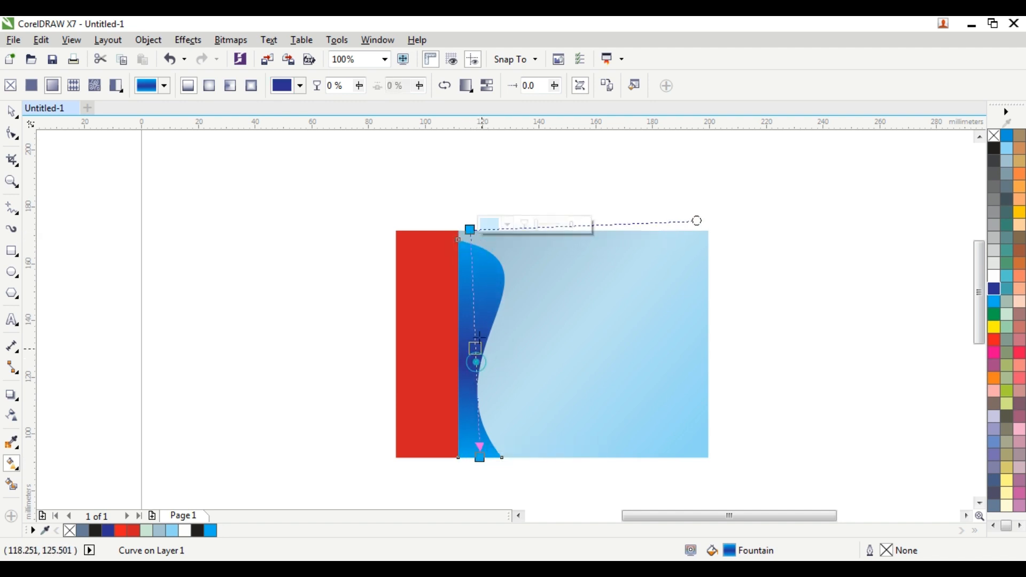
drag(476, 347, 473, 318)
Add a light sky-blue colour to the lower part of the shape's gradient and position it at 75%
double_click(480, 394)
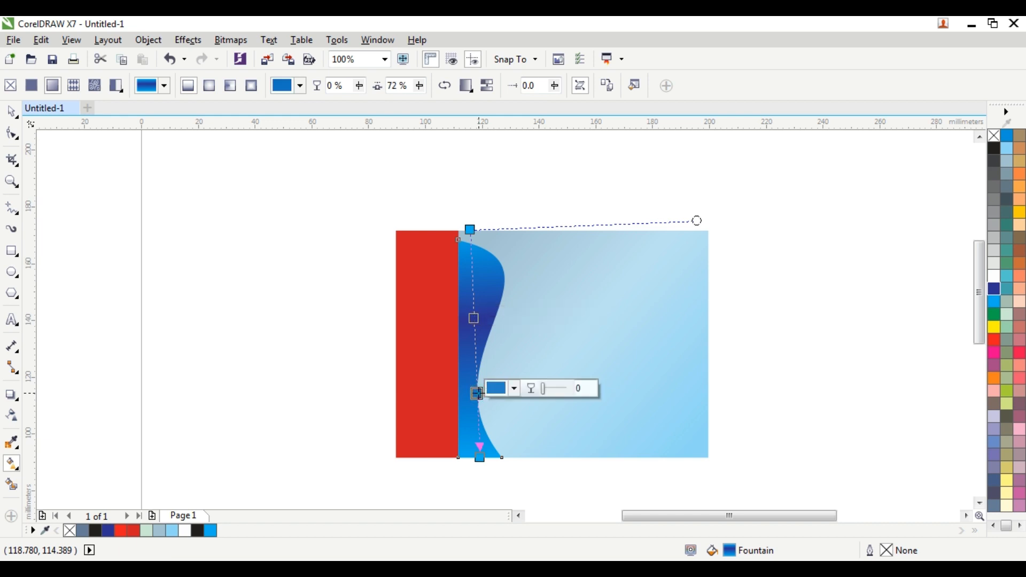
drag(479, 394, 477, 383)
click(1008, 150)
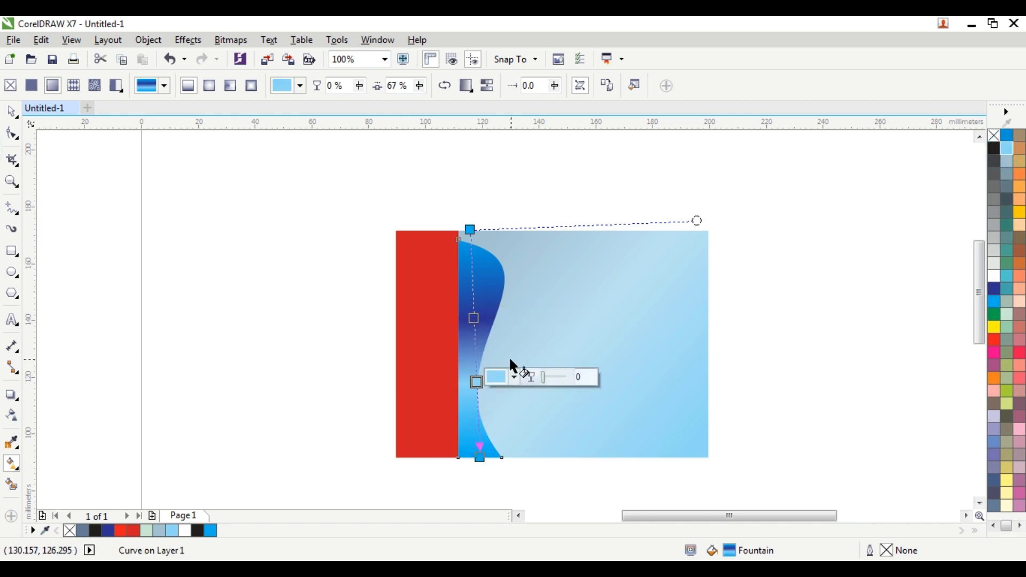
drag(478, 383, 478, 400)
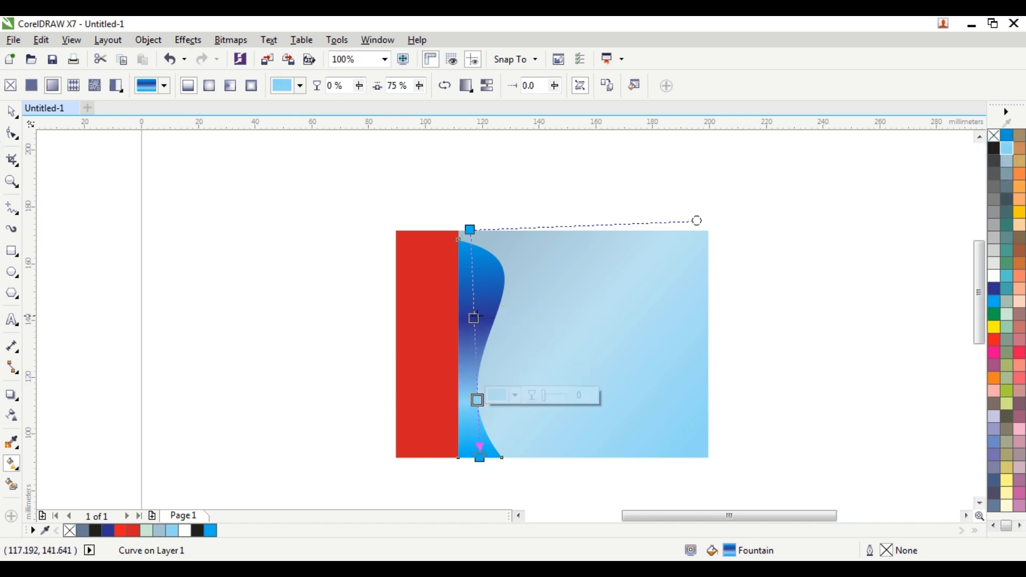
Move the light blue colour to about 80%, pull the gradient's upper end into the shape, set dark blue at 33% and deselect
drag(477, 316, 474, 335)
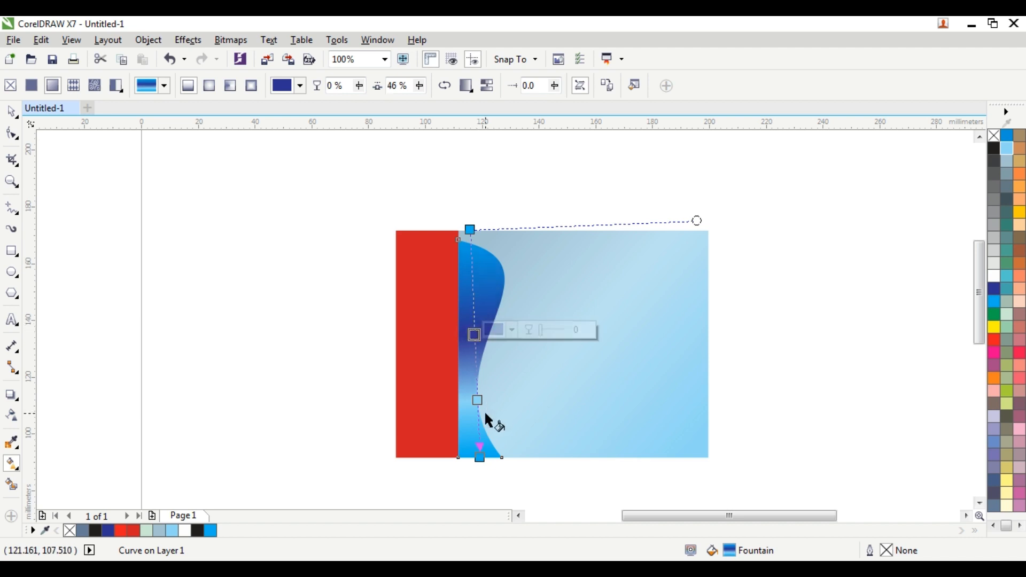
drag(478, 402, 478, 411)
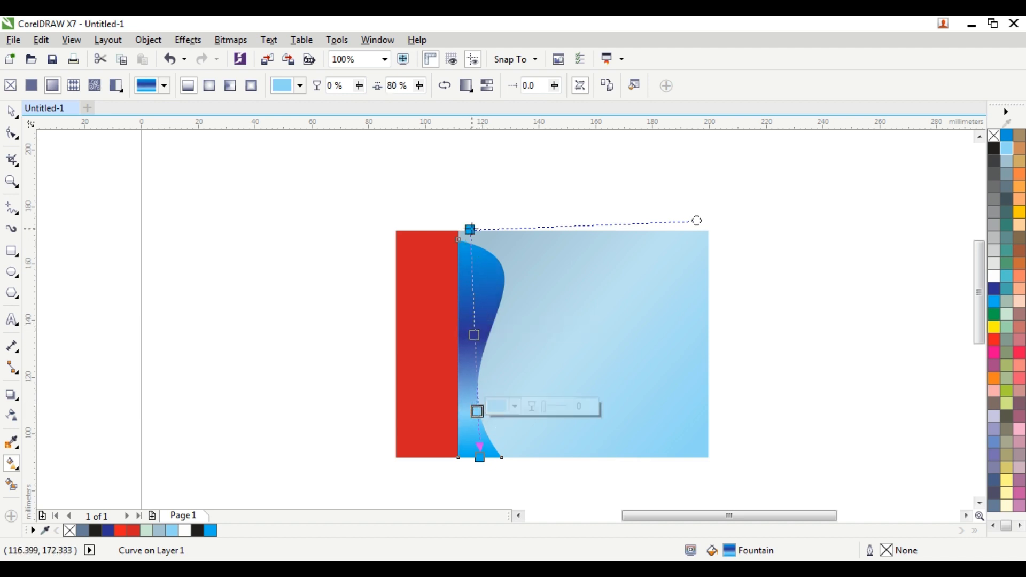
drag(470, 229, 473, 244)
drag(474, 336, 475, 314)
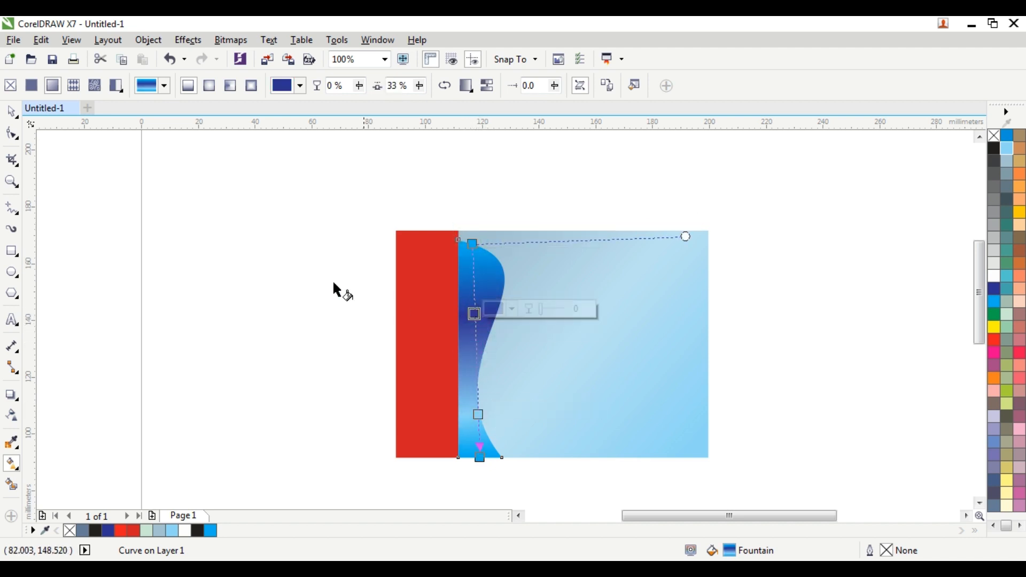
click(11, 113)
click(257, 176)
scroll(481, 289, up, 3)
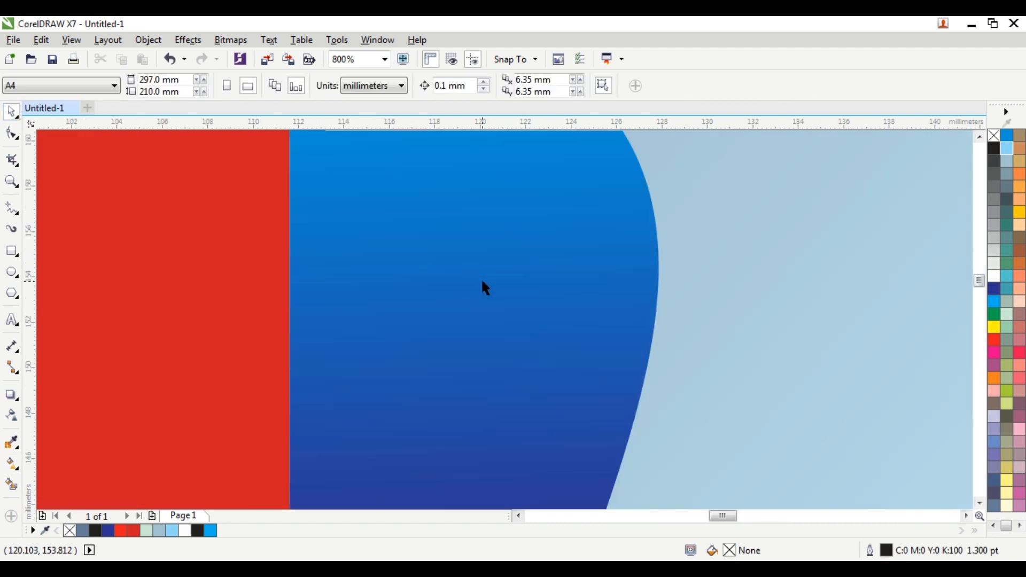
Make a copy of the background rectangle squeezed to about 12.6 mm high along the card's upper edge, with no fill and a black outline
scroll(487, 288, down, 5)
scroll(514, 281, up, 2)
click(565, 280)
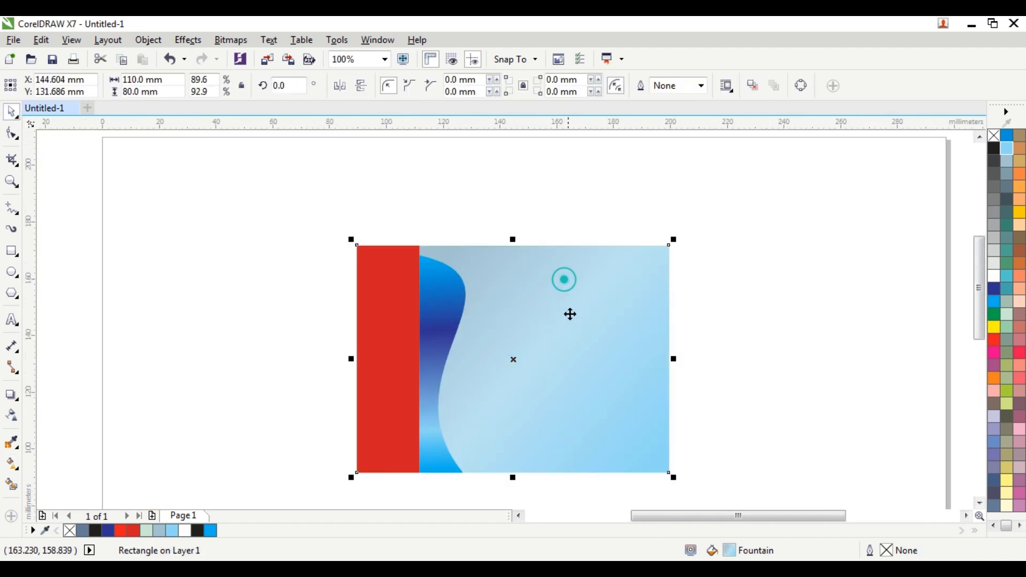
drag(515, 476, 544, 289)
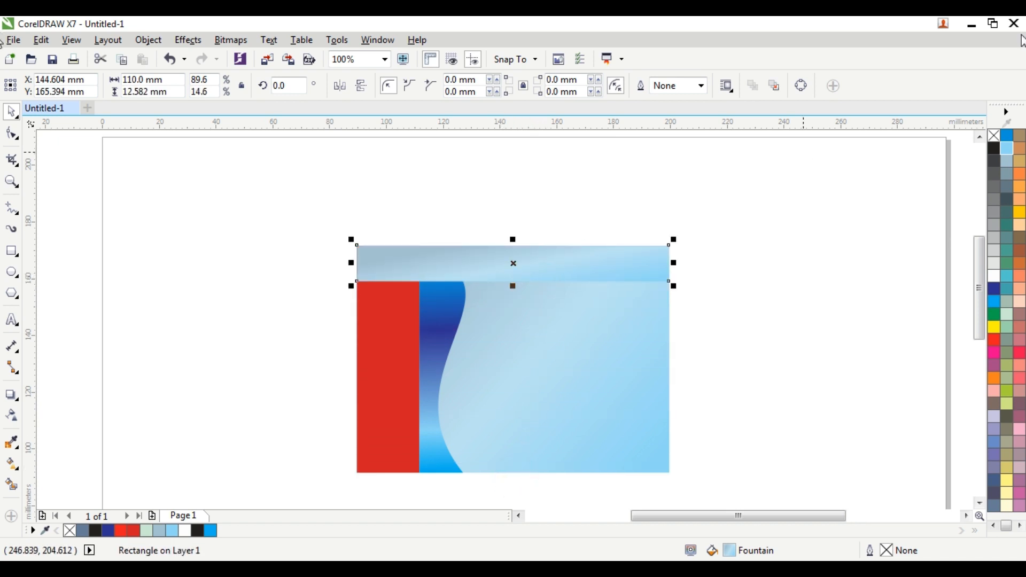
click(994, 135)
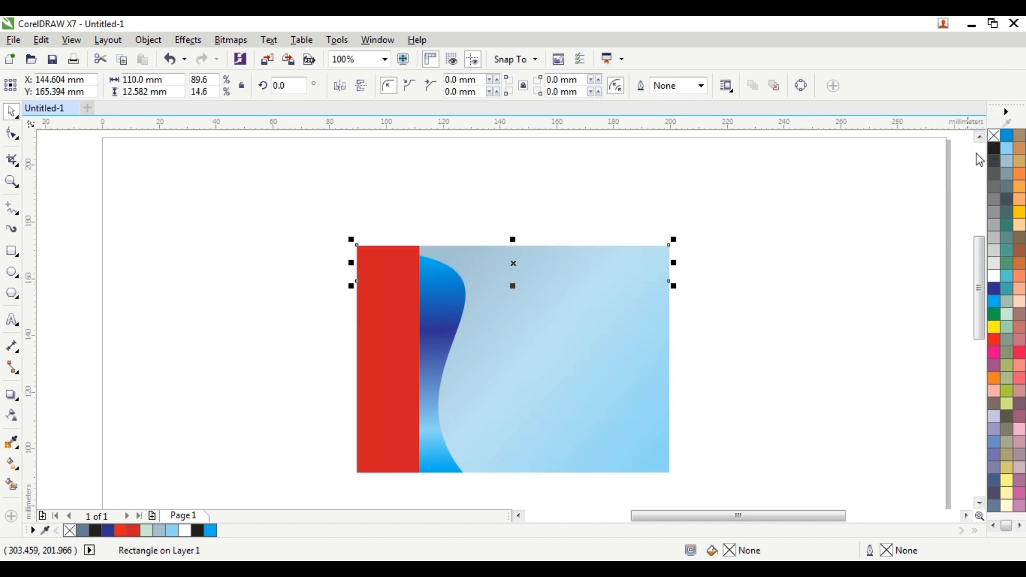
right_click(994, 148)
scroll(435, 271, up, 2)
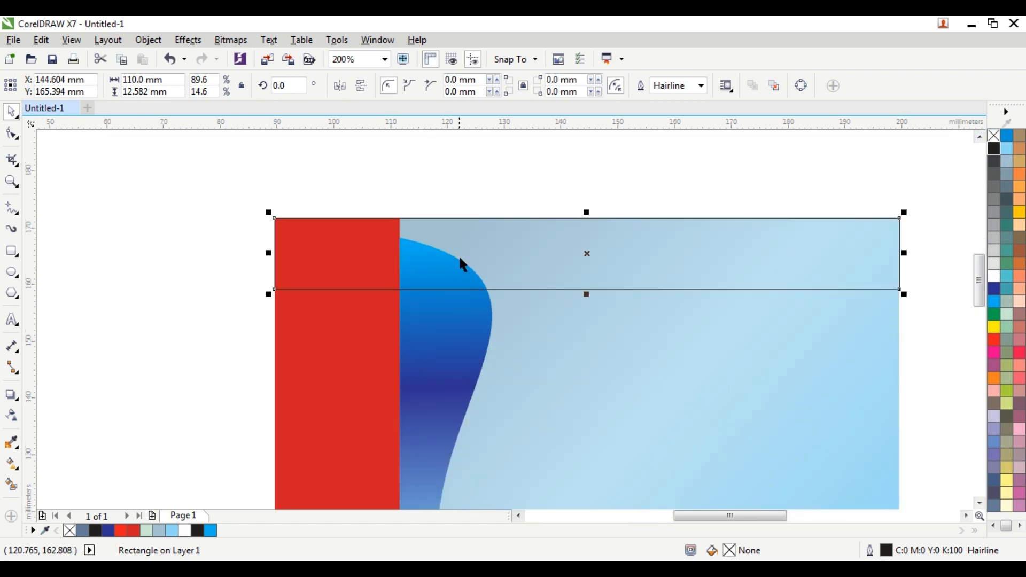
Convert the band to curves and move its two left nodes onto the red strip's inner edge, the lower one at the S-curve's tip
right_click(485, 220)
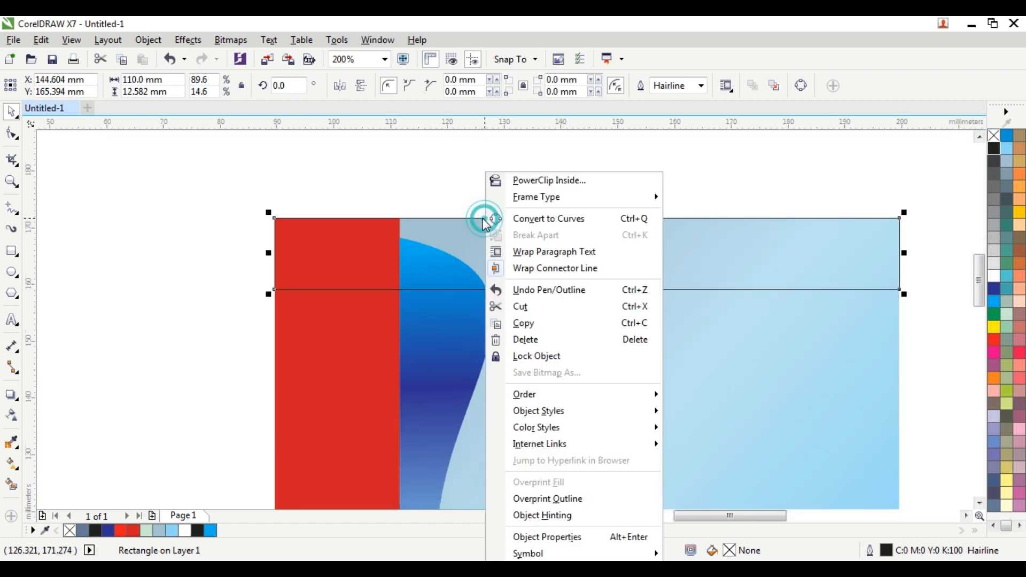
click(560, 220)
click(13, 135)
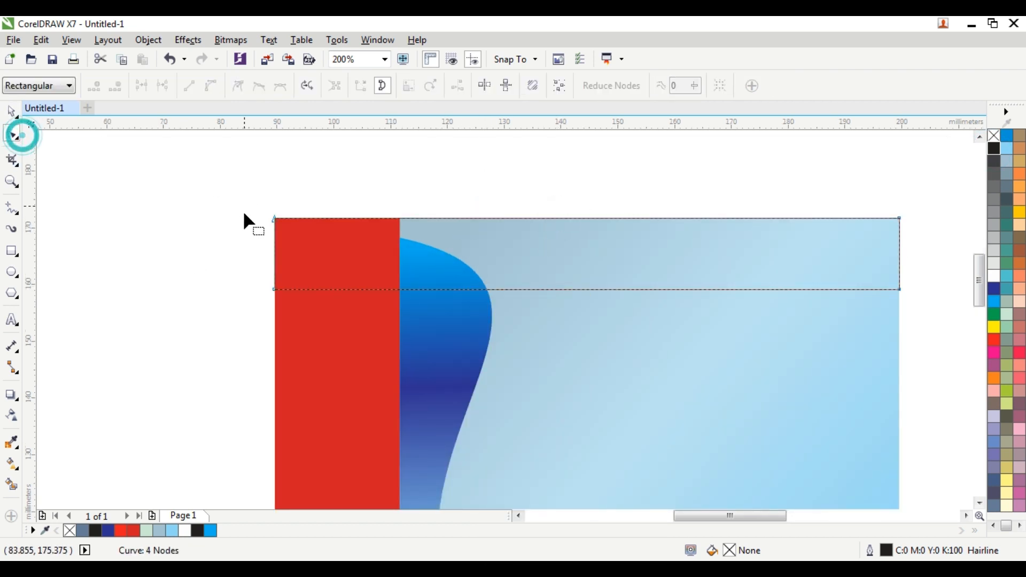
drag(274, 289, 399, 235)
scroll(400, 236, up, 1)
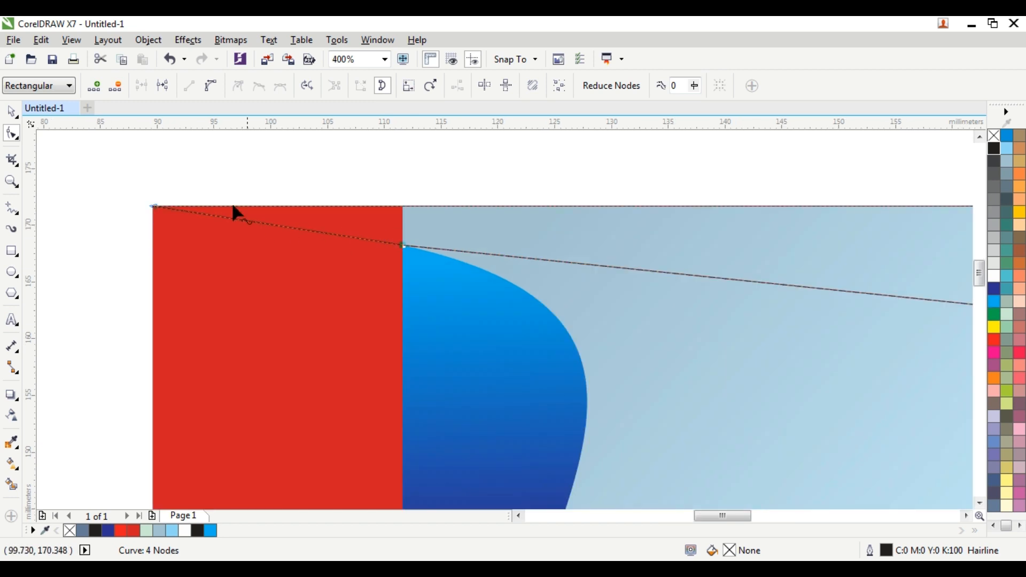
drag(103, 230, 104, 230)
drag(155, 207, 406, 199)
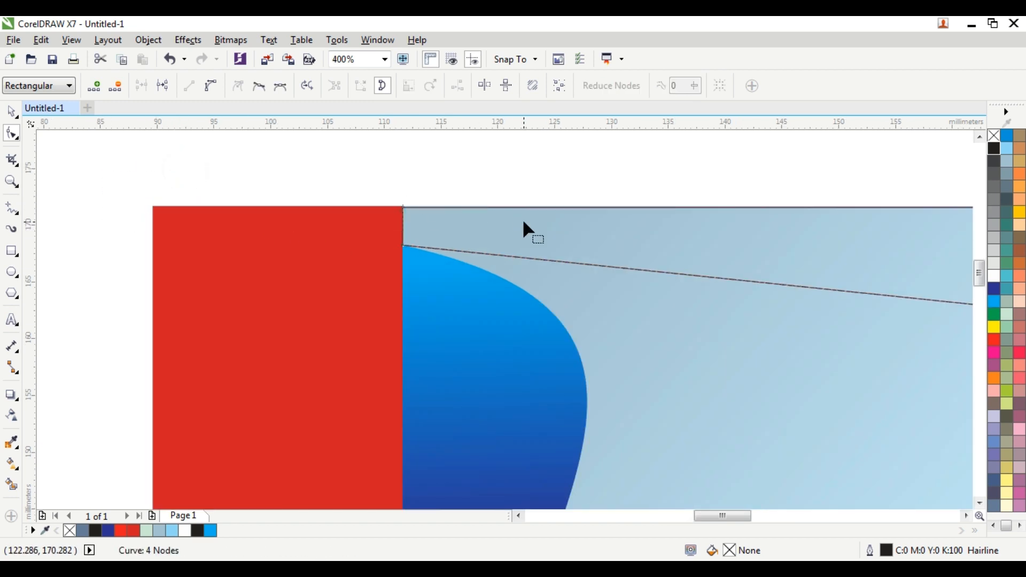
Move the band's upper right node back to the card's corner and raise the lower right node to about 5 mm below it
scroll(524, 222, down, 3)
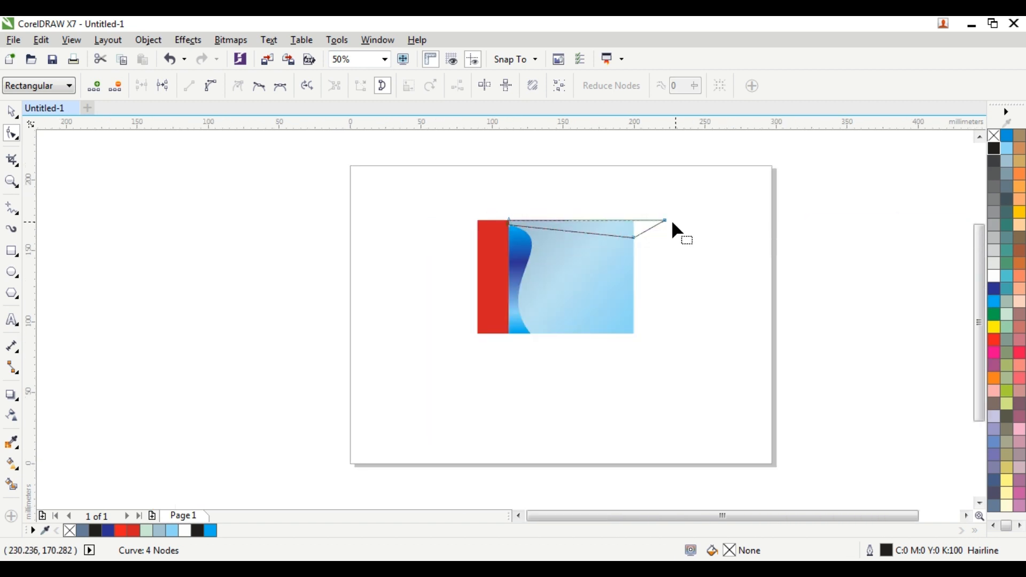
scroll(672, 223, up, 2)
drag(590, 205, 525, 206)
scroll(386, 277, down, 2)
scroll(463, 242, up, 4)
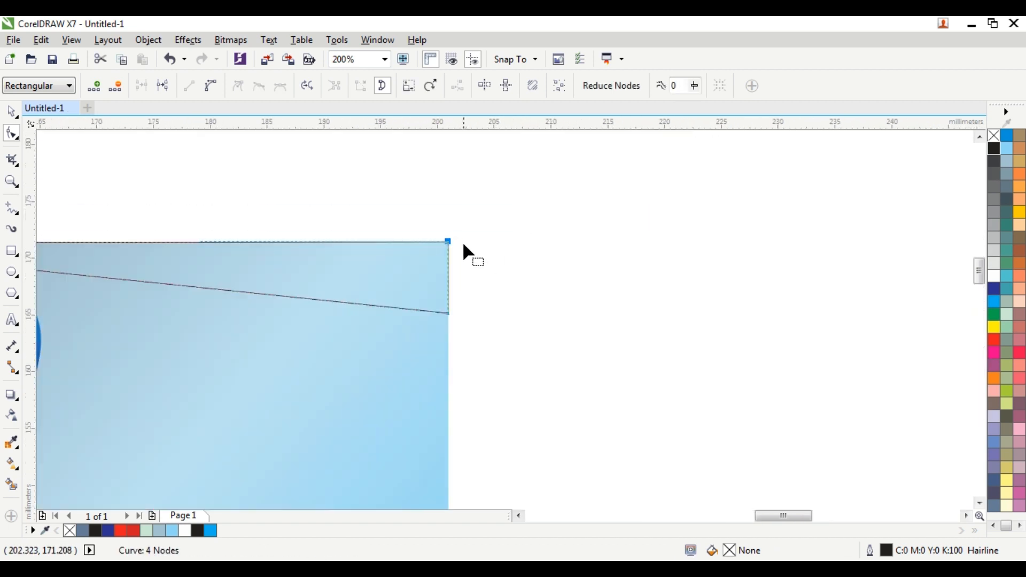
drag(434, 383, 432, 292)
scroll(252, 314, down, 4)
scroll(222, 306, up, 4)
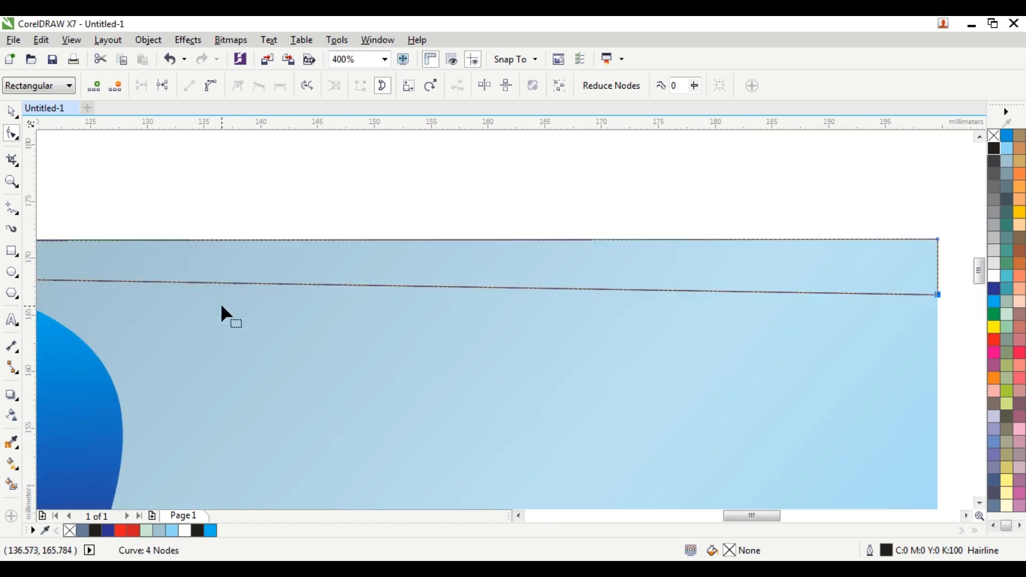
Convert the band's lower edge to a curve, bow it downward and adjust its handles so the deepest part lies toward the right
click(264, 284)
click(211, 86)
scroll(286, 243, down, 4)
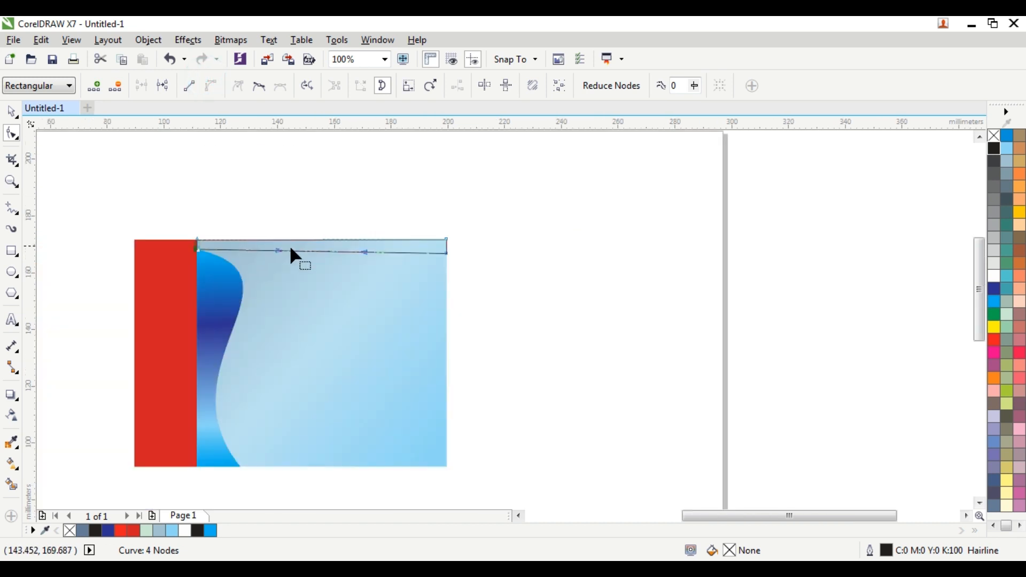
drag(312, 251, 315, 303)
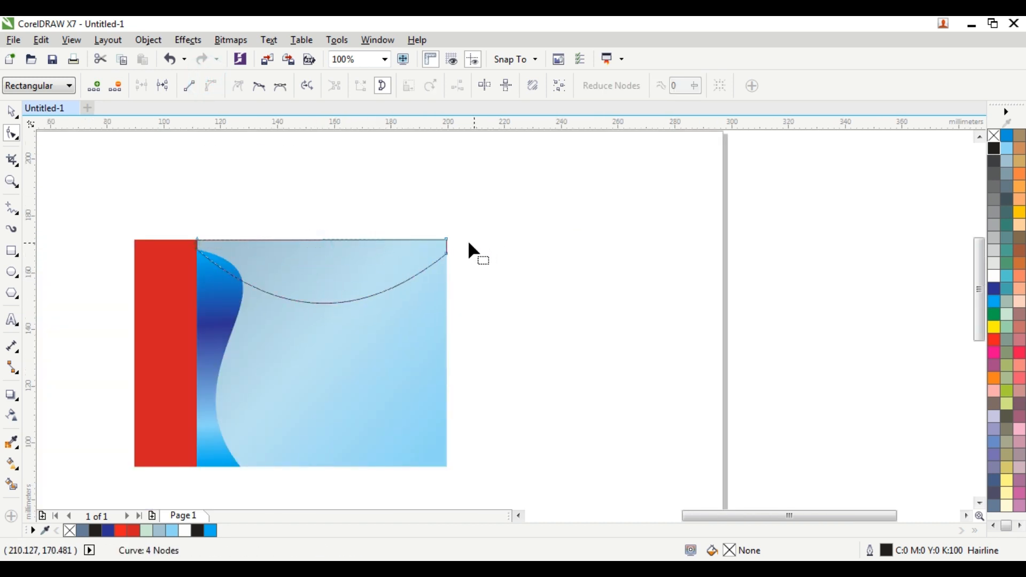
click(447, 252)
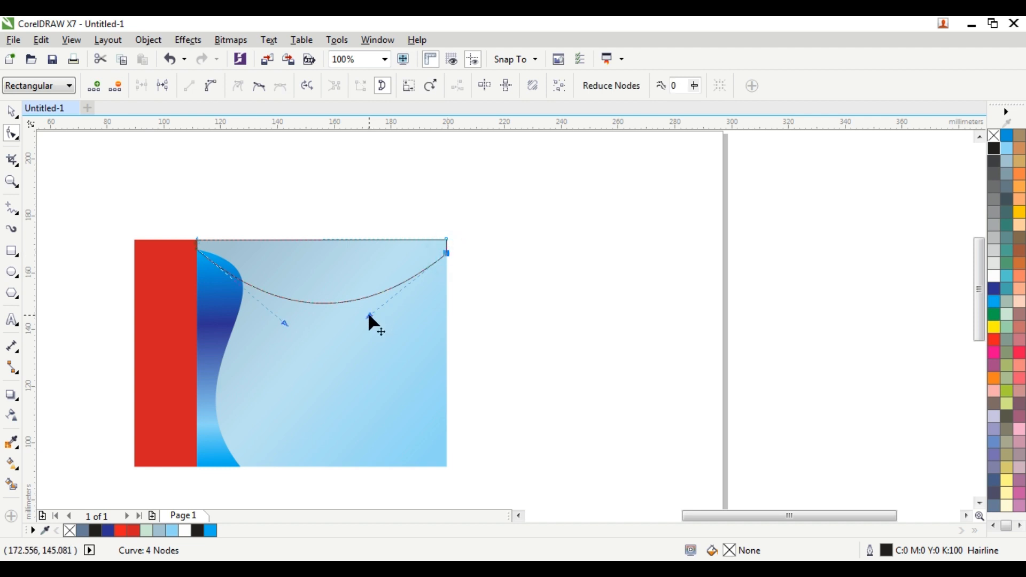
drag(369, 316, 388, 330)
drag(285, 322, 354, 290)
scroll(277, 278, up, 1)
scroll(351, 324, down, 1)
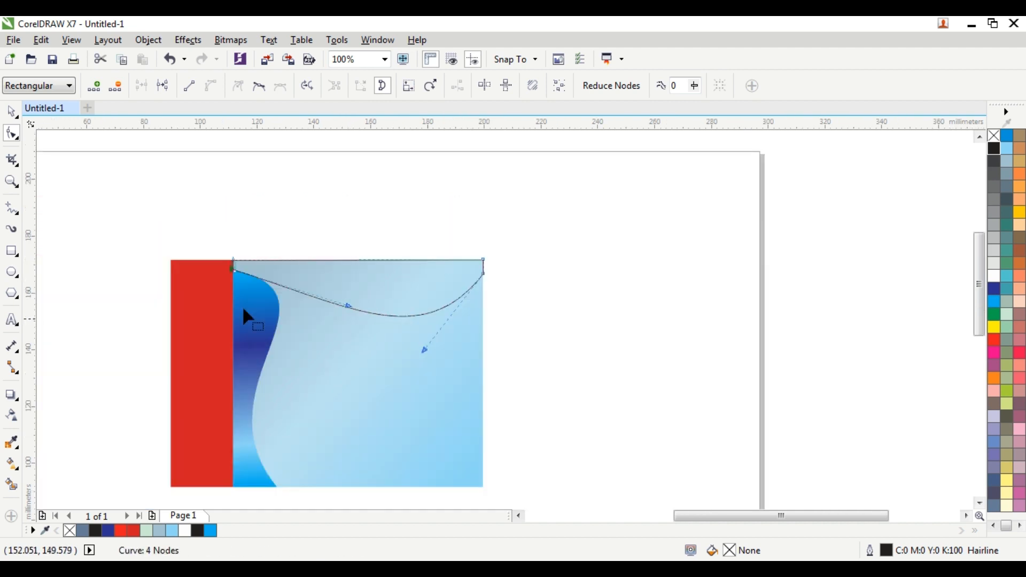
Copy only the fill property from the S-curve shape onto the curved top shape
click(11, 112)
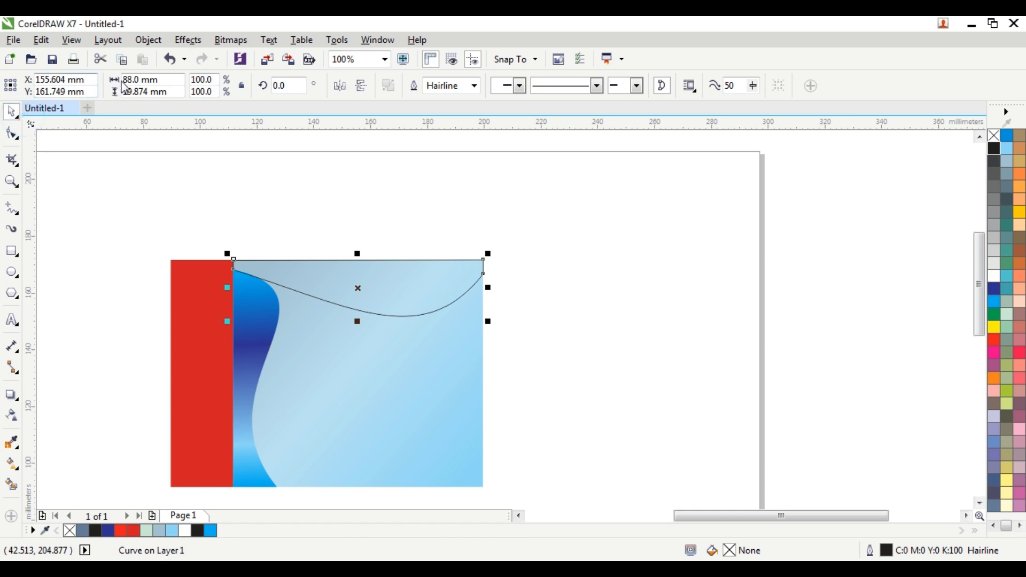
click(46, 42)
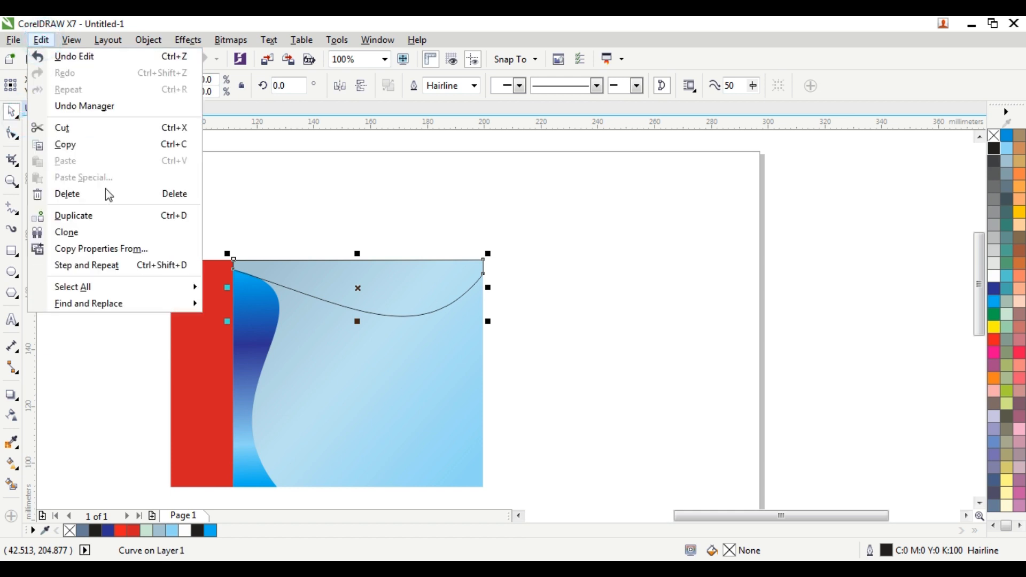
click(137, 248)
click(407, 284)
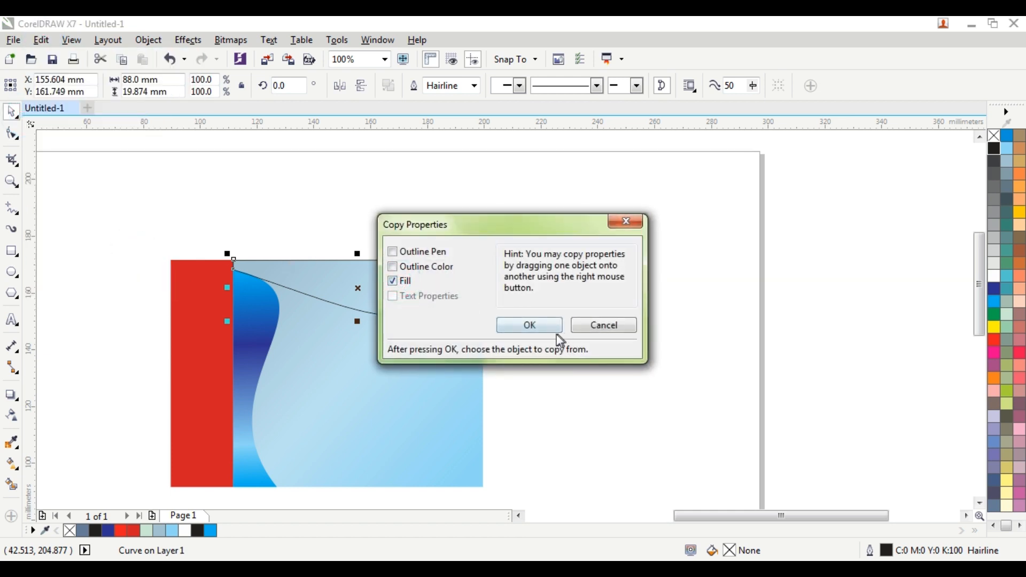
click(530, 324)
click(270, 306)
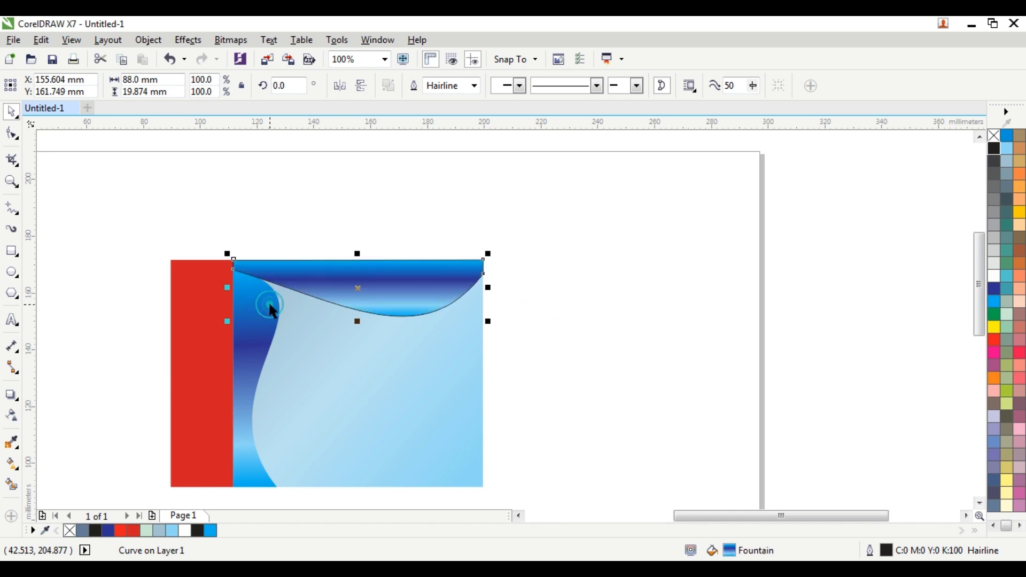
Remove the outline from the curved top shape and deselect everything
click(560, 243)
click(389, 286)
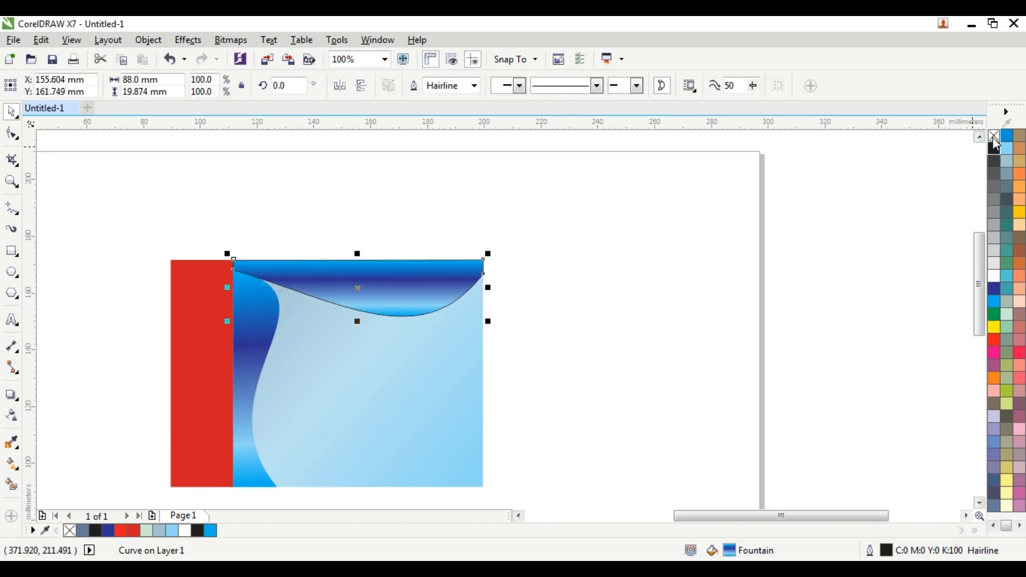
click(719, 211)
click(265, 307)
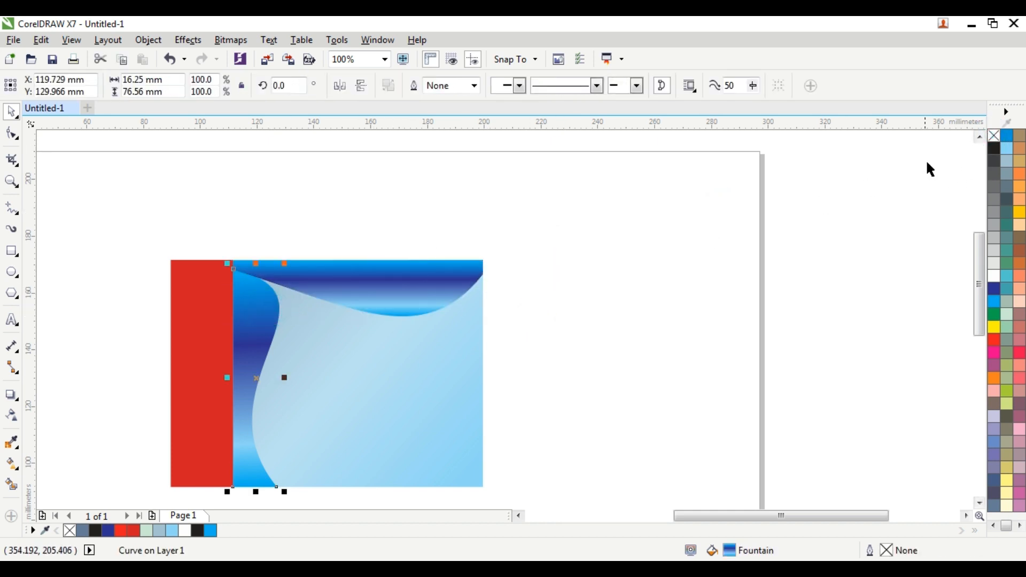
click(725, 250)
Redirect the top shape's gradient diagonally from just above its upper left corner to below its right end, and deselect the shape
click(421, 264)
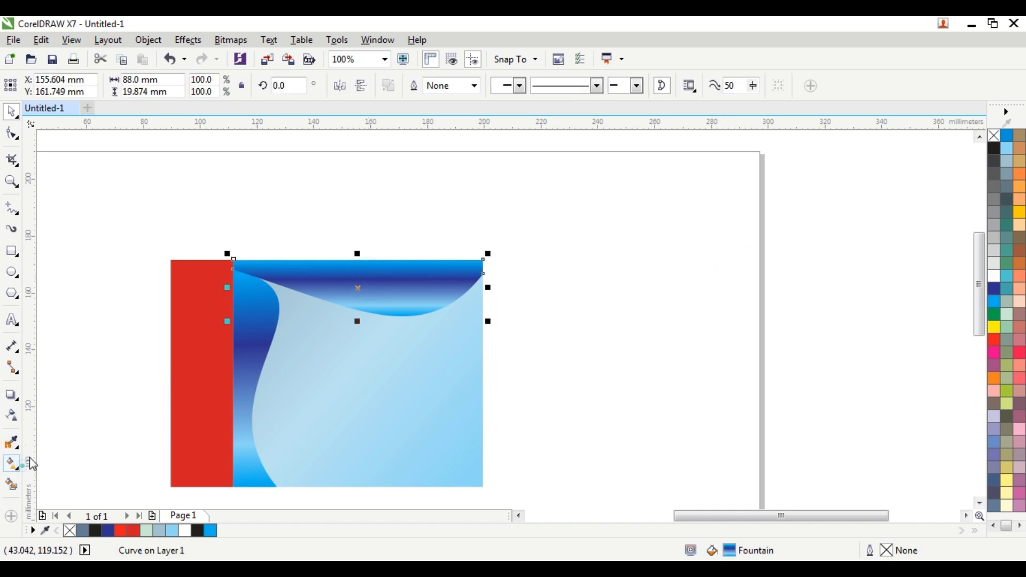
click(12, 463)
drag(351, 315, 449, 311)
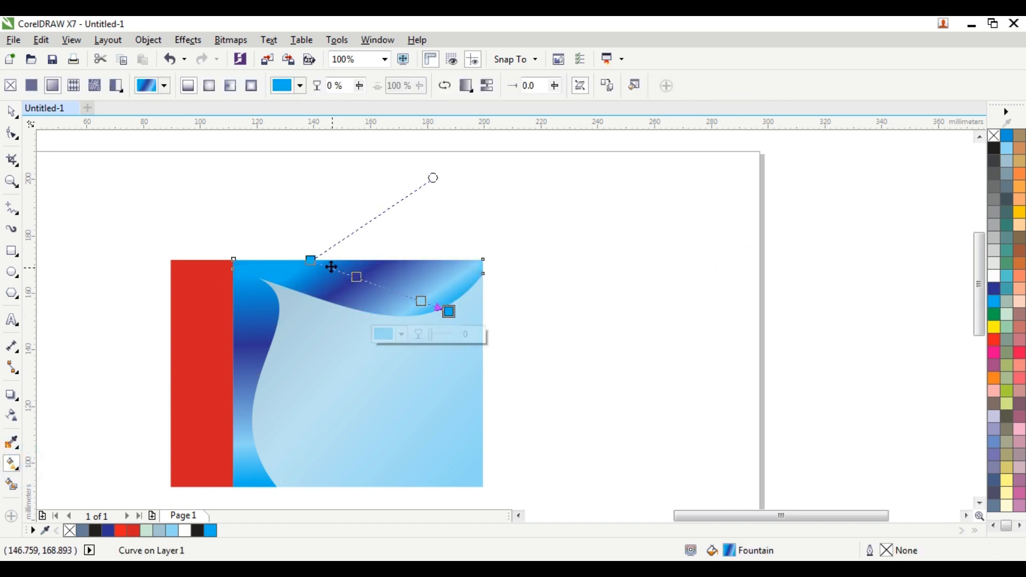
drag(311, 259, 241, 230)
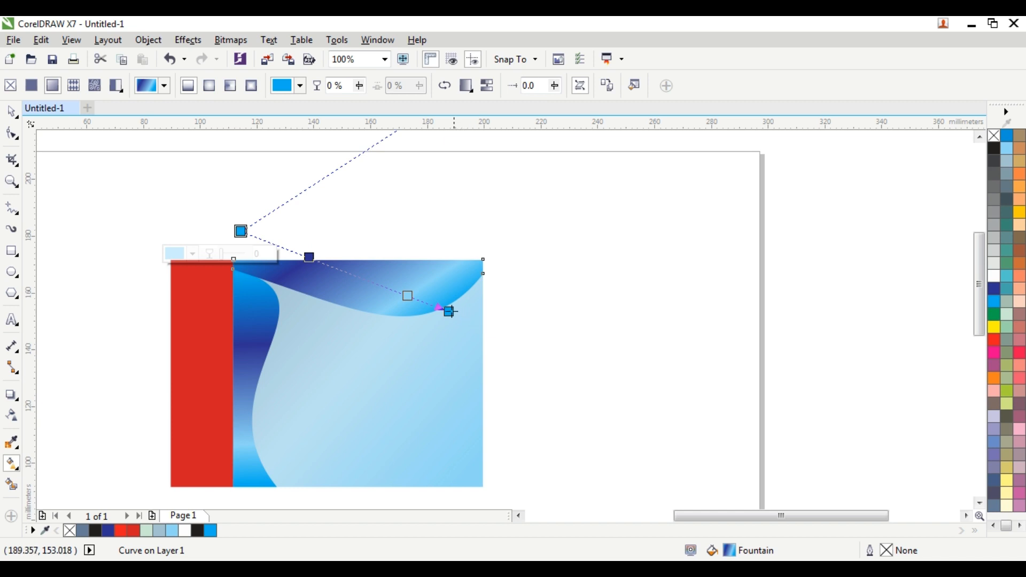
drag(449, 312, 471, 315)
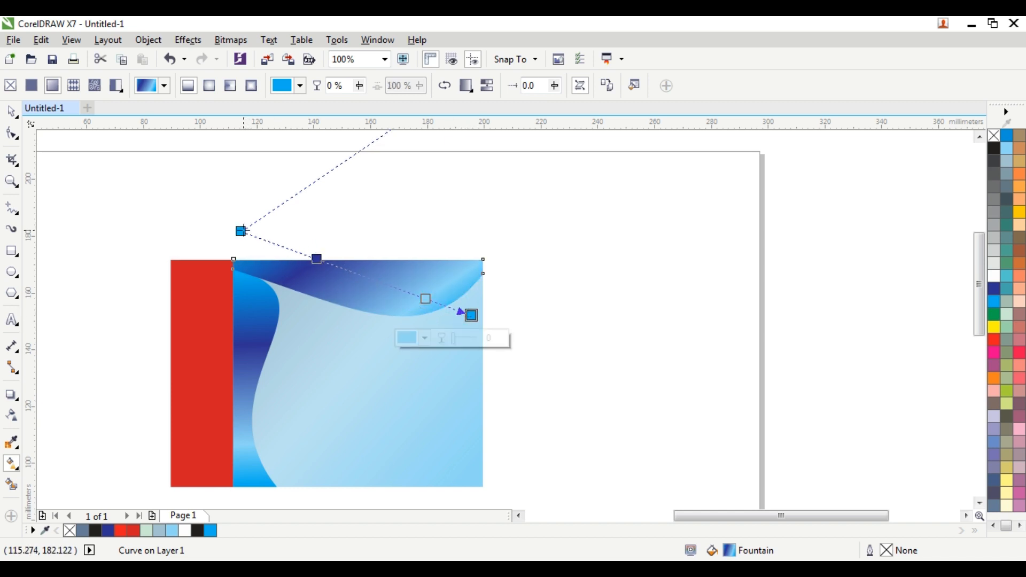
drag(241, 231, 245, 249)
click(15, 119)
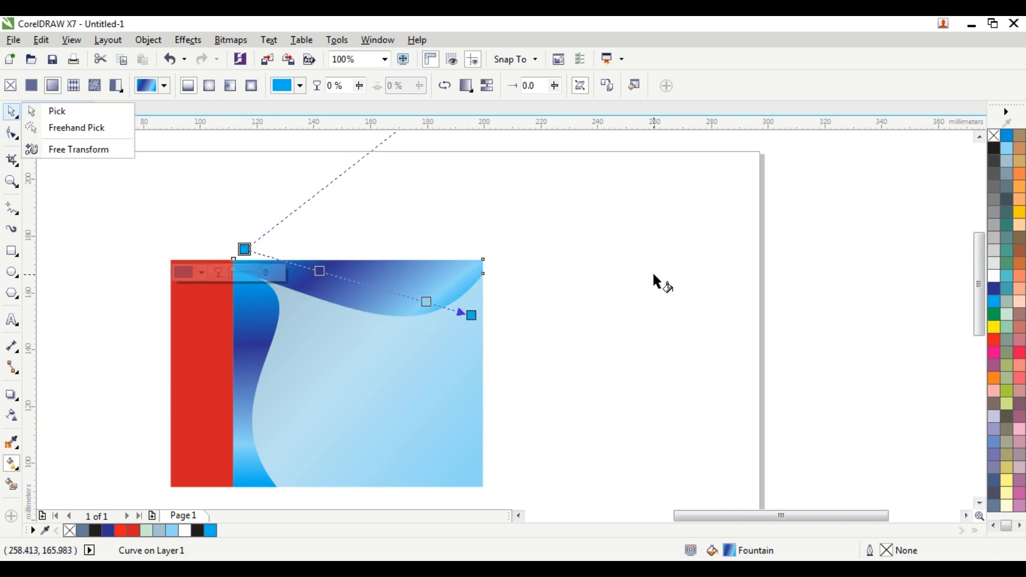
click(653, 274)
key(space)
click(632, 274)
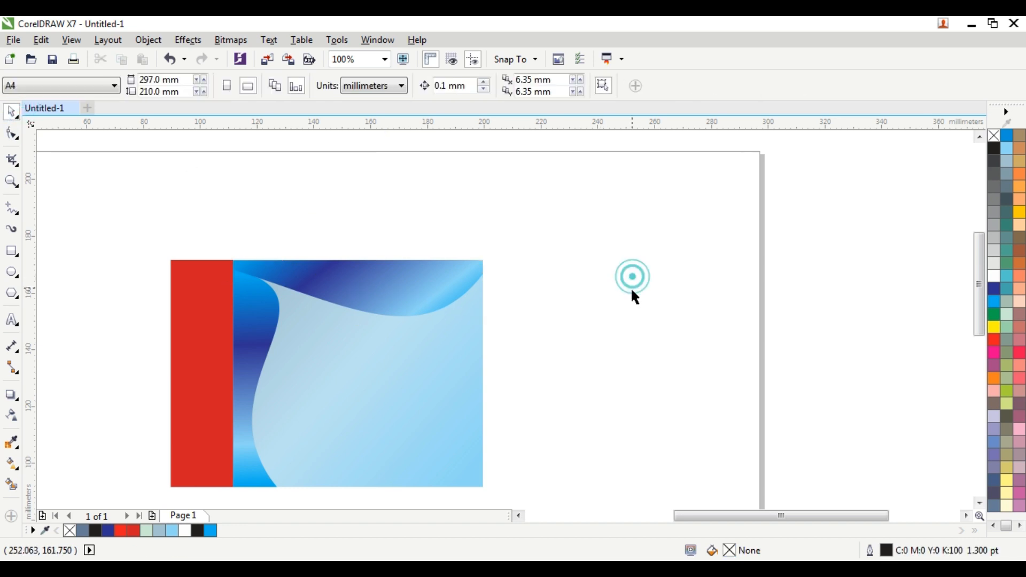
Draw a straight diagonal line about 69 mm wide and 70 mm high in the empty area left of the card
scroll(630, 287, down, 4)
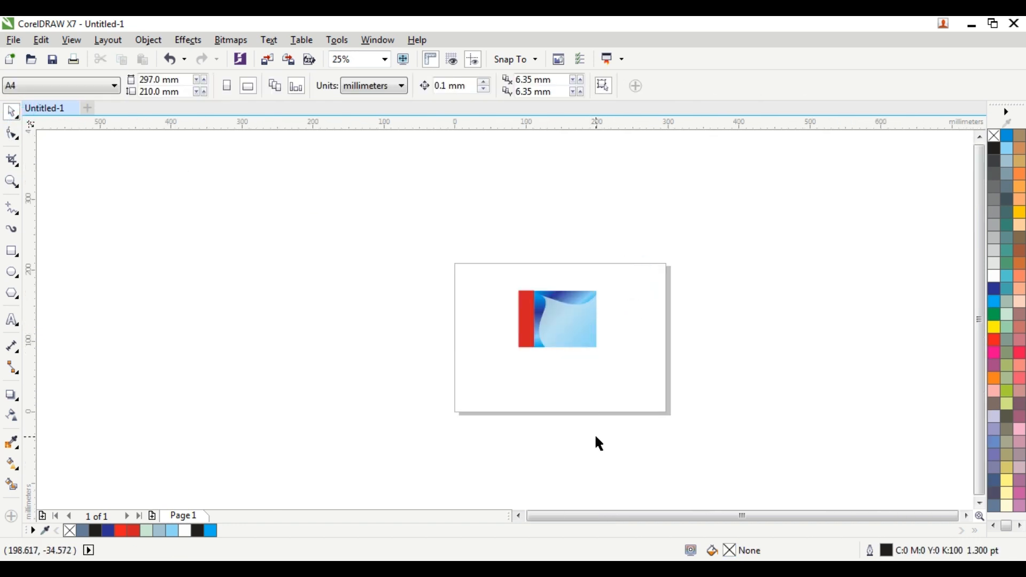
scroll(576, 345, up, 2)
scroll(554, 322, up, 2)
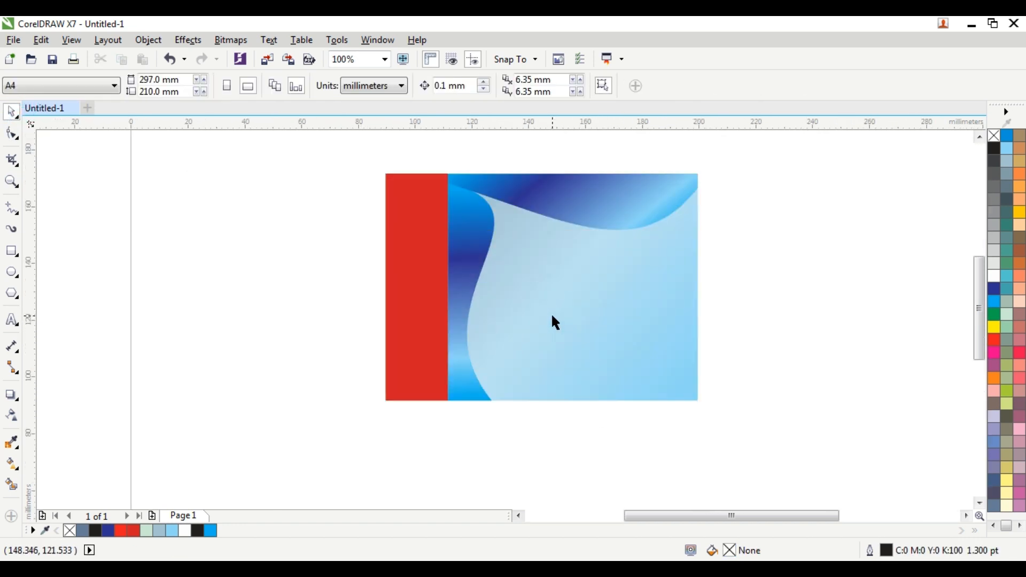
click(15, 211)
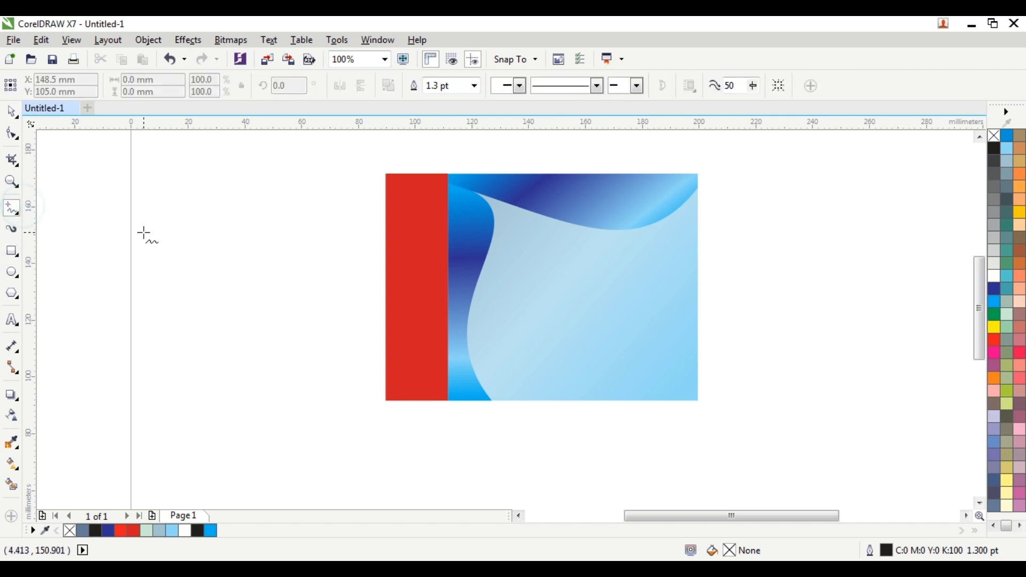
drag(143, 231, 340, 431)
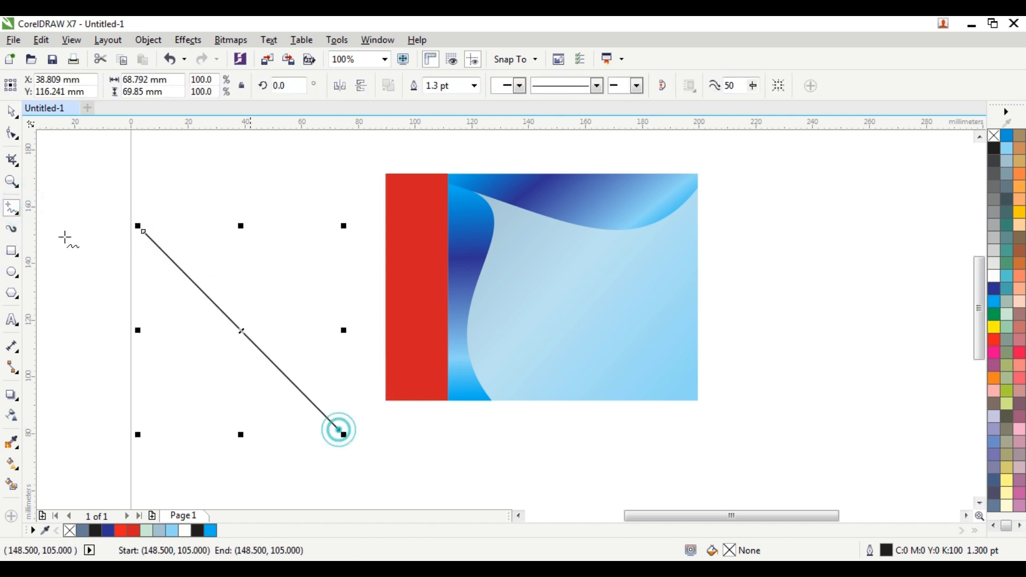
Convert the diagonal line to a curve and bow its middle toward the lower left into an arc
click(12, 137)
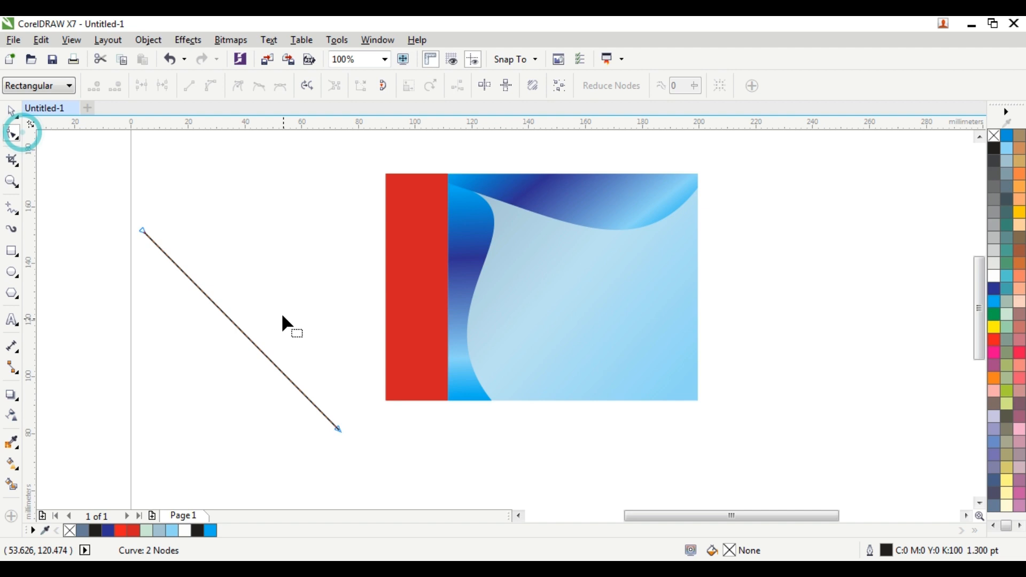
click(246, 336)
click(213, 87)
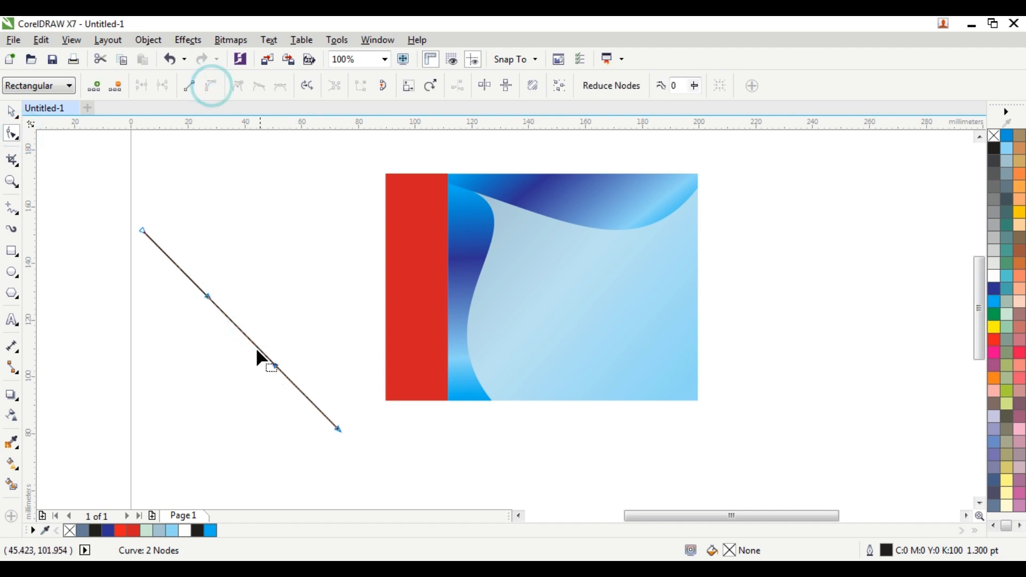
drag(246, 335, 208, 373)
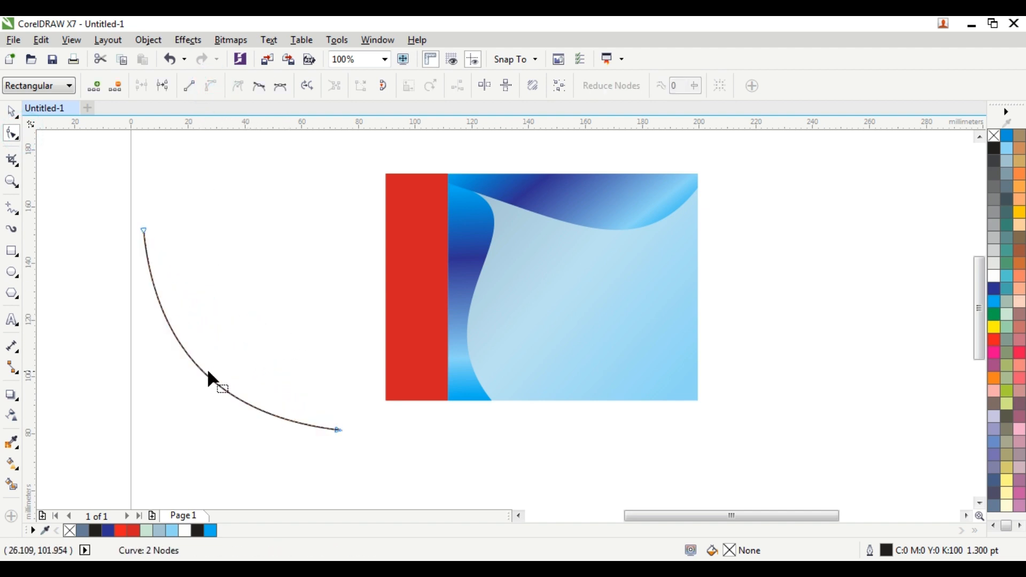
Set the arc's outline width to 2 points
key(F12)
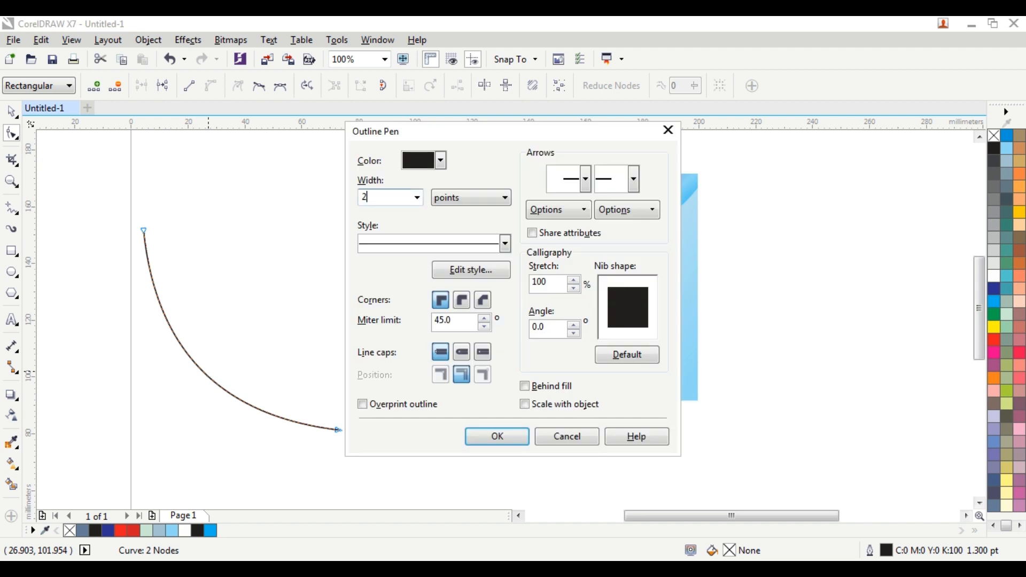
text(2)
key(Return)
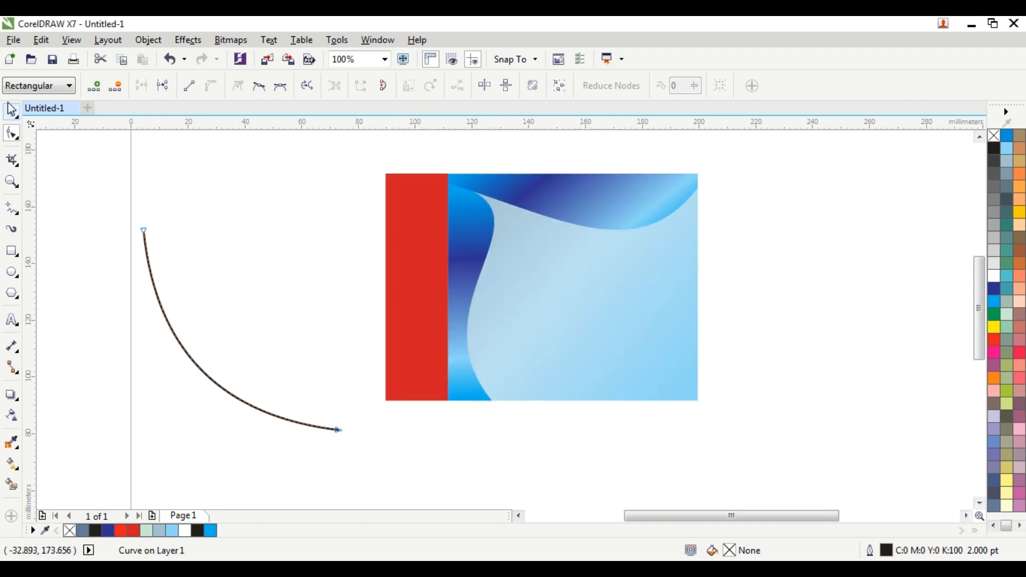
Make a copy of the arc rotated about 3 degrees counterclockwise around the arc's upper endpoint
click(13, 114)
click(184, 346)
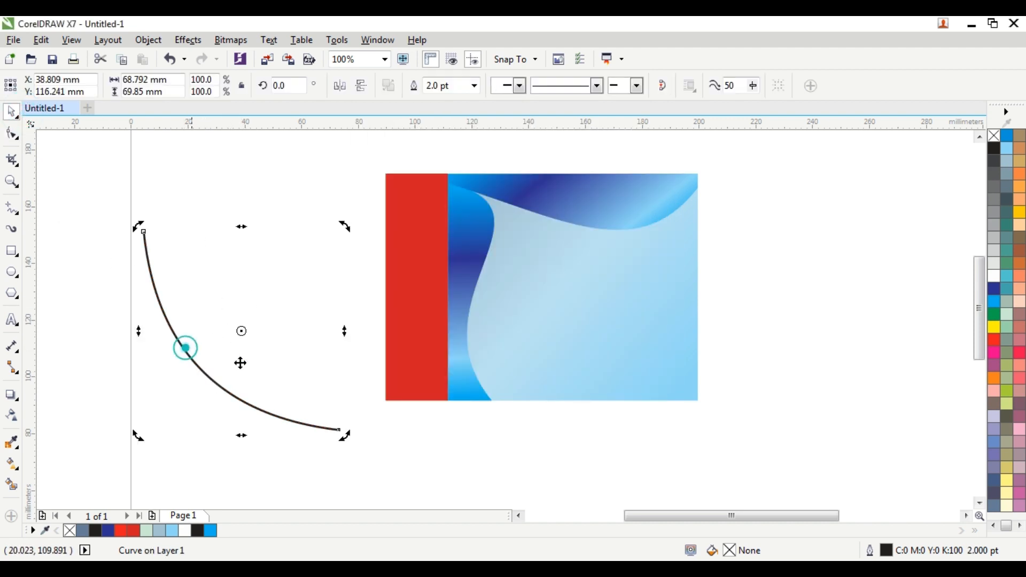
drag(241, 331, 144, 235)
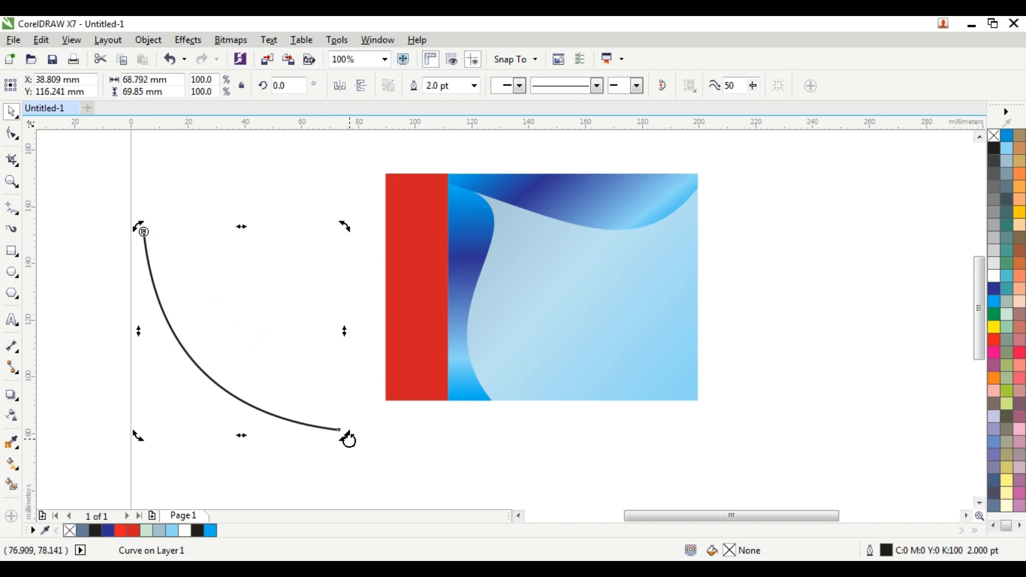
drag(349, 438, 353, 425)
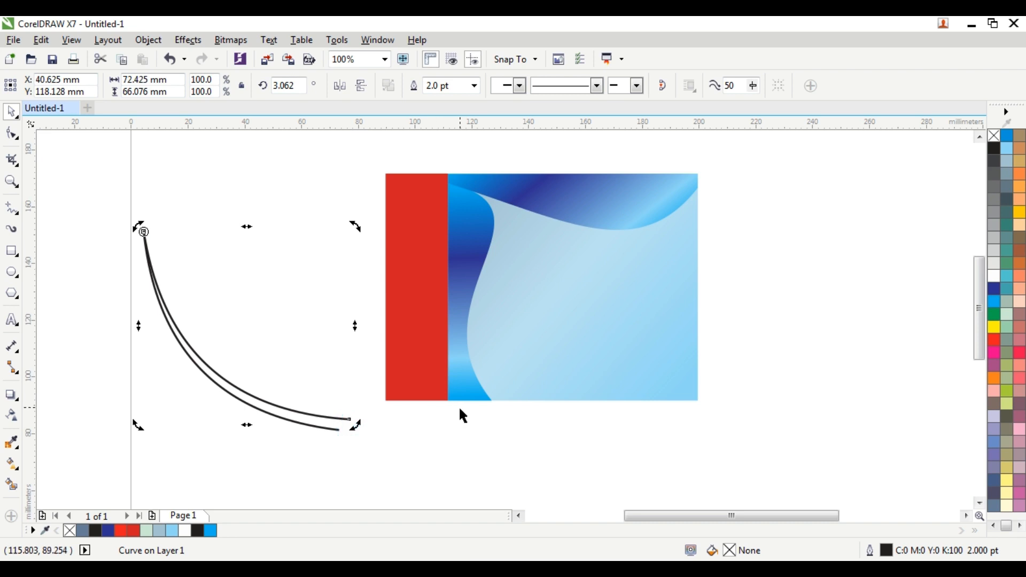
Repeat the rotated duplication of the arc until a fan of 28 arcs is built around the shared endpoint
key(ctrl+r)
key(ctrl+r)
key(ctrl+r)
key(ctrl+r)
key(ctrl+r)
key(ctrl+r)
key(ctrl+r)
key(ctrl+r)
key(ctrl+r)
key(ctrl+r)
key(ctrl+r)
key(ctrl+r)
key(ctrl+r)
key(ctrl+r)
key(ctrl+r)
key(ctrl+r)
key(ctrl+r)
key(ctrl+r)
key(ctrl+r)
key(ctrl+r)
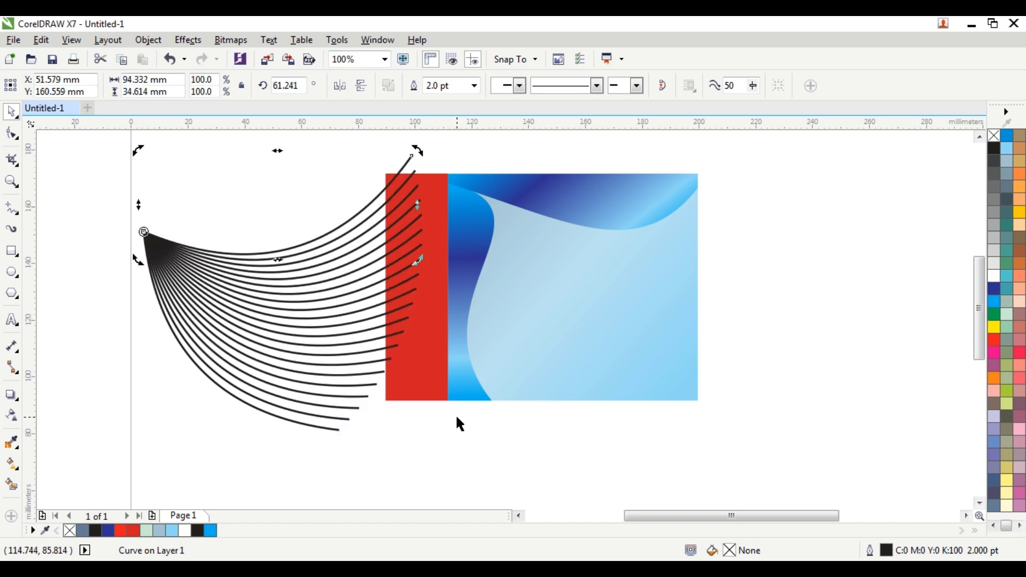
key(ctrl+r)
key(ctrl+r)
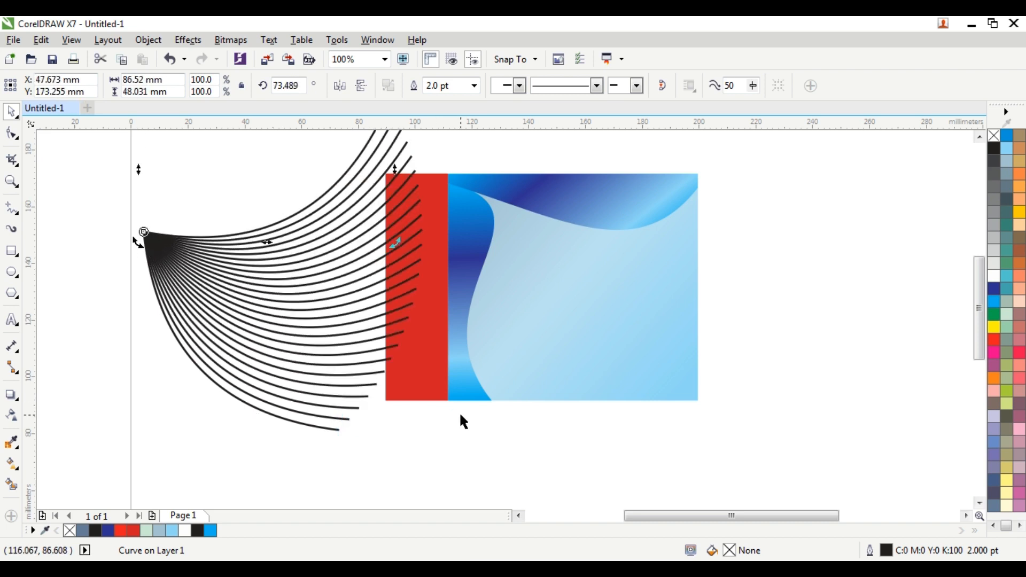
key(ctrl+r)
key(ctrl+r)
key(ctrl+r)
Select all the arcs of the fan and move them to the empty area right of the card
scroll(461, 415, down, 1)
drag(545, 367, 625, 415)
key(ctrl+z)
drag(206, 149, 446, 450)
drag(334, 329, 666, 358)
scroll(711, 374, up, 1)
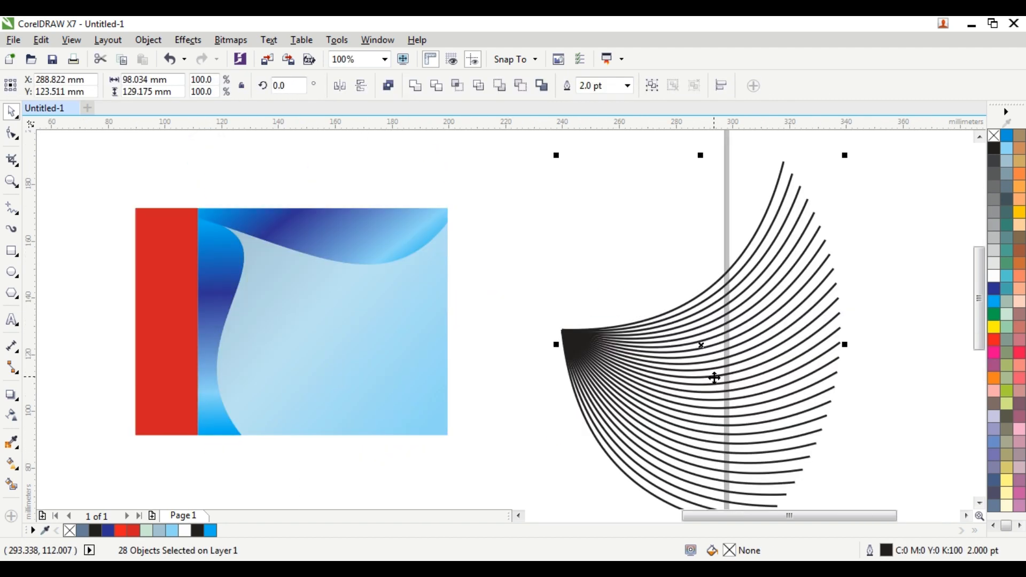
Set the outline of all fan arcs to 3 points and enlarge the fan to about 161 × 212 mm
key(F12)
text(3)
key(Return)
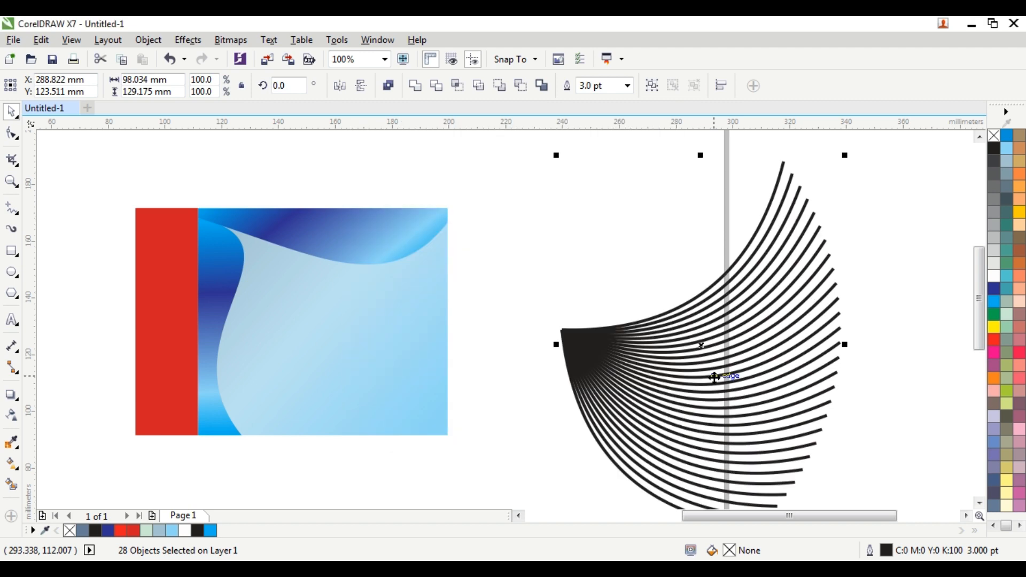
scroll(671, 322, down, 5)
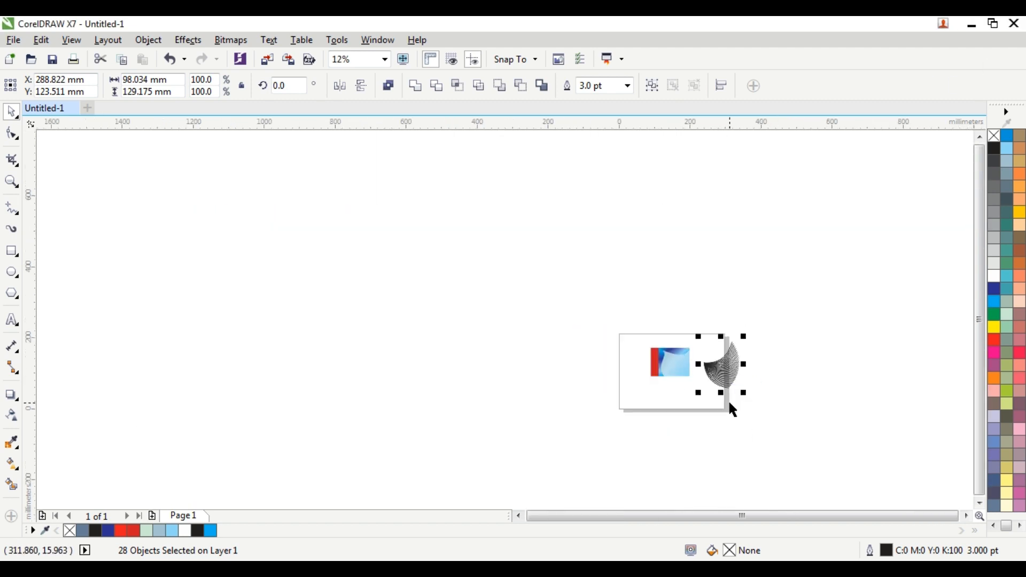
drag(747, 396, 770, 438)
scroll(716, 390, up, 4)
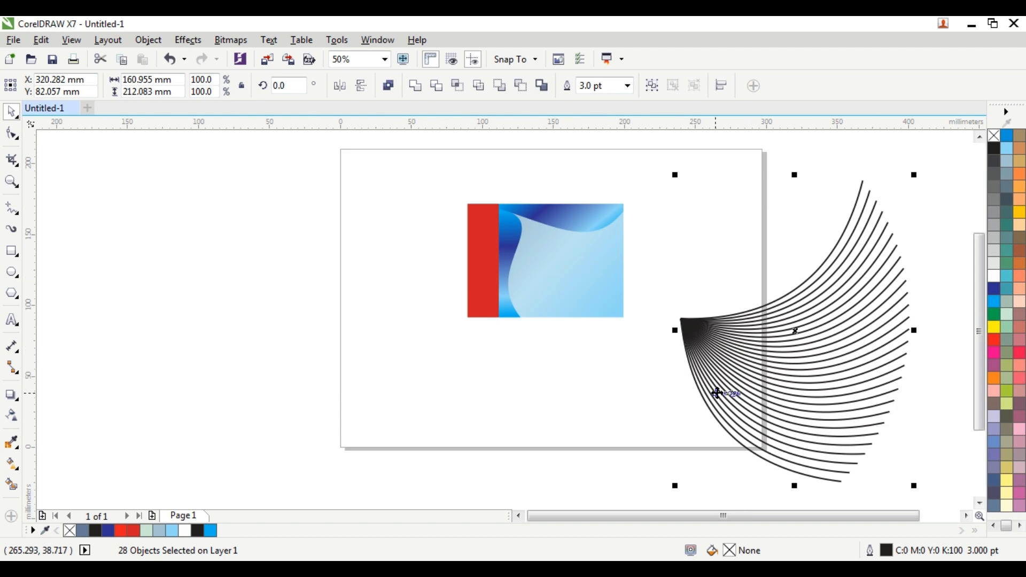
Group the fan's arcs and colour the group's outline white
key(ctrl+g)
key(ctrl+t)
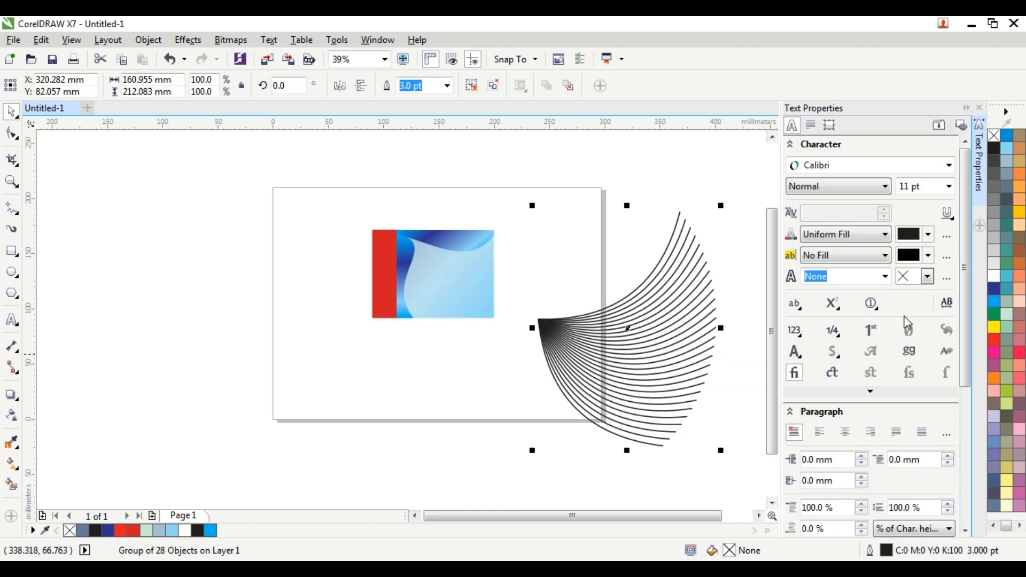
click(978, 108)
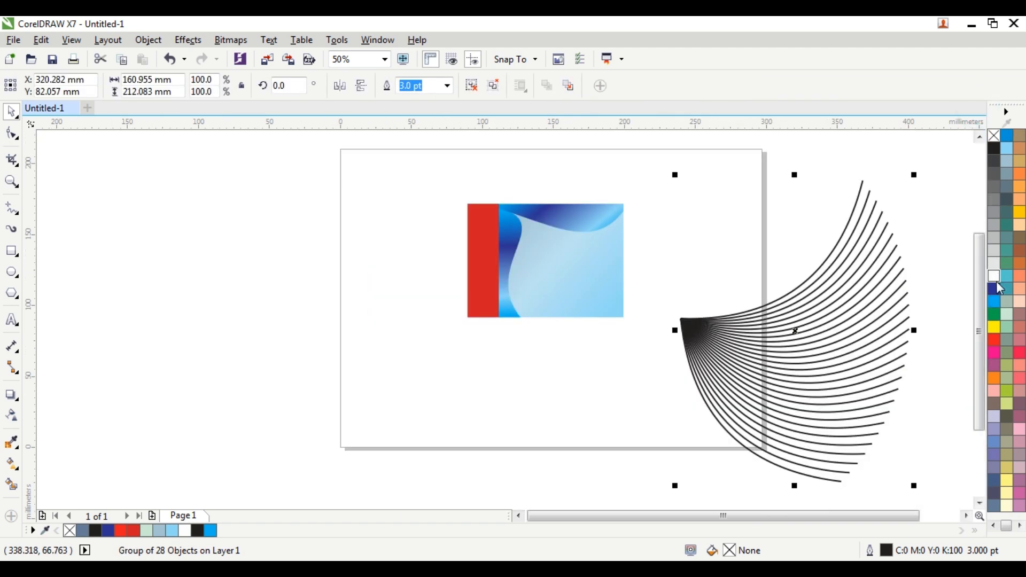
right_click(994, 276)
Try moving the white fan left to the card's lower right corner and rotating it about 13 degrees clockwise
drag(818, 349, 754, 346)
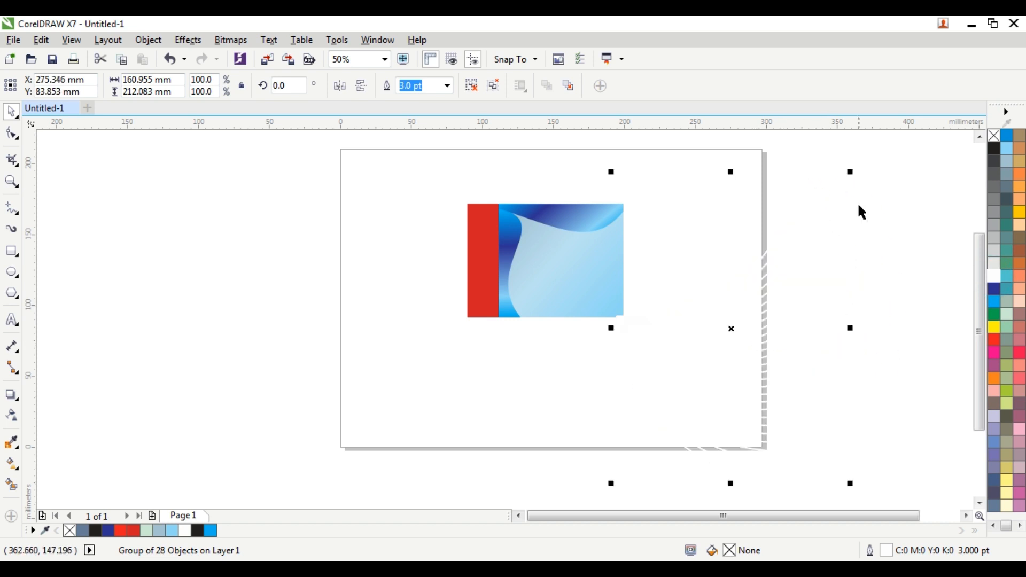
click(775, 318)
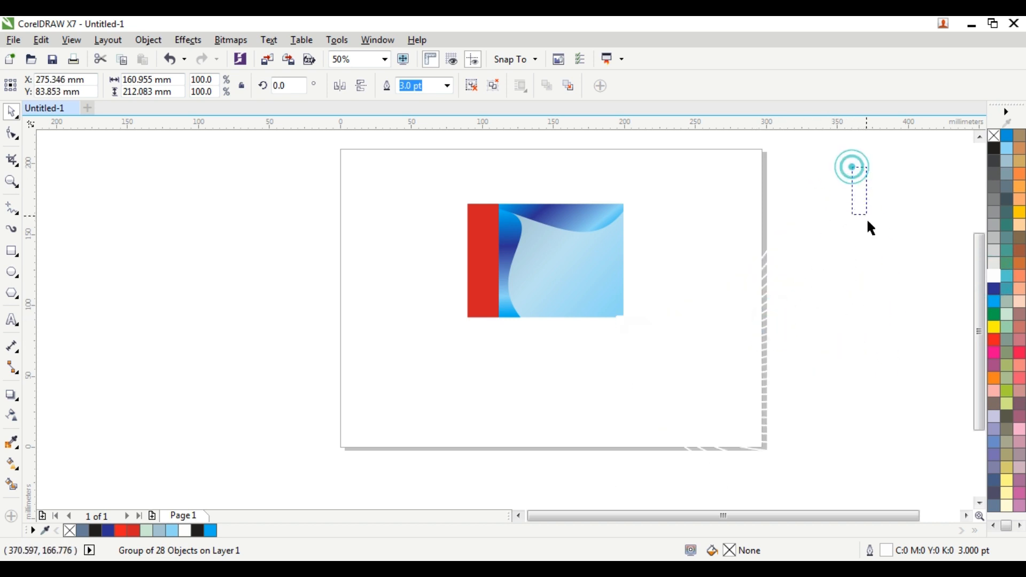
drag(872, 229, 872, 228)
click(743, 270)
click(760, 265)
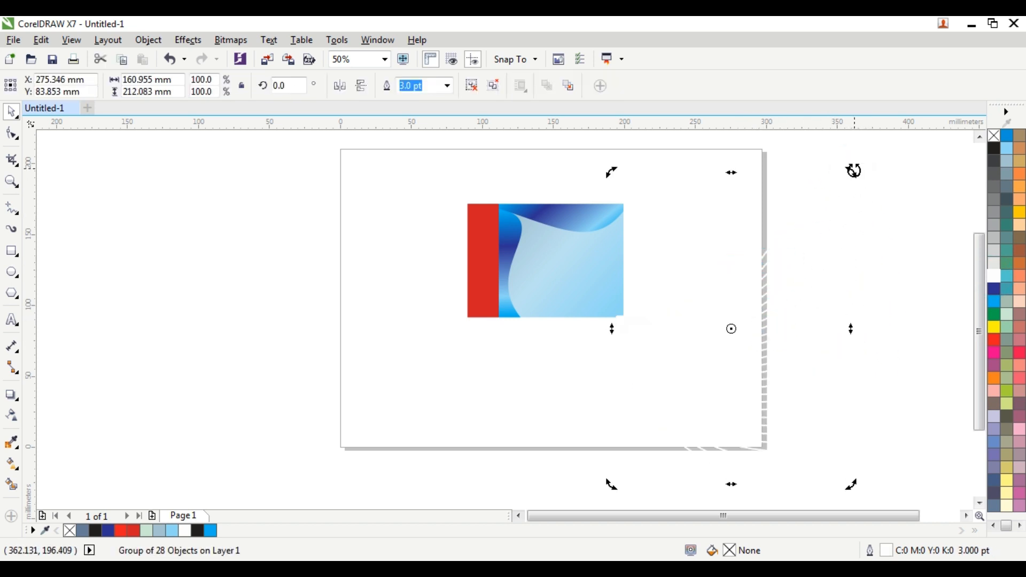
drag(854, 170, 872, 211)
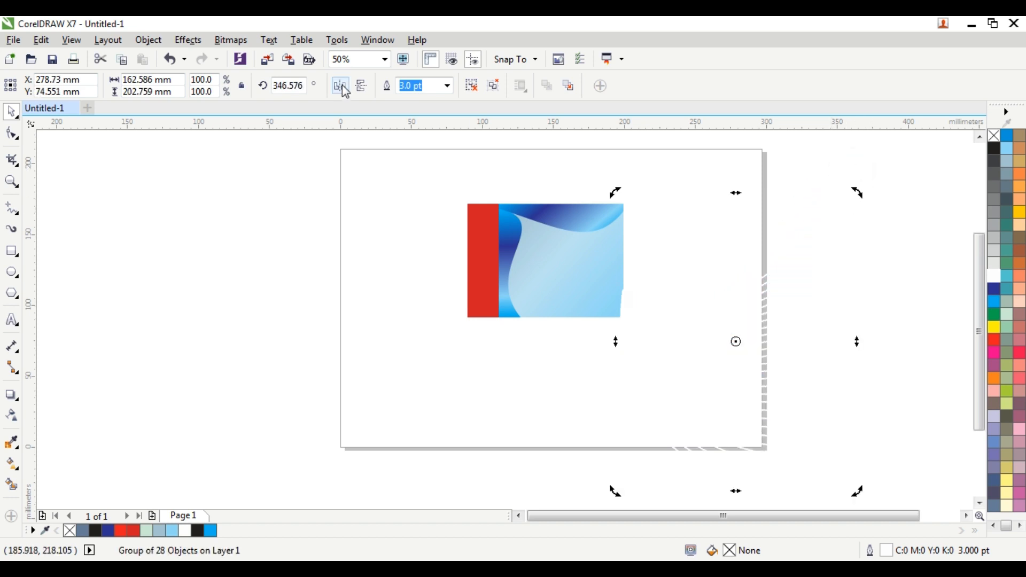
Try placing the rotated fan inside the card's background rectangle with PowerClip and open the frame's contents for editing
click(147, 43)
mouse_move(195, 170)
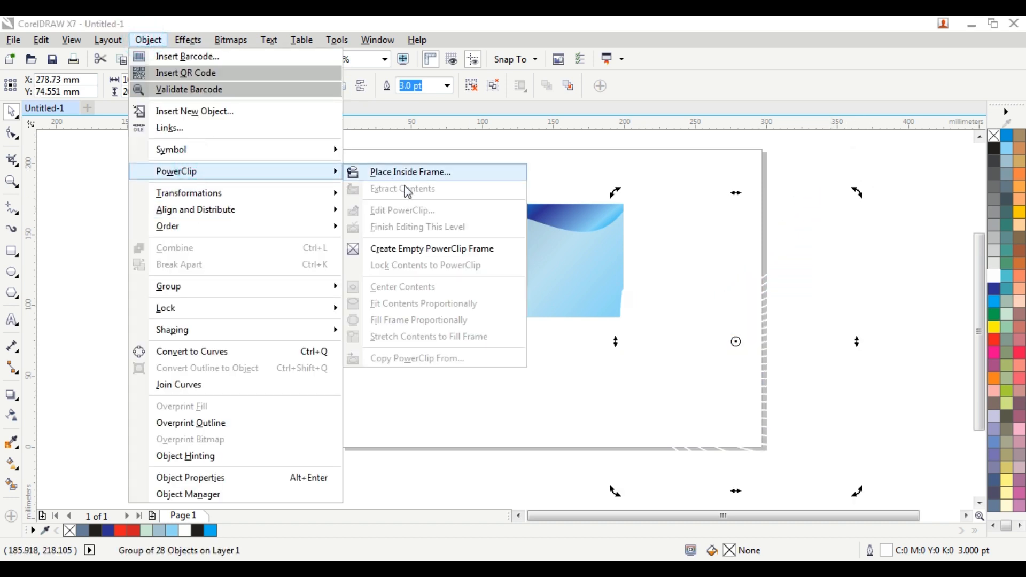
click(399, 173)
click(560, 258)
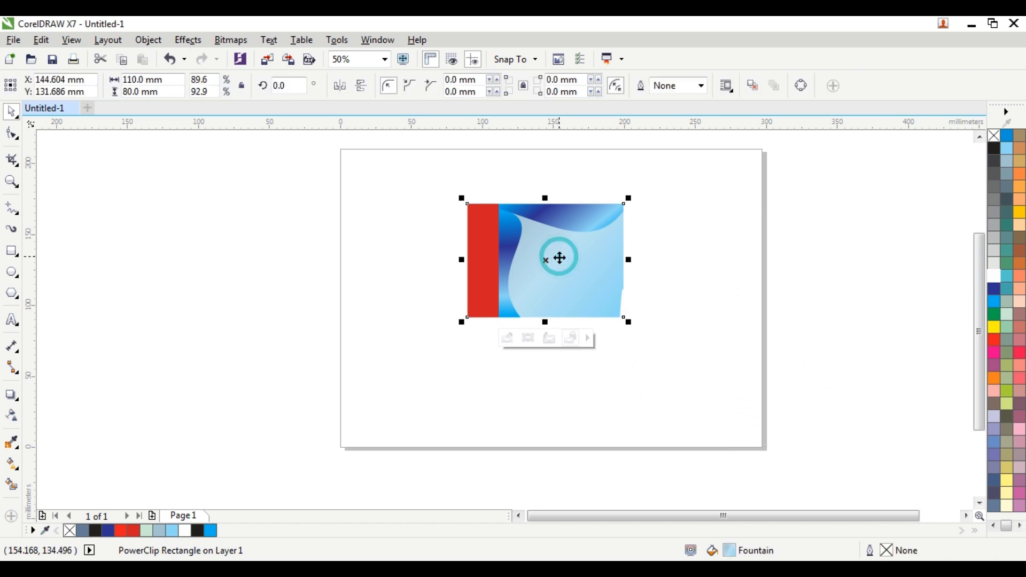
scroll(571, 279, up, 2)
click(570, 279)
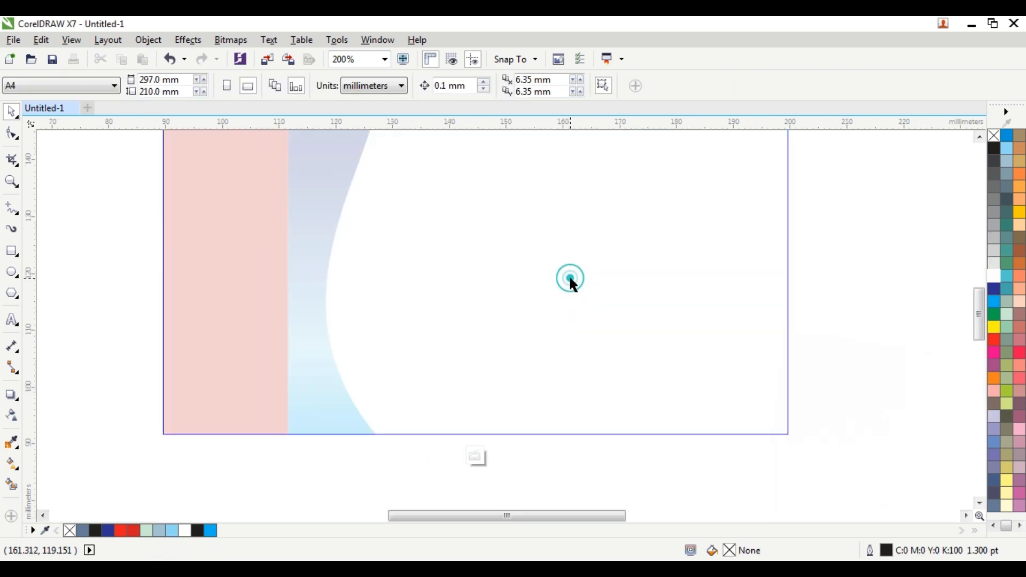
scroll(643, 304, down, 2)
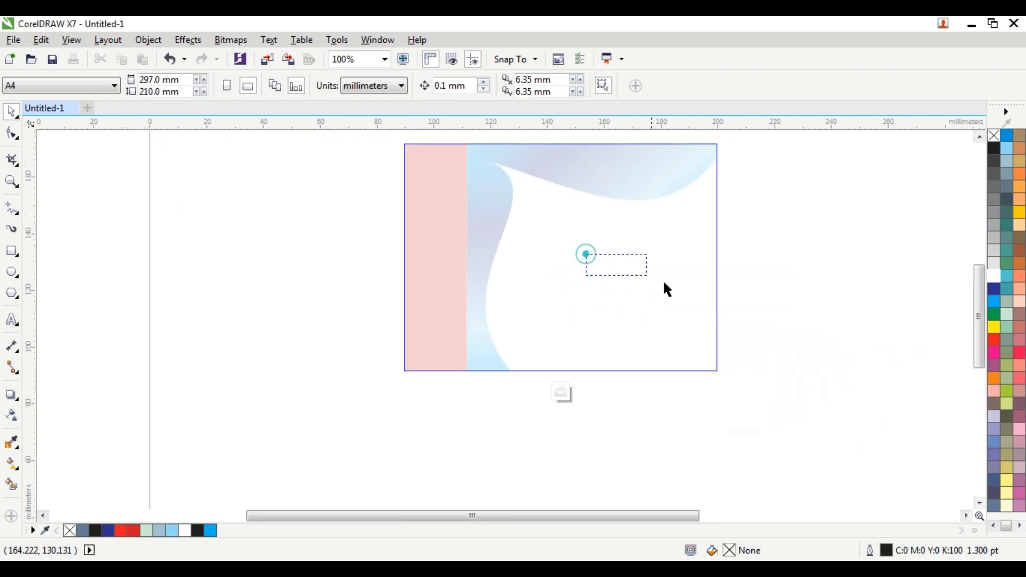
drag(663, 283, 627, 306)
Undo the PowerClip placement and the fan's rotation
key(ctrl+z)
key(ctrl+z)
key(ctrl+z)
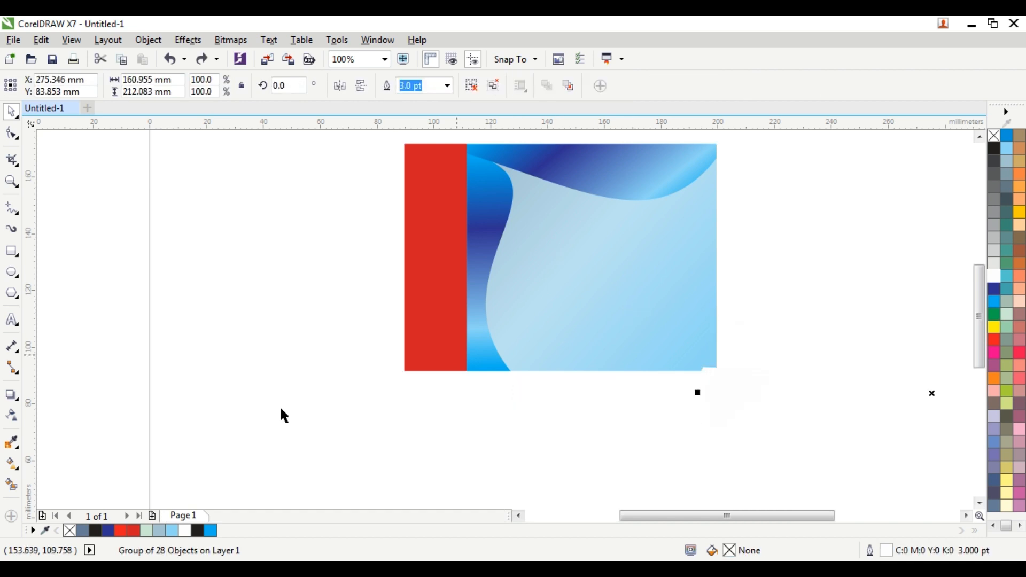
Move the white fan clear of the card to the right and place it inside the card's background rectangle with PowerClip
click(257, 378)
scroll(392, 406, down, 2)
click(683, 412)
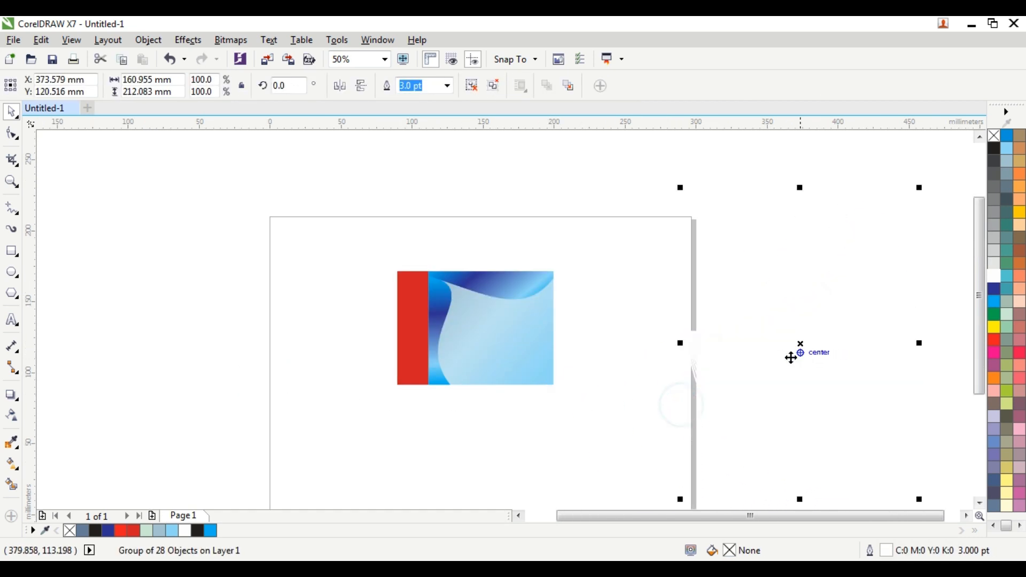
click(108, 40)
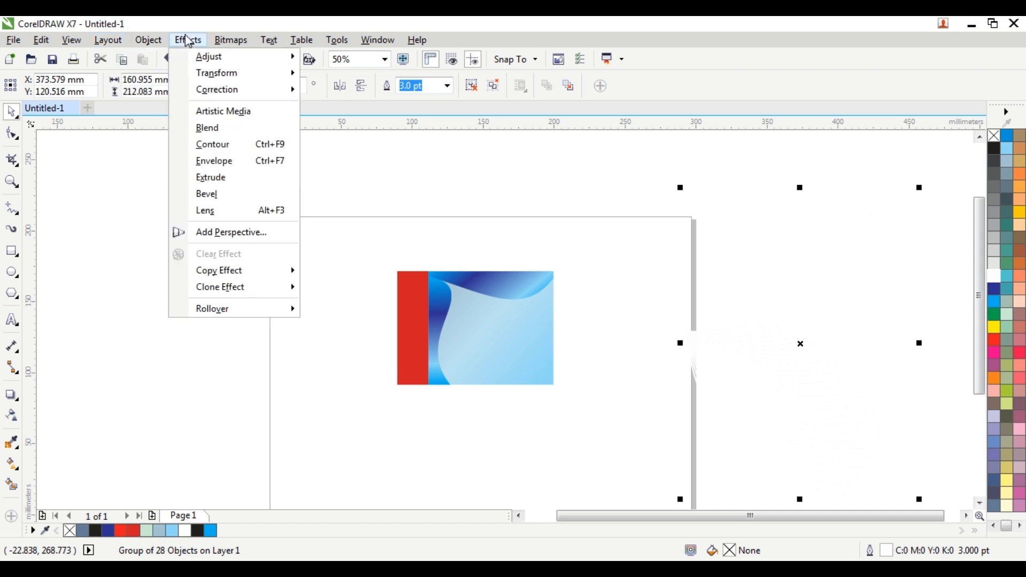
mouse_move(142, 40)
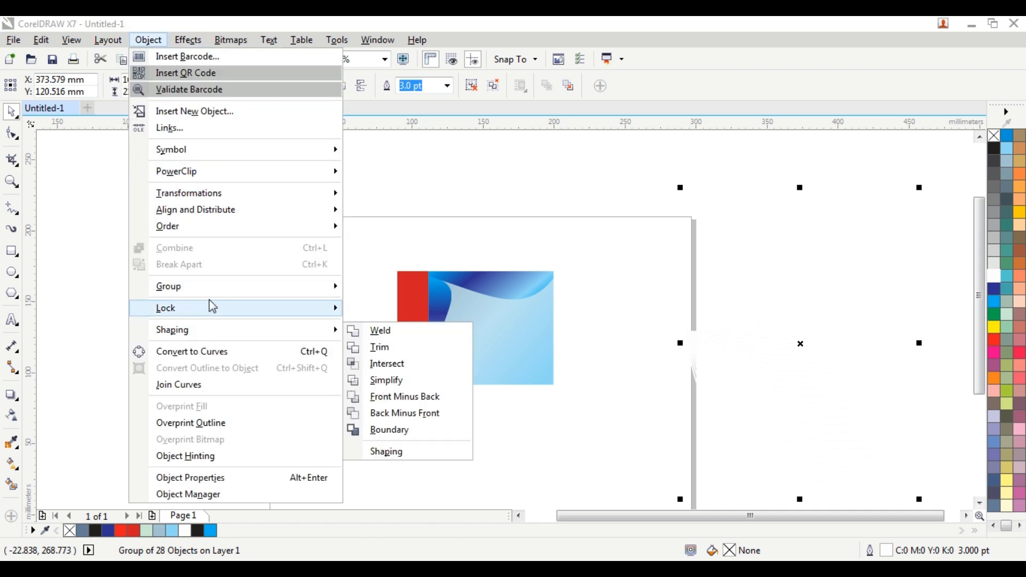
click(207, 172)
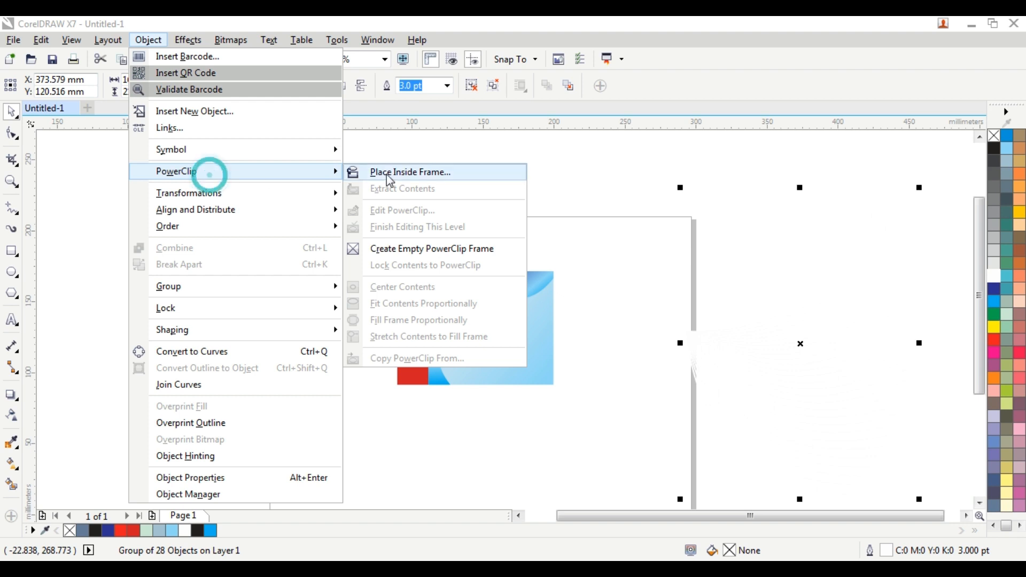
click(387, 174)
click(505, 330)
scroll(504, 338, up, 1)
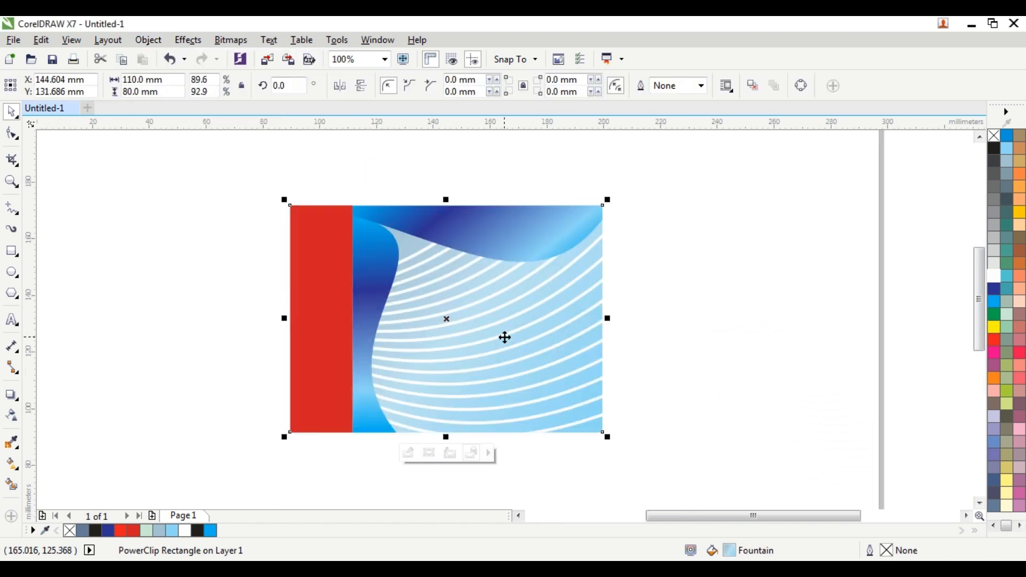
Open the card's PowerClip contents for editing and rotate the white fan to about 324 degrees
ctrl+click(504, 337)
click(639, 267)
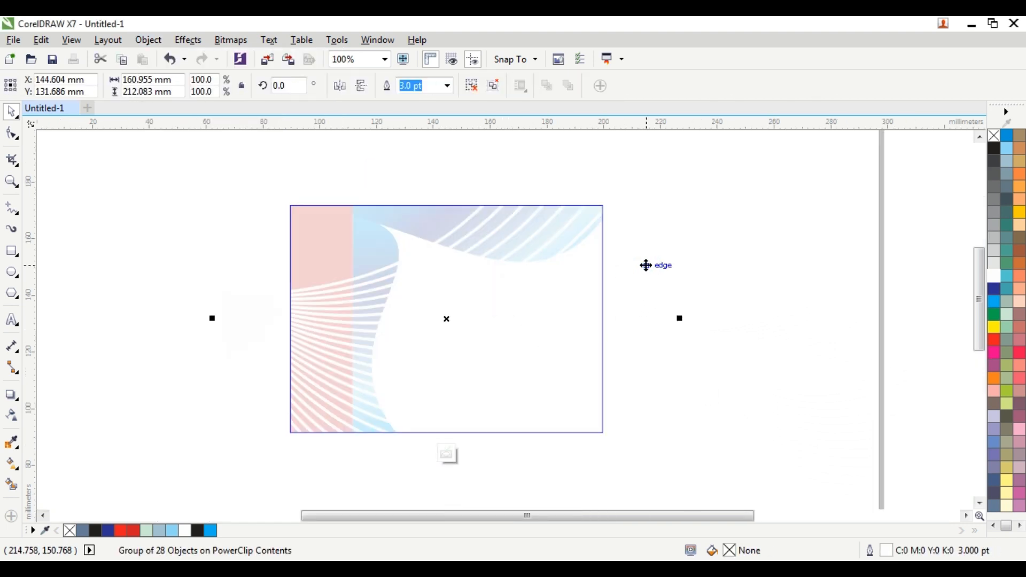
click(645, 265)
scroll(647, 265, down, 2)
drag(663, 201, 625, 326)
scroll(622, 324, up, 1)
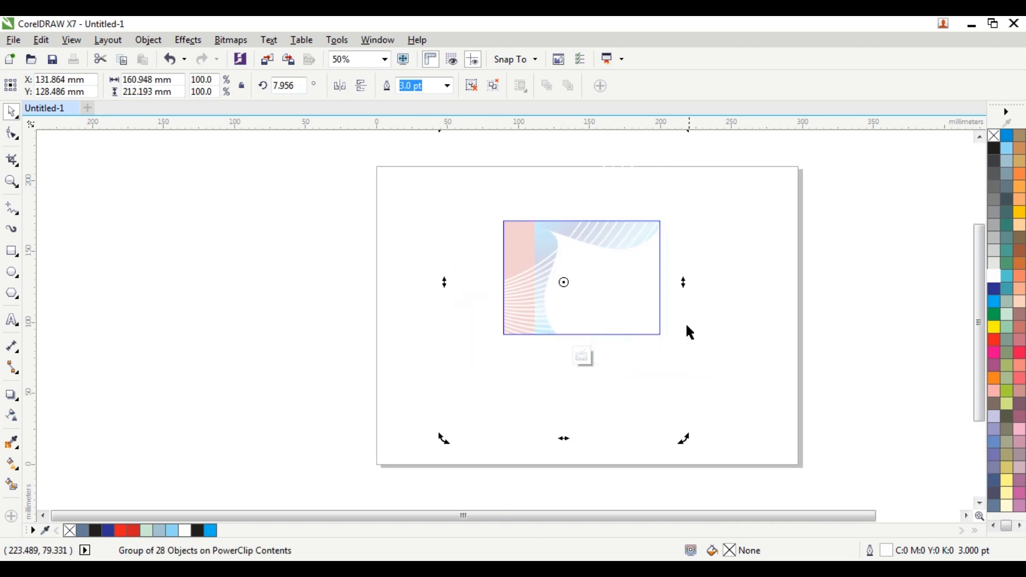
drag(683, 435, 584, 383)
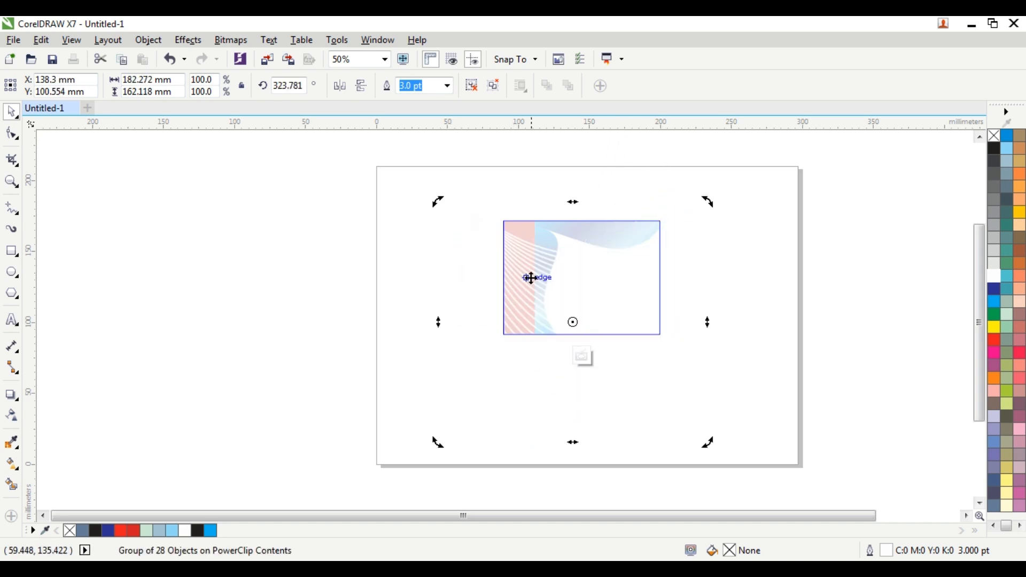
Move the fan right to about X 191 mm, Y 96 mm, and rotate it to about 326 degrees
drag(483, 273, 522, 288)
click(289, 255)
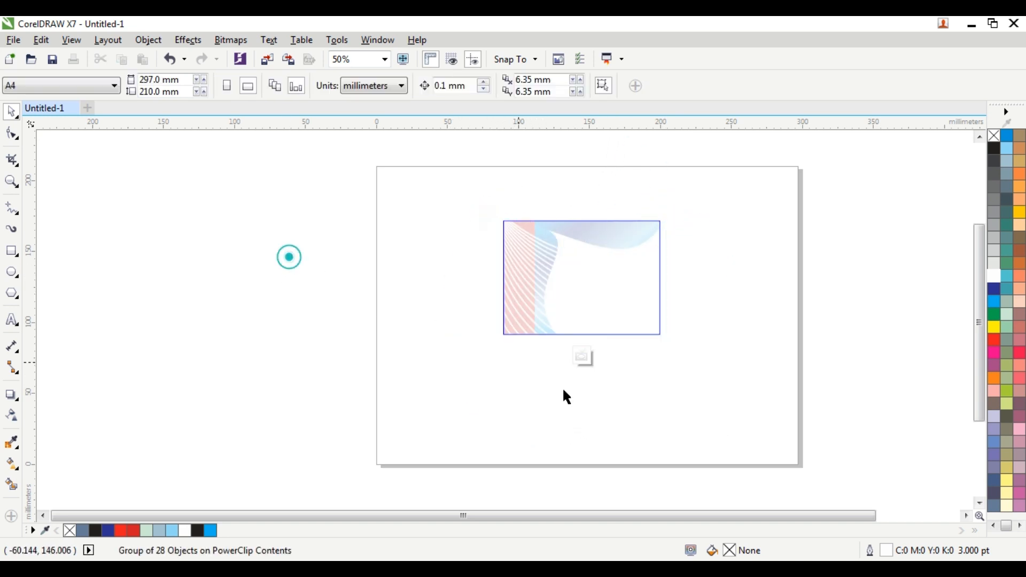
drag(527, 371, 616, 385)
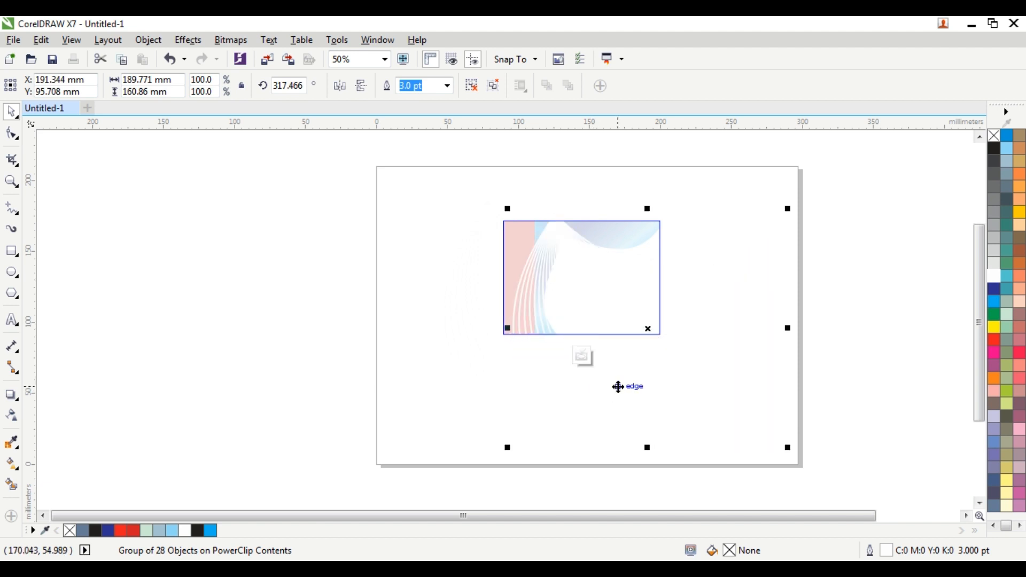
click(618, 386)
drag(788, 448, 807, 429)
click(896, 366)
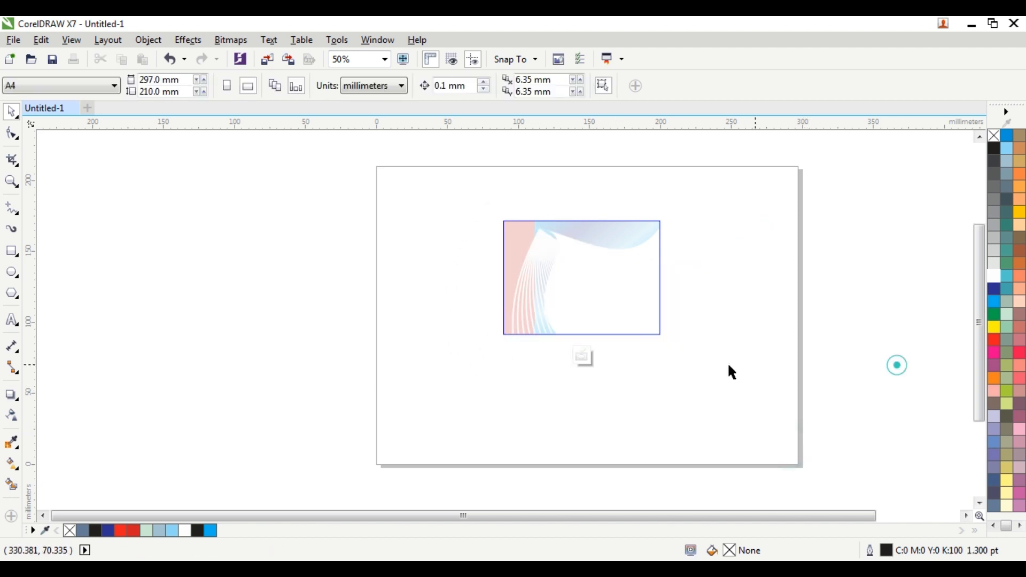
Raise the fan to about Y 113 mm, rotate it slightly further counterclockwise and deselect it
drag(676, 354, 684, 328)
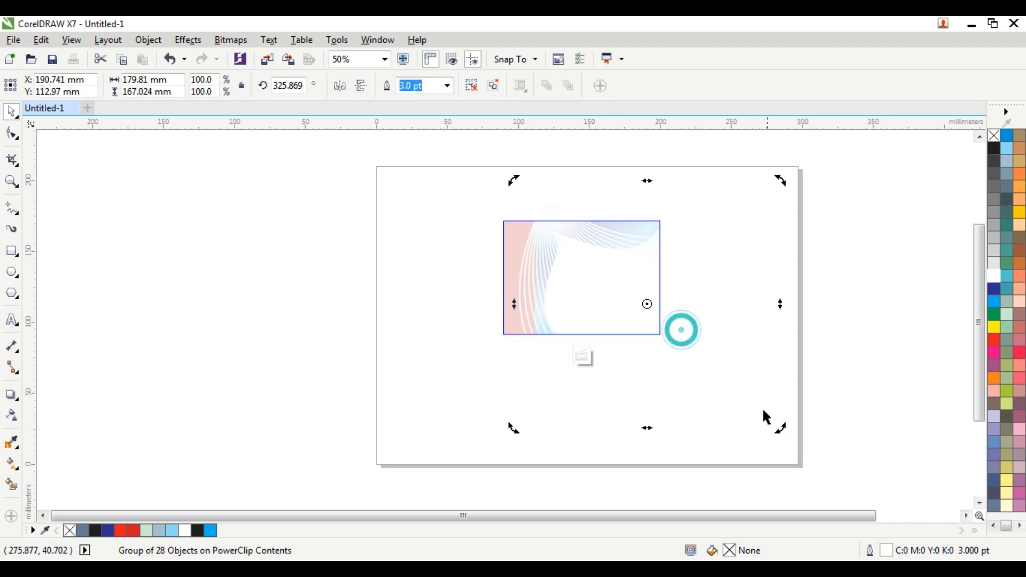
drag(781, 426, 798, 406)
click(868, 372)
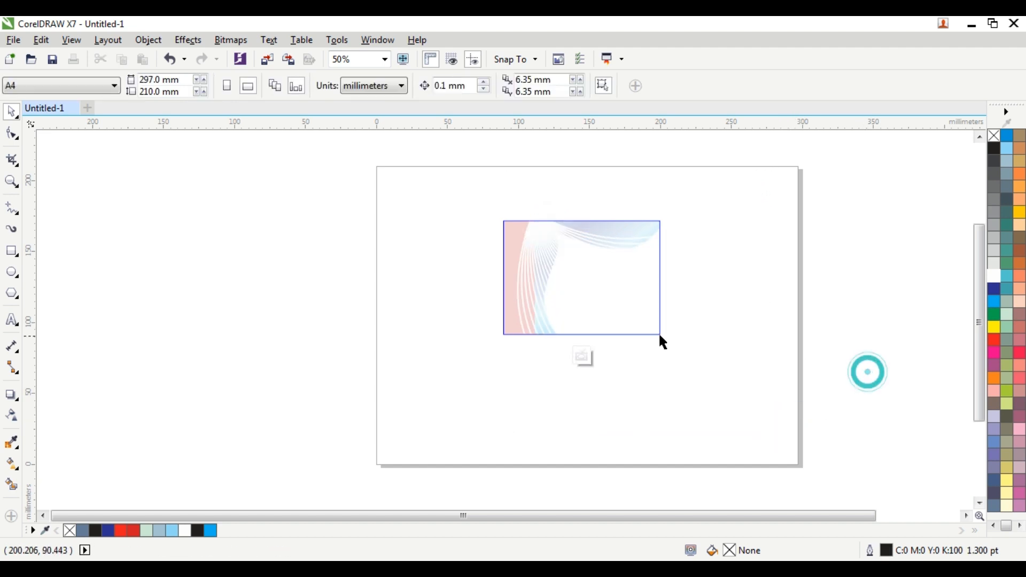
Finish editing the card's PowerClip contents and deselect the card
drag(664, 343, 668, 323)
click(588, 358)
click(344, 276)
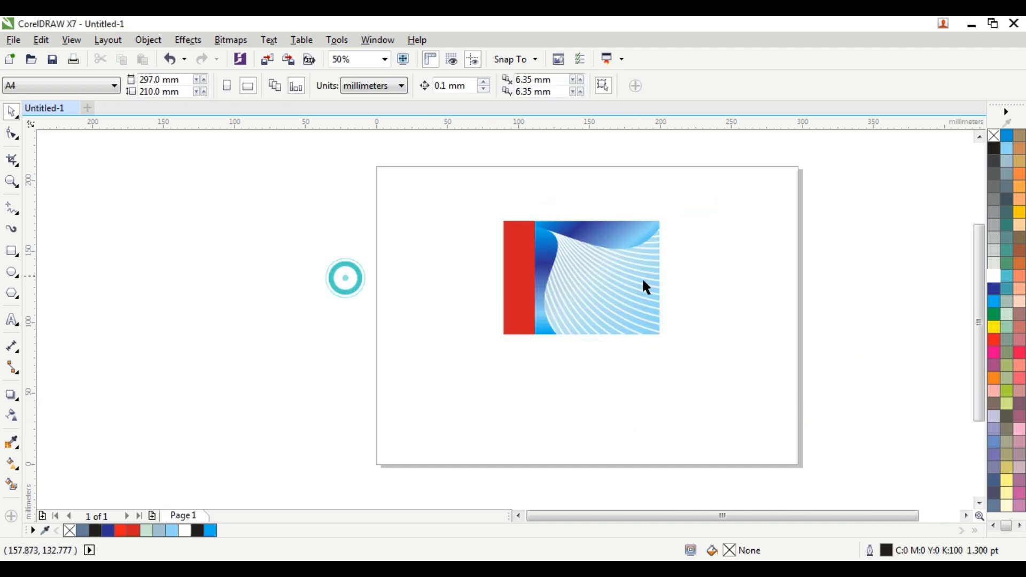
Group the card's background, red strip and blue curves into one object and deselect it
scroll(649, 278, up, 2)
scroll(661, 277, down, 2)
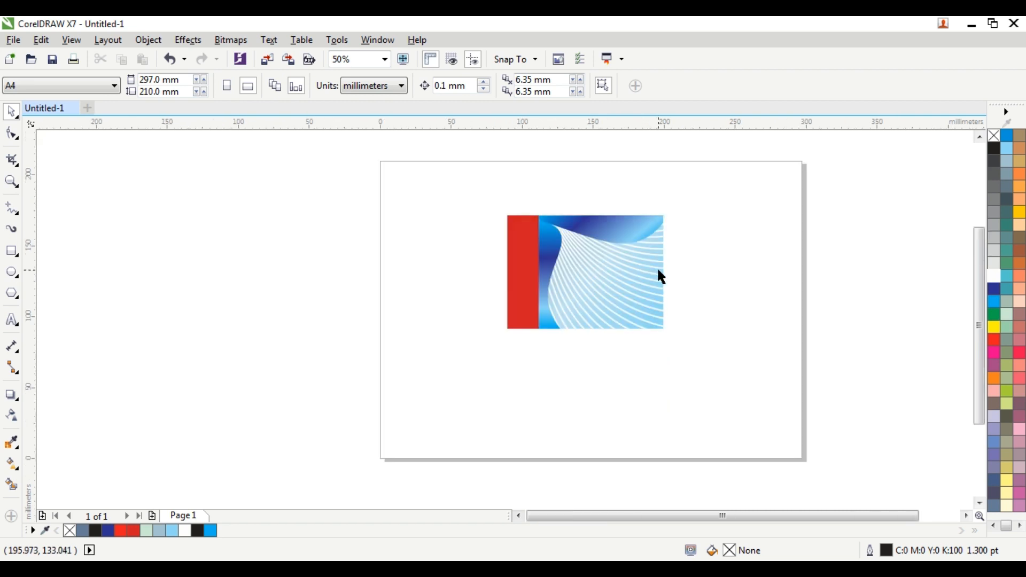
scroll(642, 247, up, 2)
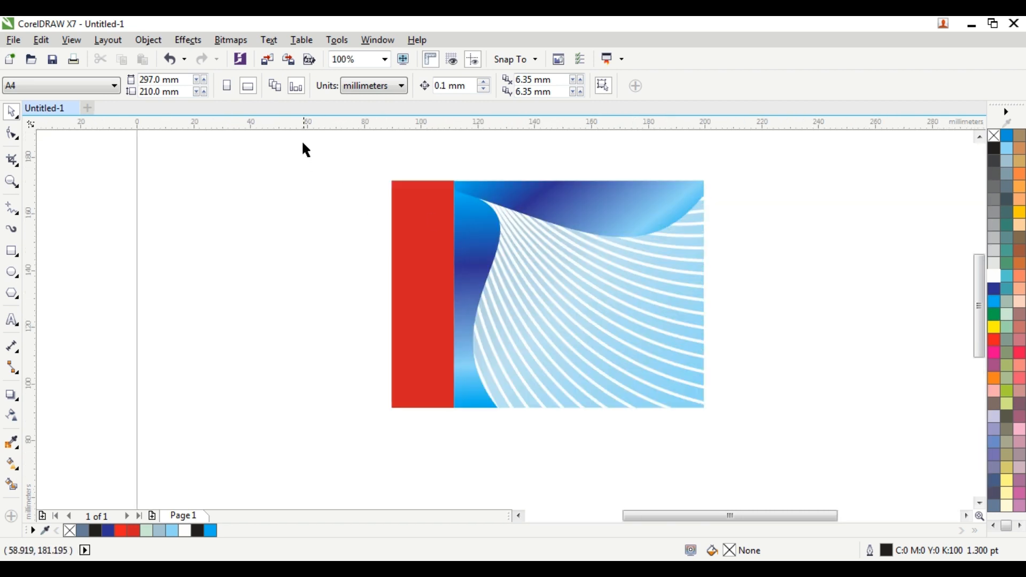
drag(303, 143, 806, 456)
right_click(599, 200)
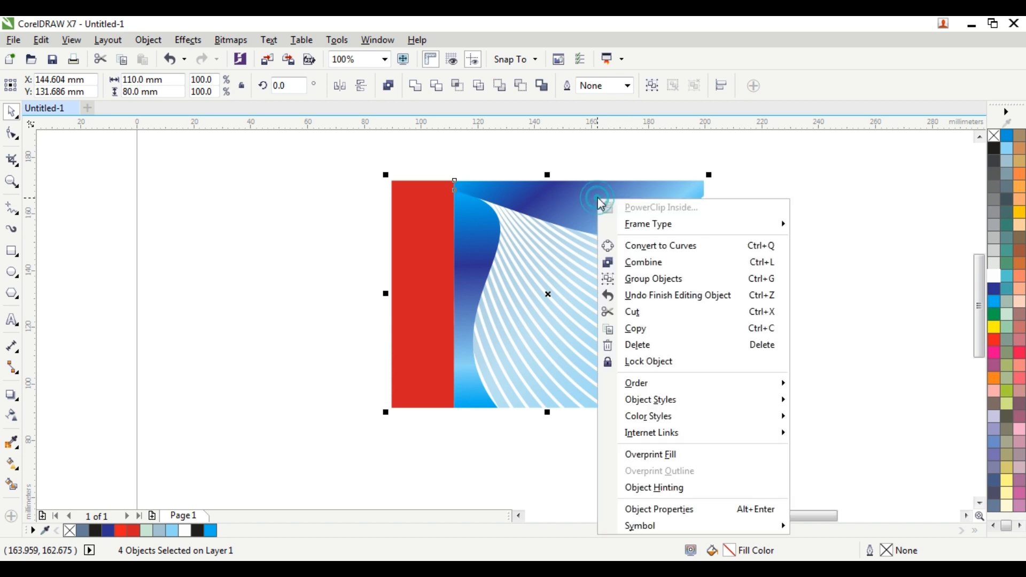
click(643, 279)
click(294, 297)
Draw a square about 11.6 mm wide outside the card beside the red strip and rotate it 45 degrees
scroll(549, 359, down, 1)
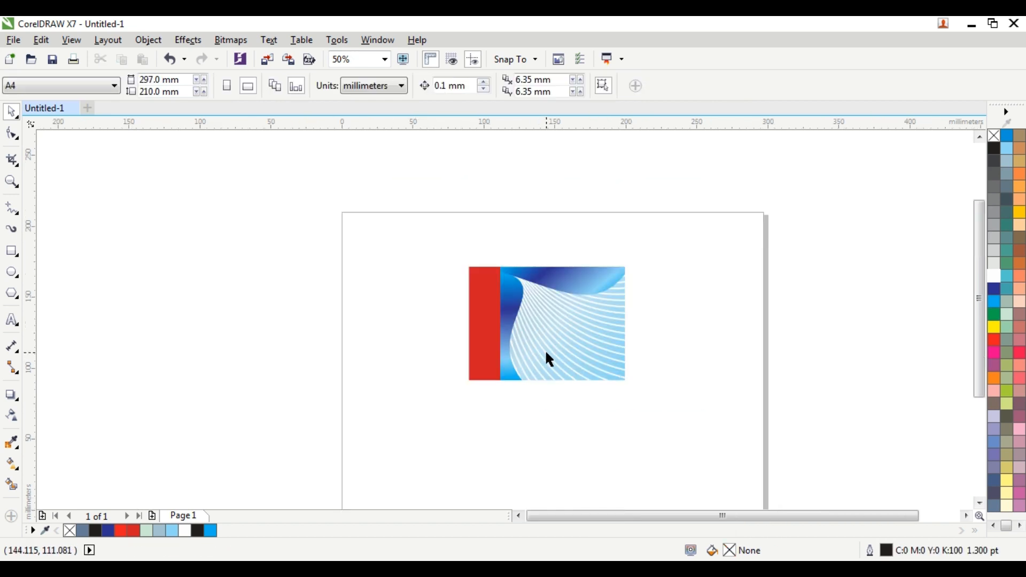
scroll(511, 359, up, 2)
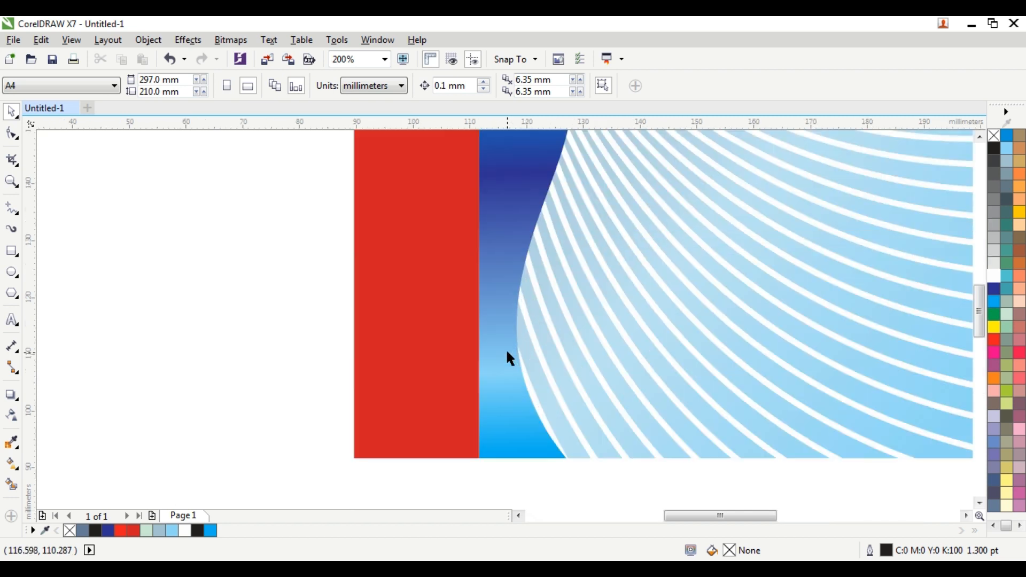
click(202, 273)
click(11, 251)
drag(176, 252, 244, 321)
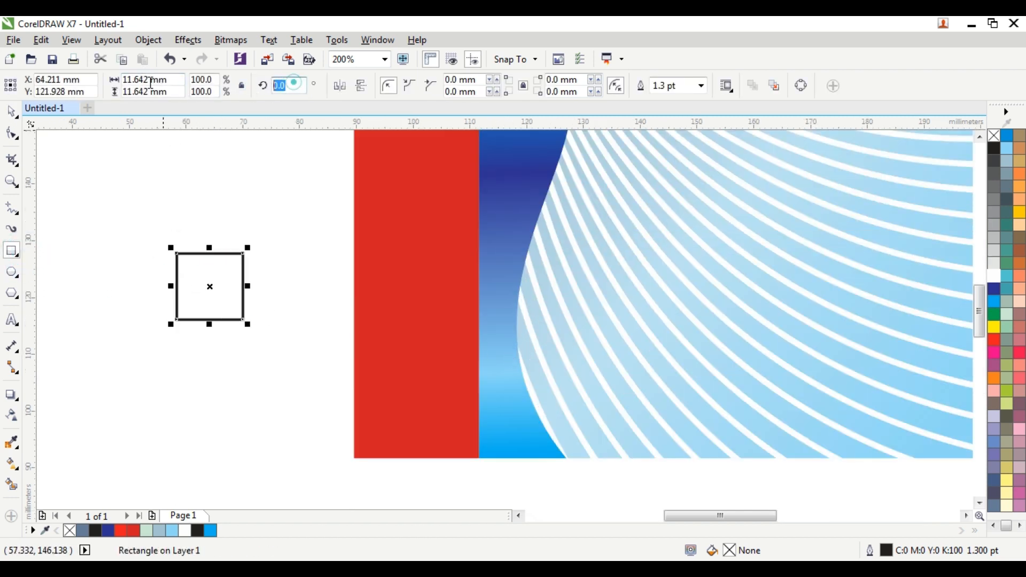
text(45)
key(Return)
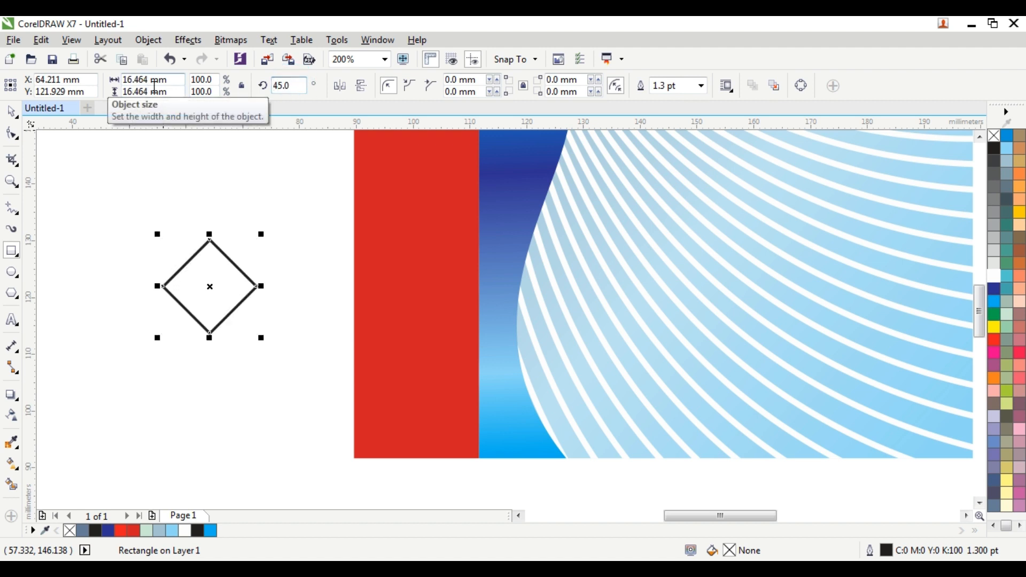
Convert the rotated square to curves and delete its top node to leave a downward-pointing triangle
click(12, 112)
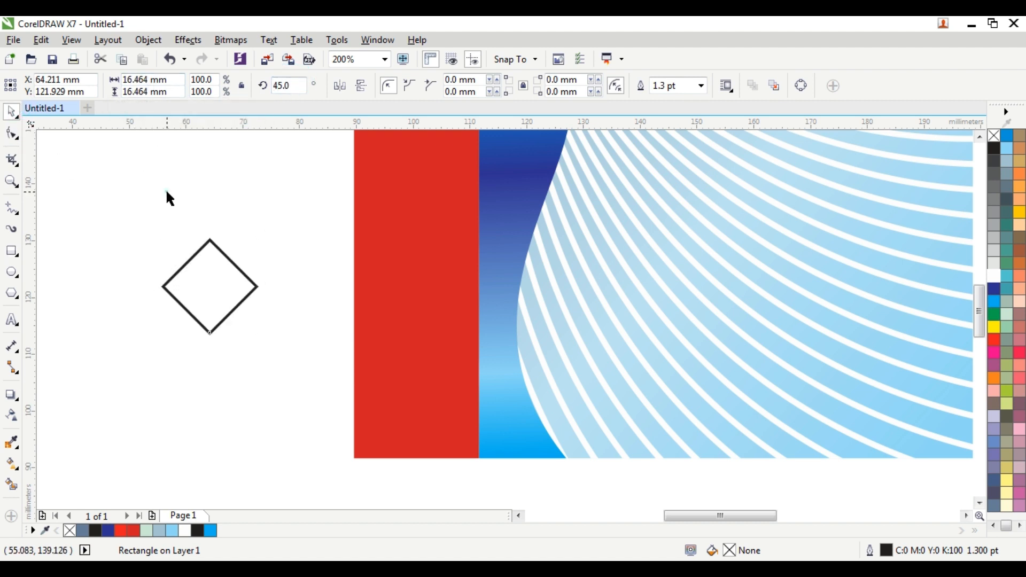
click(211, 243)
right_click(212, 243)
click(263, 218)
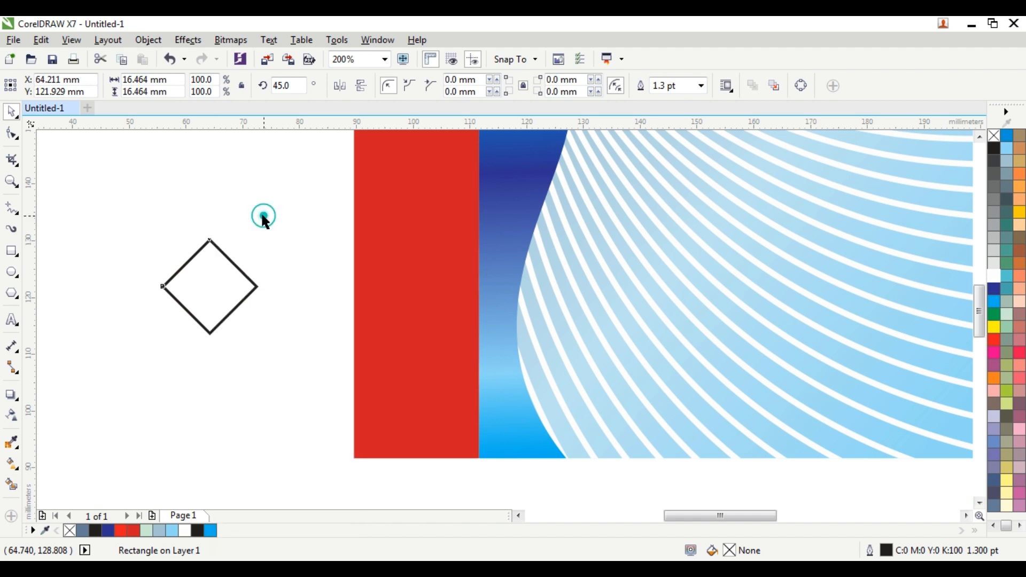
click(11, 135)
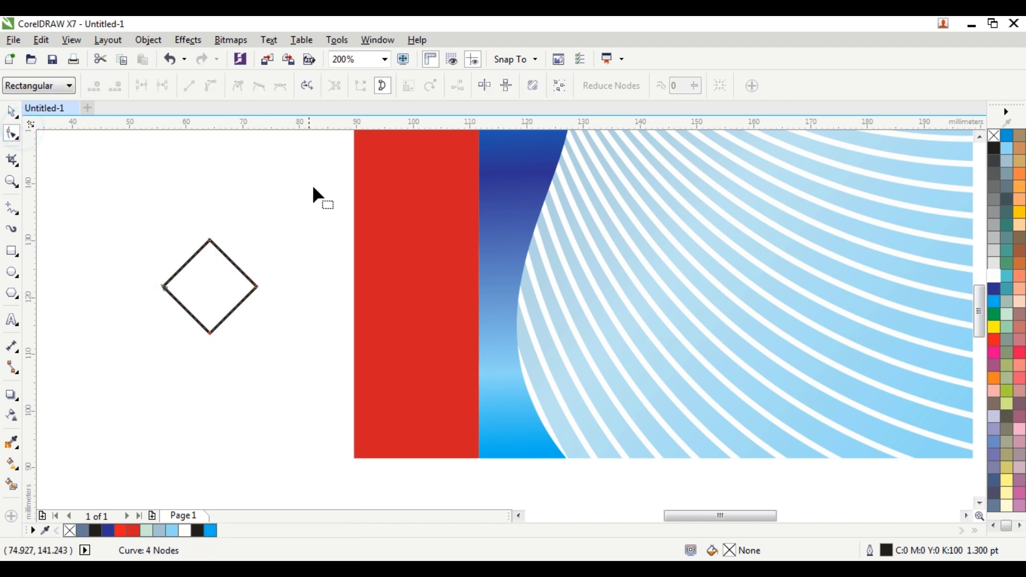
double_click(210, 238)
click(12, 111)
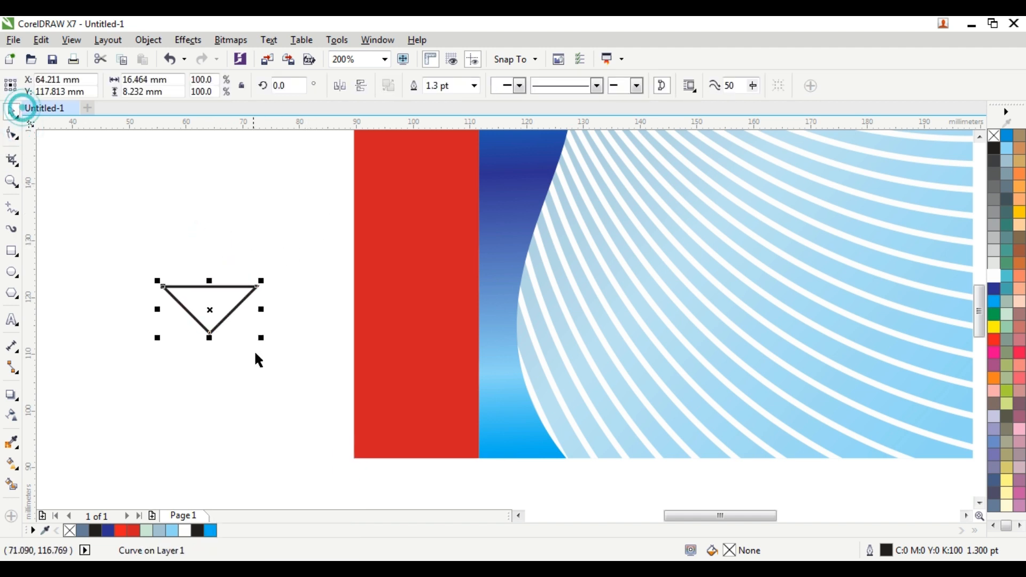
Stretch the triangle to about 23 × 13.9 mm and fill it with yellow (C0 M20 Y100 K0)
drag(261, 338, 299, 357)
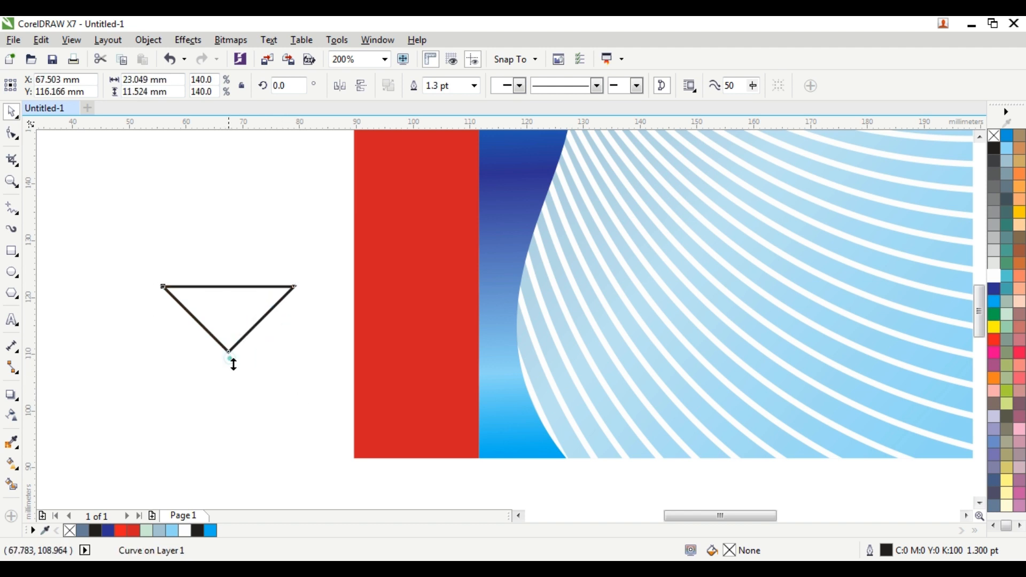
drag(233, 365, 233, 377)
click(1019, 213)
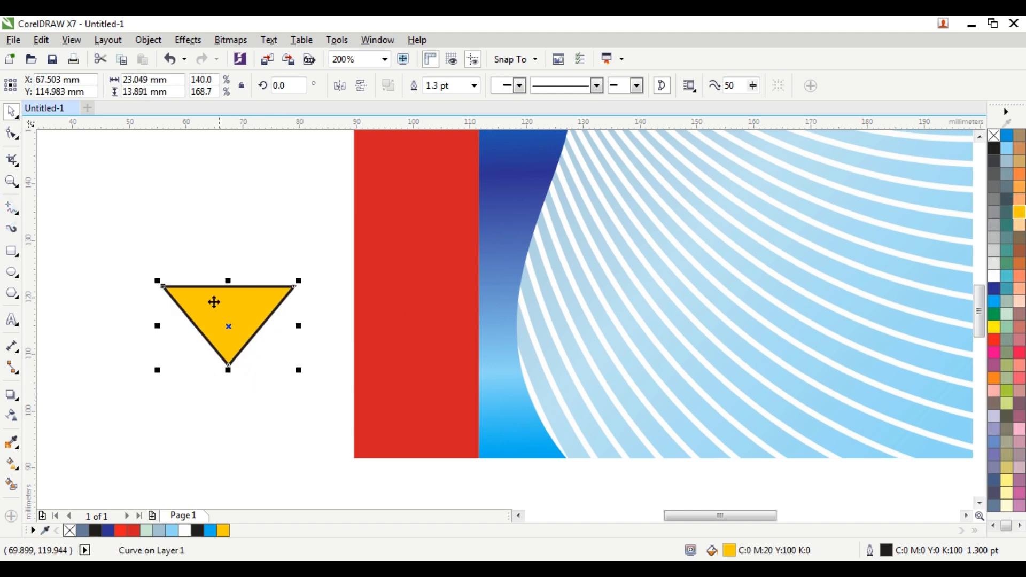
Place the yellow triangle on the lower part of the red strip and scale it down to about 16.9 × 10.2 mm
drag(212, 300, 443, 399)
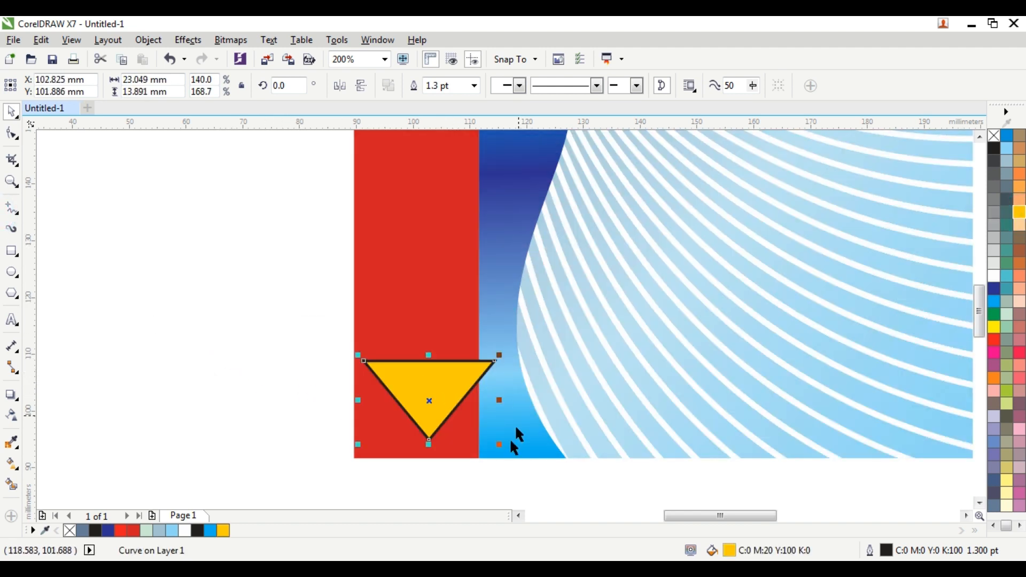
drag(500, 446, 470, 423)
drag(426, 391, 424, 371)
Set the triangle's outline colour to dark red, C0 M100 Y100 K70
scroll(425, 371, up, 1)
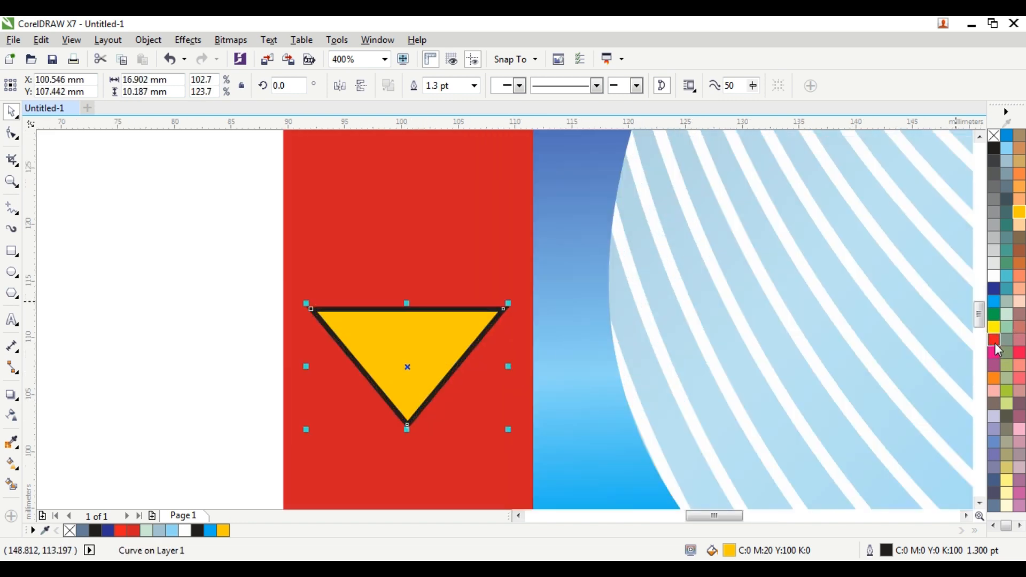
right_click(996, 344)
key(F12)
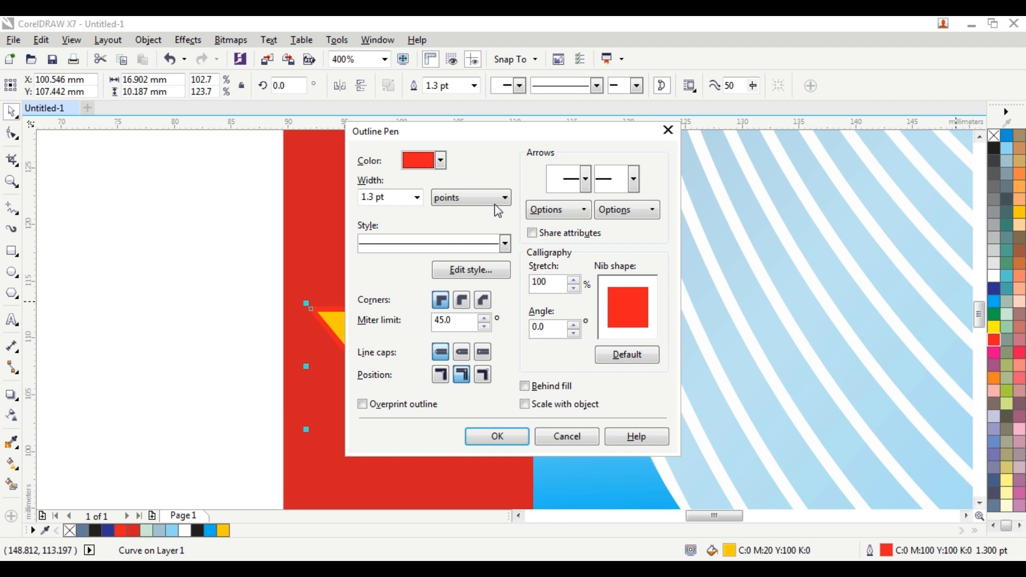
click(442, 160)
click(458, 275)
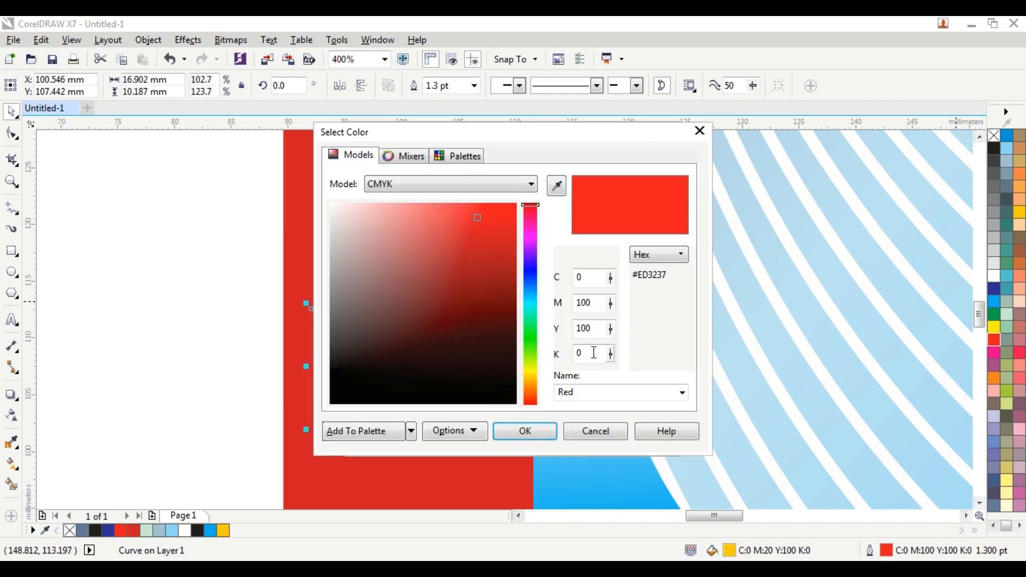
double_click(595, 353)
text(70)
key(Return)
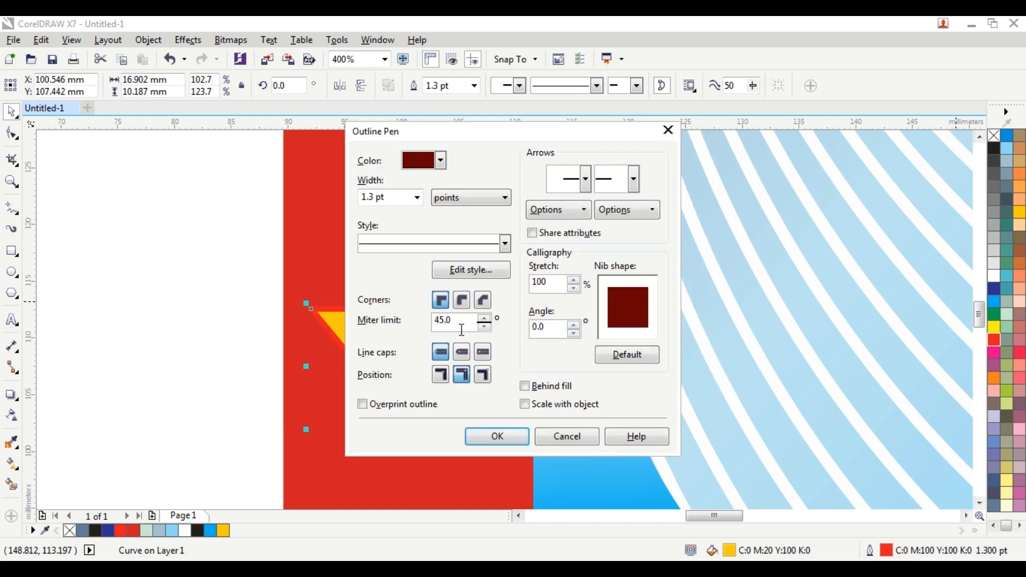
click(500, 444)
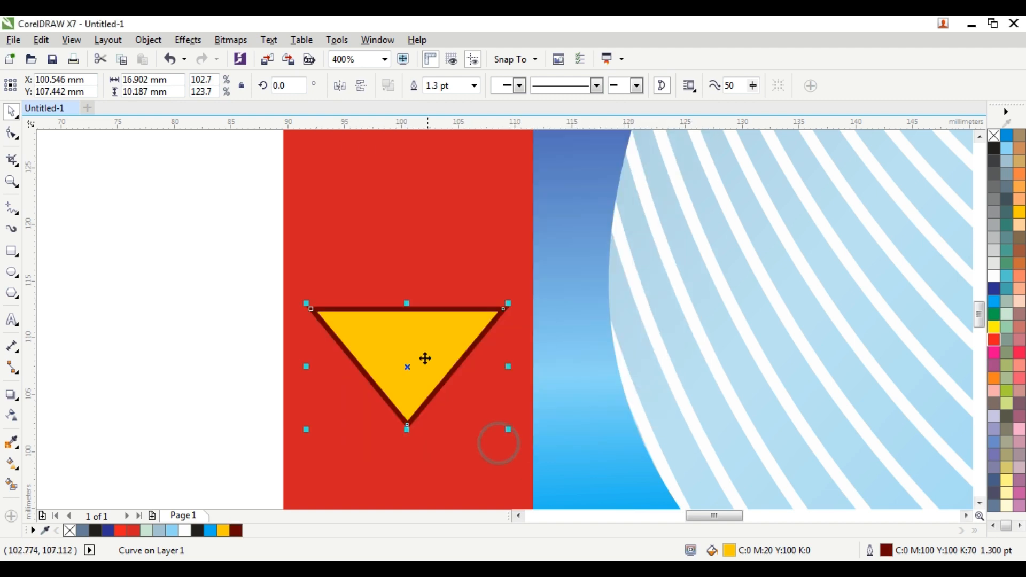
Lower the triangle on the red strip and enlarge it to about 19 × 11.5 mm
drag(424, 358, 417, 408)
drag(503, 348, 526, 331)
scroll(345, 441, down, 2)
scroll(337, 454, down, 2)
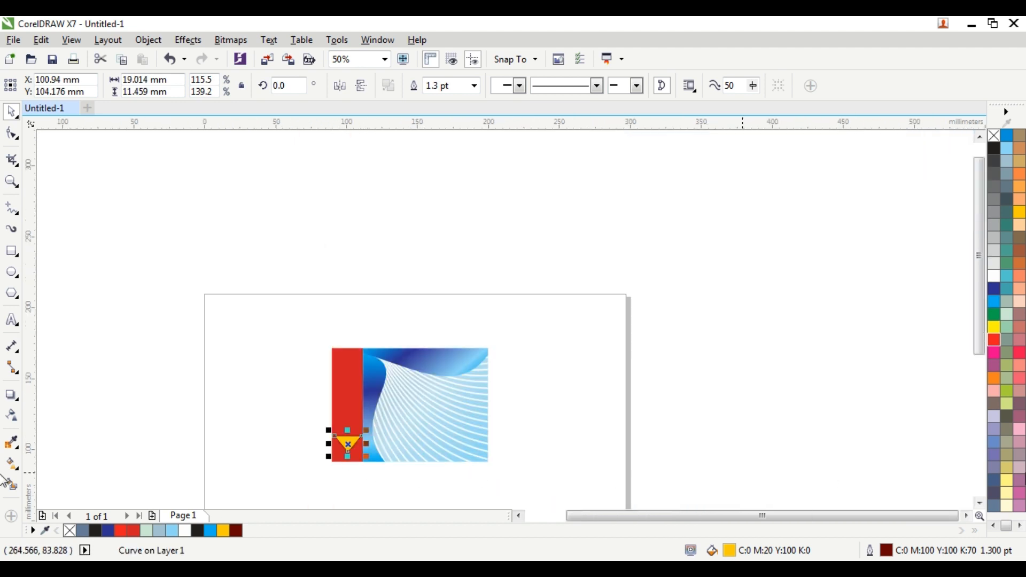
Enlarge the triangle to about 19.6 × 11.8 mm, shift it slightly up and left, and undo that shift
scroll(984, 503, down, 2)
scroll(309, 363, up, 1)
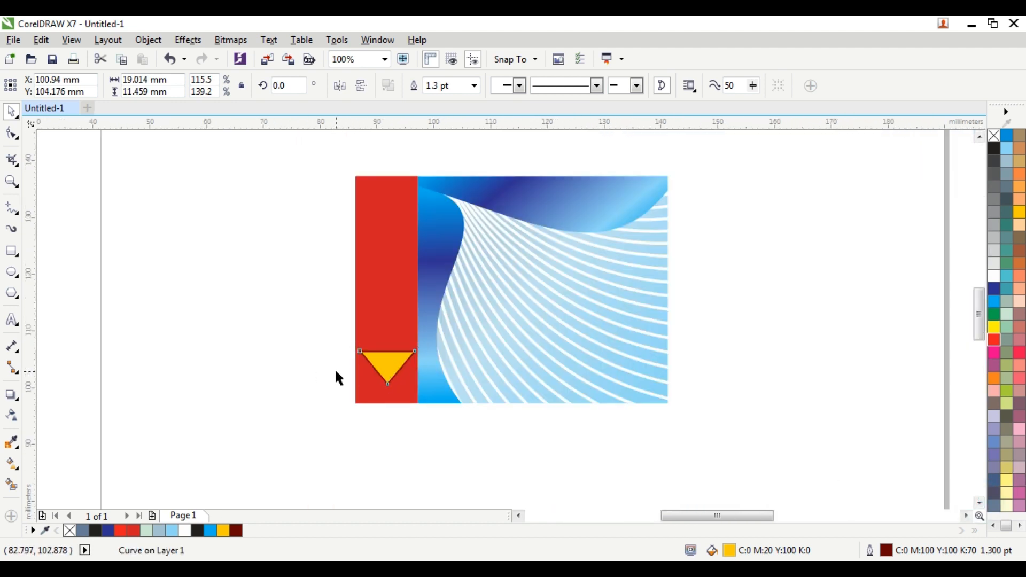
scroll(335, 367, up, 2)
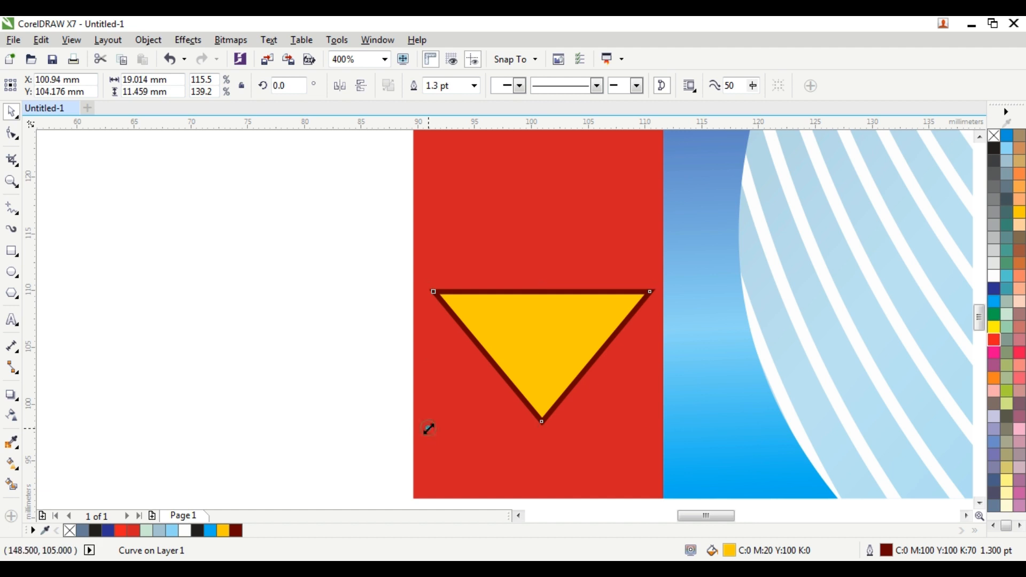
drag(429, 429, 420, 447)
drag(593, 357, 589, 353)
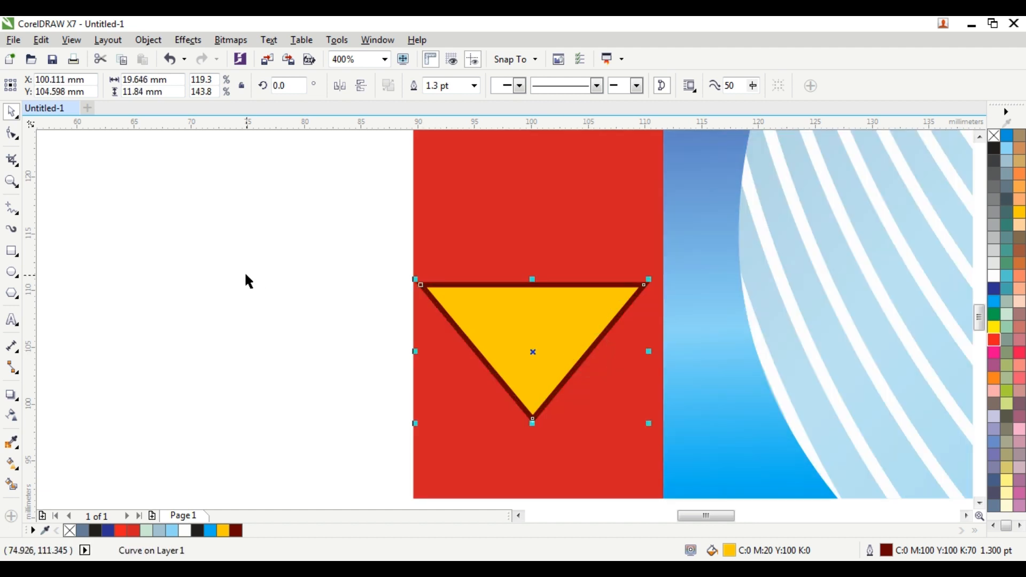
key(ctrl+z)
click(236, 267)
click(527, 323)
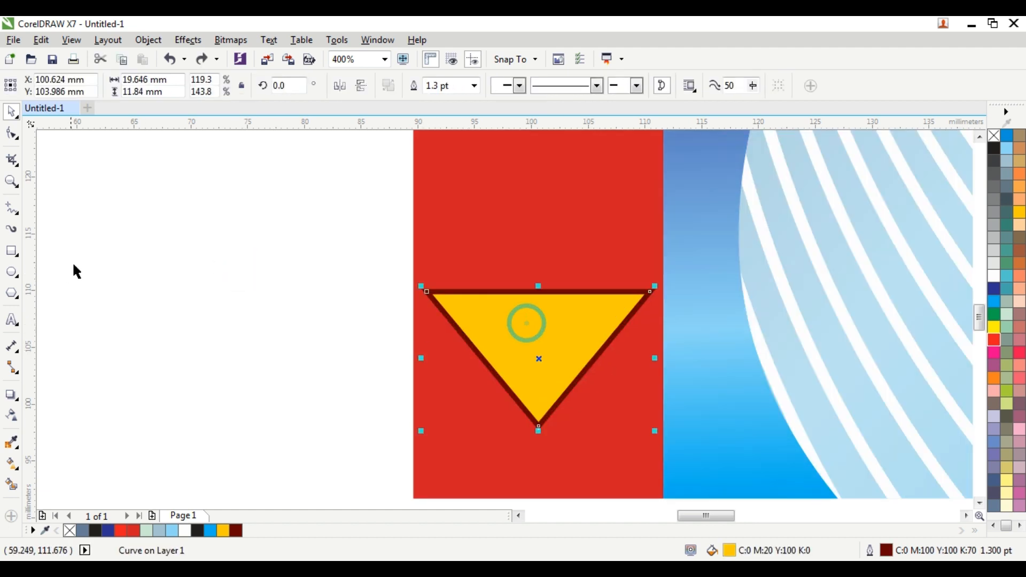
Draw a rectangle about 19.1 × 3.1 mm across the triangle's lower half, filled black with no outline
click(11, 251)
scroll(421, 386, up, 1)
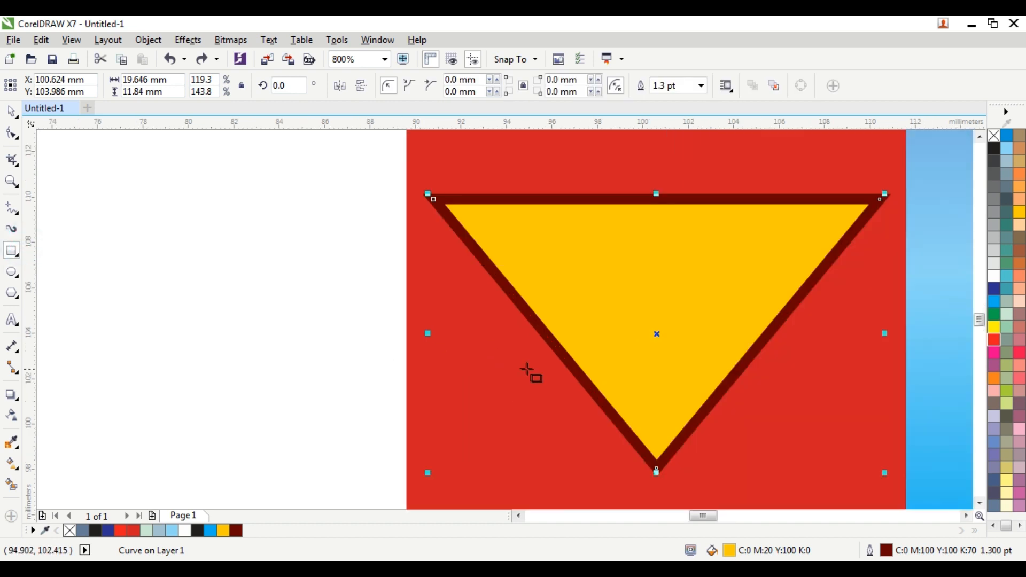
drag(454, 344, 892, 418)
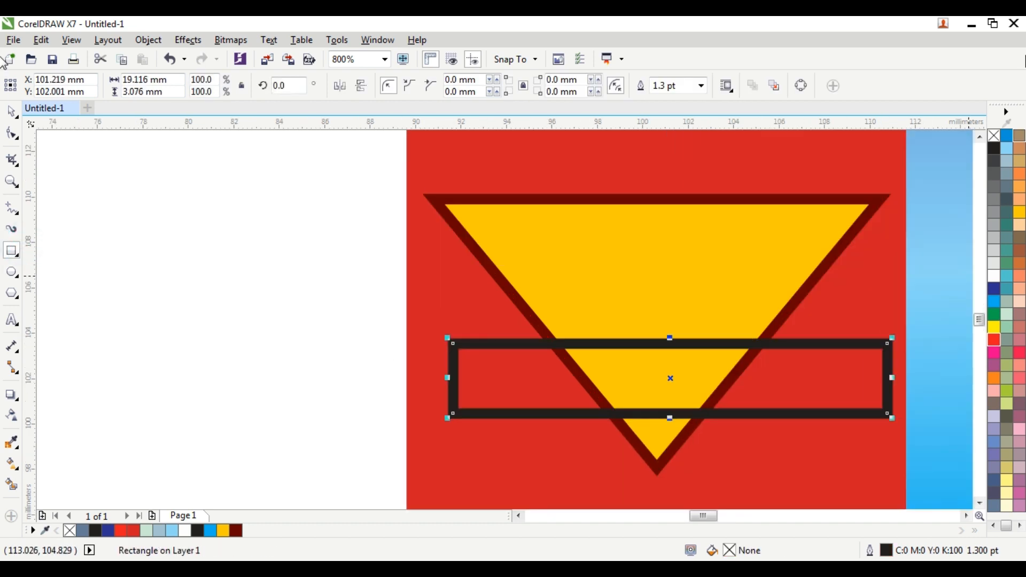
click(997, 152)
right_click(994, 136)
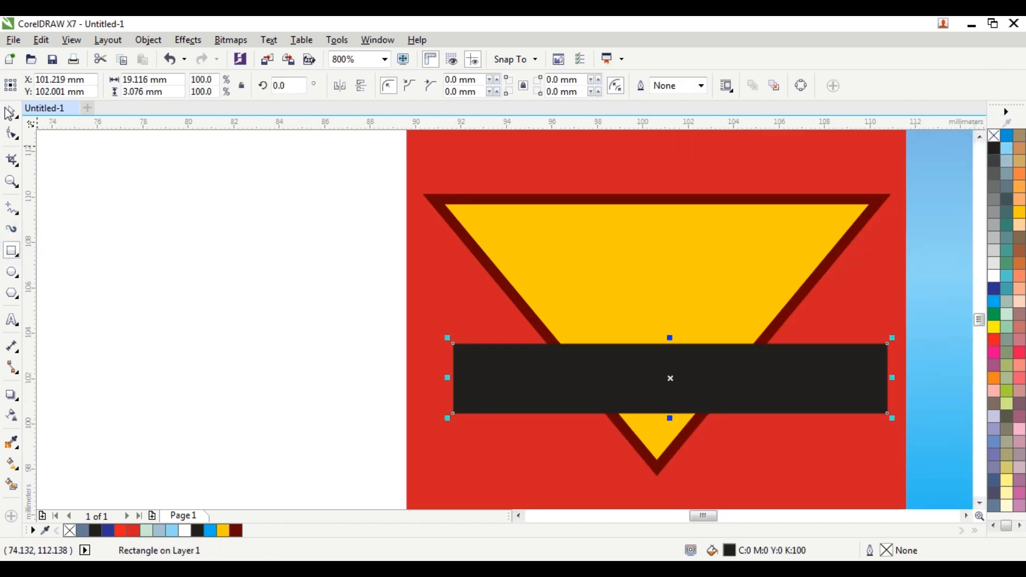
Raise the black bar slightly and centre it horizontally on the triangle
click(79, 201)
drag(636, 374, 635, 359)
shift+click(647, 290)
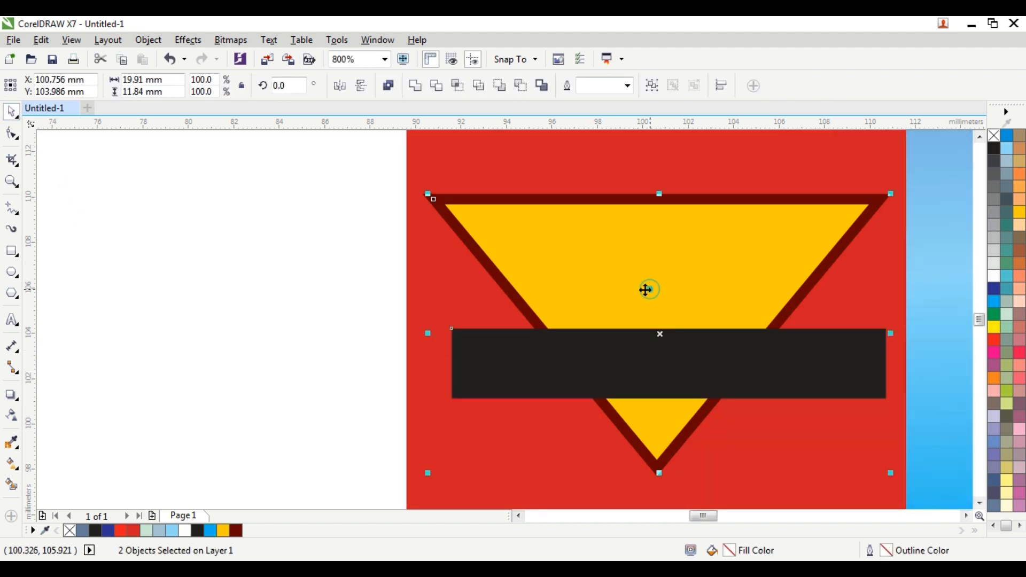
key(c)
click(228, 287)
Convert the black bar to curves and shift its upper-left node outward by about 1 mm
click(518, 370)
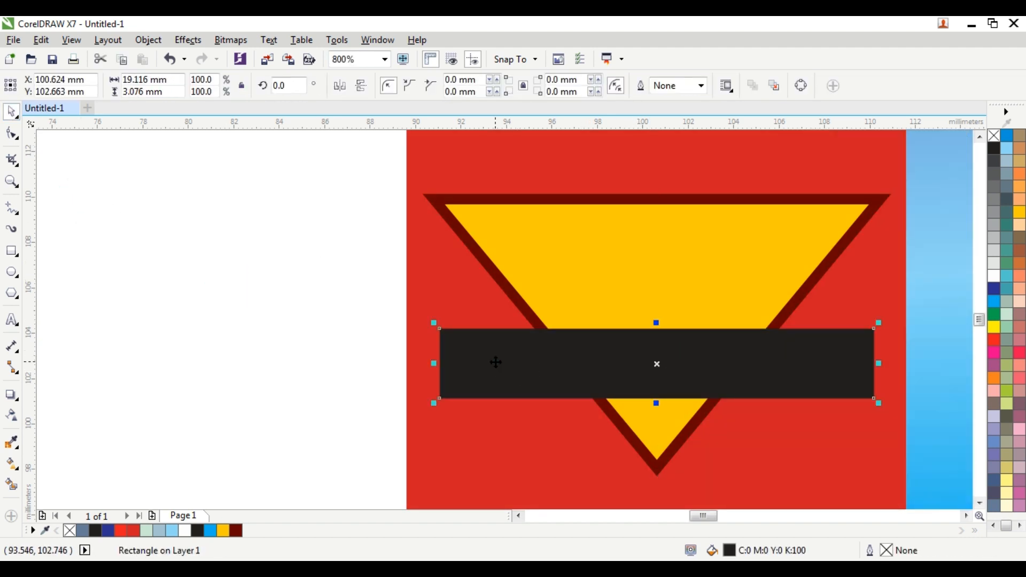
right_click(496, 363)
click(550, 217)
click(16, 134)
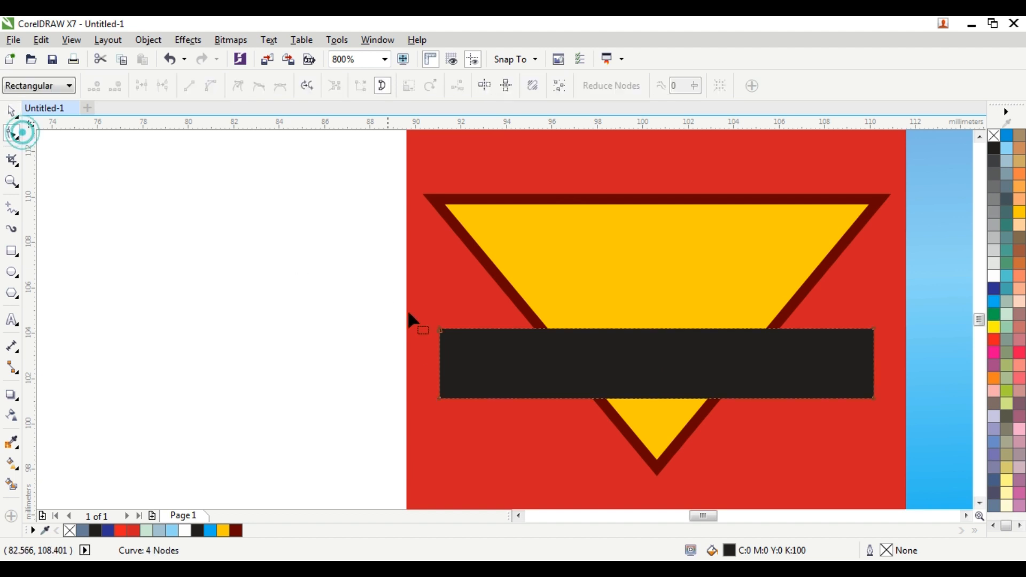
drag(393, 294, 485, 358)
key(Left)
key(Left)
key(Left)
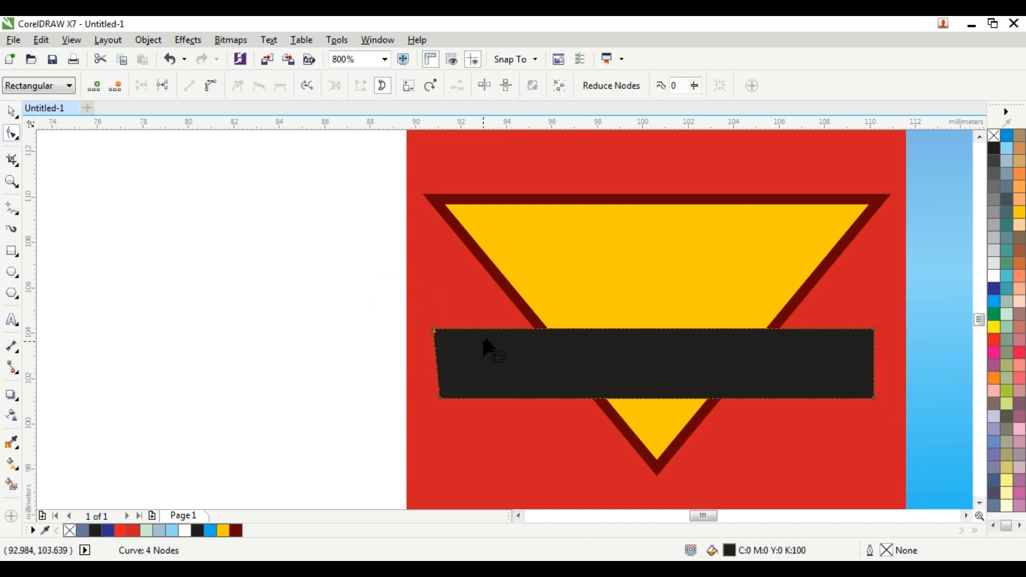
key(Left)
key(Left)
key(Left)
key(Left)
key(Left)
key(Left)
click(860, 314)
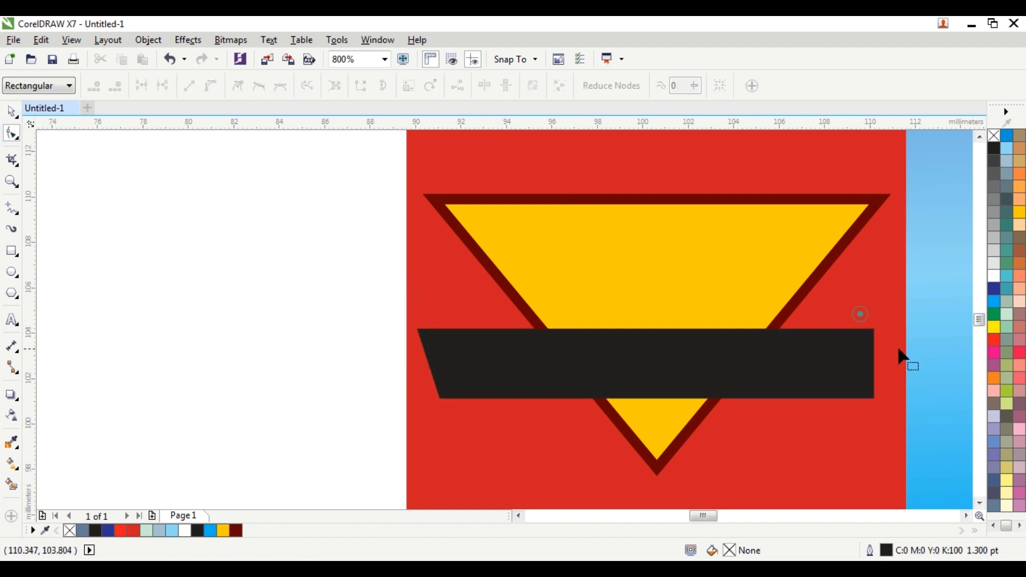
Shift the black bar's upper-right node outward by about 0.9 mm to slant that end too
click(875, 348)
drag(850, 302, 899, 363)
key(Right)
key(Right)
key(Right)
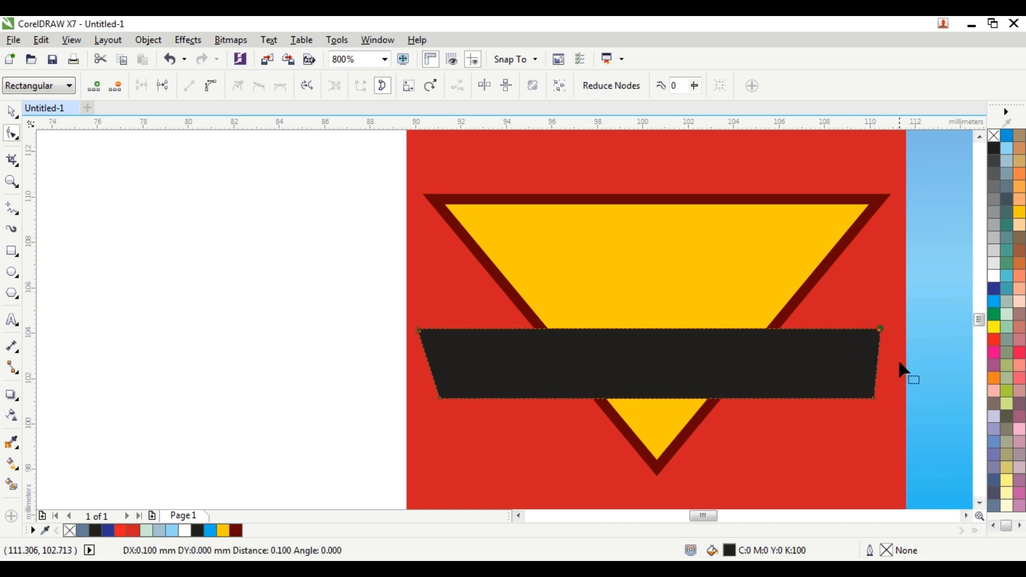
key(Right)
key(Right)
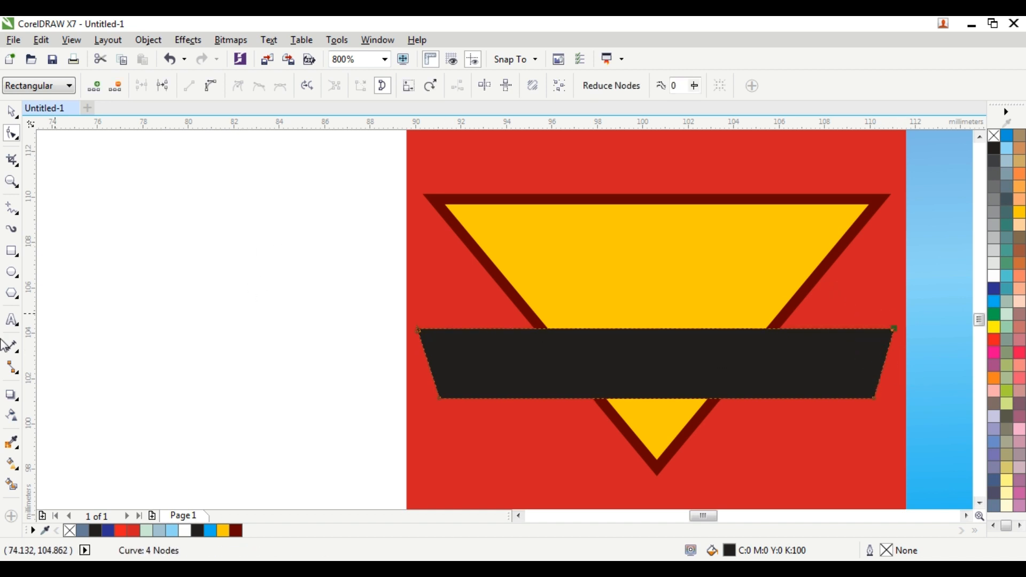
Add the text "2" in the upper part of the yellow triangle and set its font to Impact
click(11, 321)
click(643, 270)
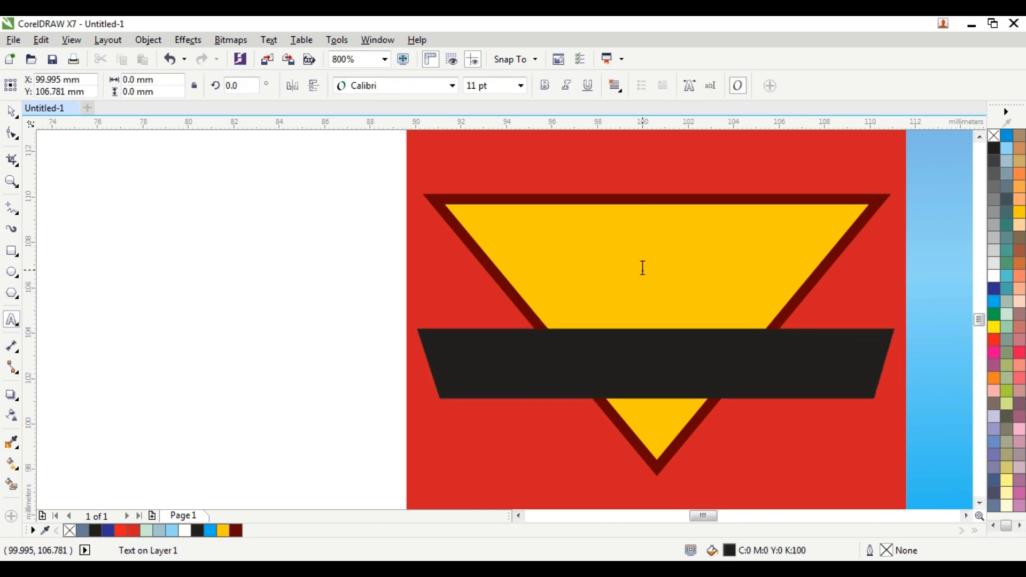
text(2)
click(9, 112)
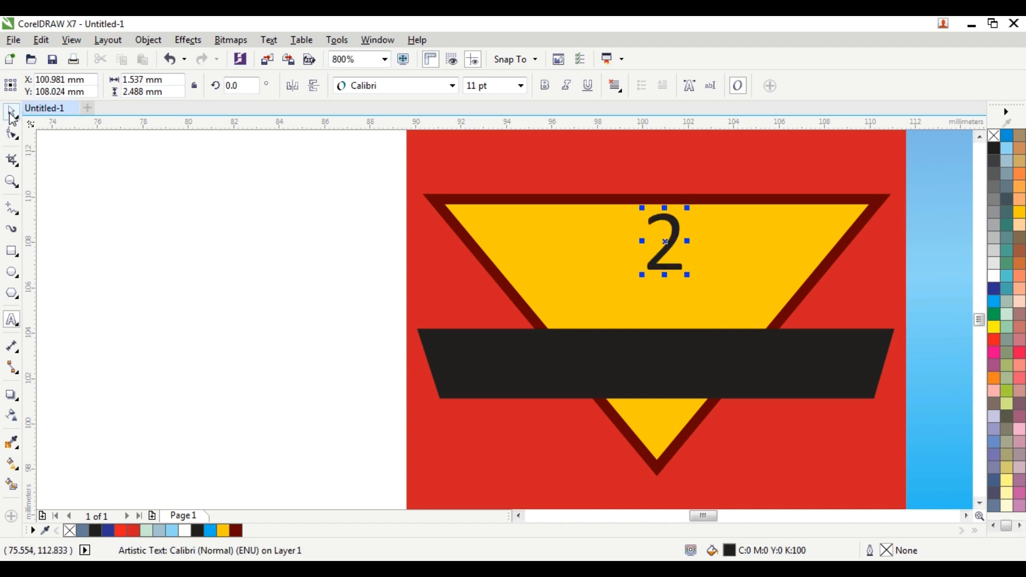
click(390, 86)
text(im)
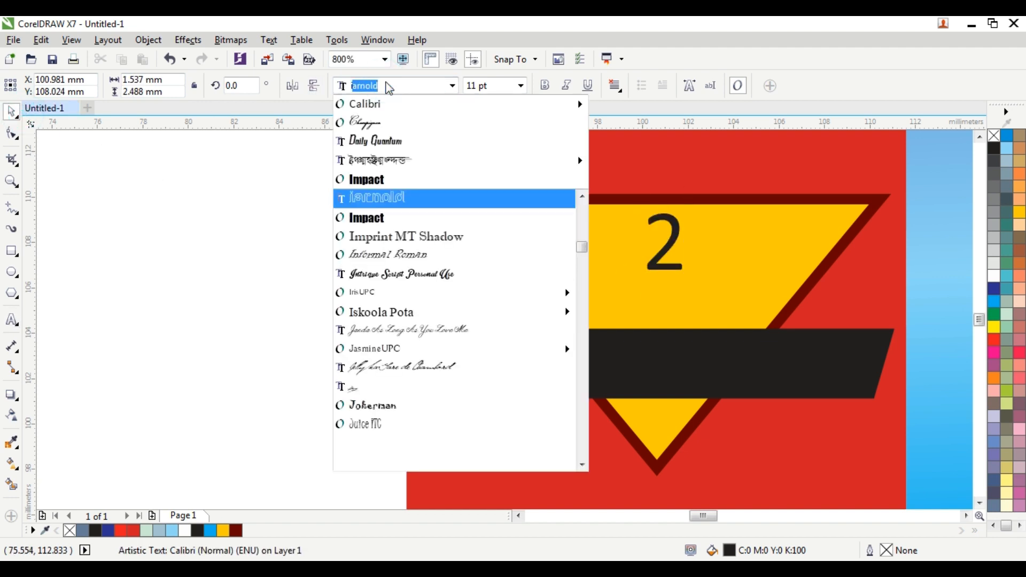
key(Return)
Fill the "2" with red (C0 M100 Y100 K0) and move it down to just above the black banner
scroll(390, 89, up, 1)
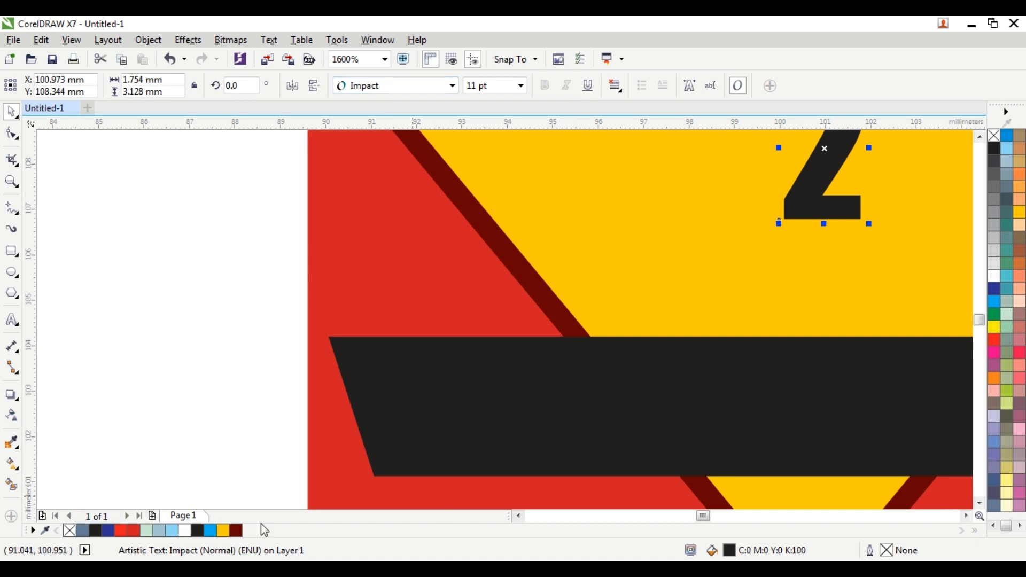
click(995, 327)
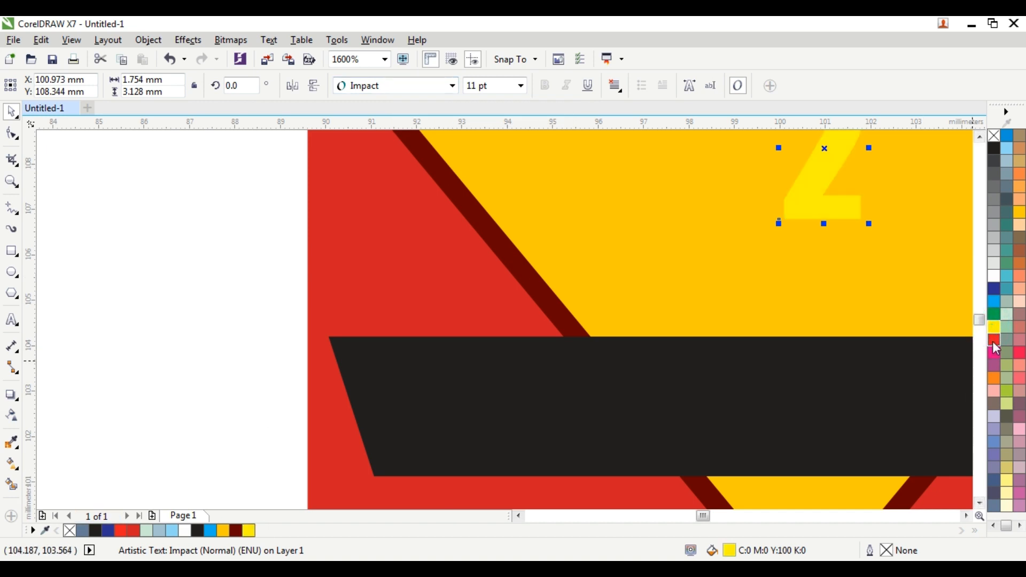
click(994, 340)
scroll(843, 342, down, 1)
drag(834, 262, 832, 292)
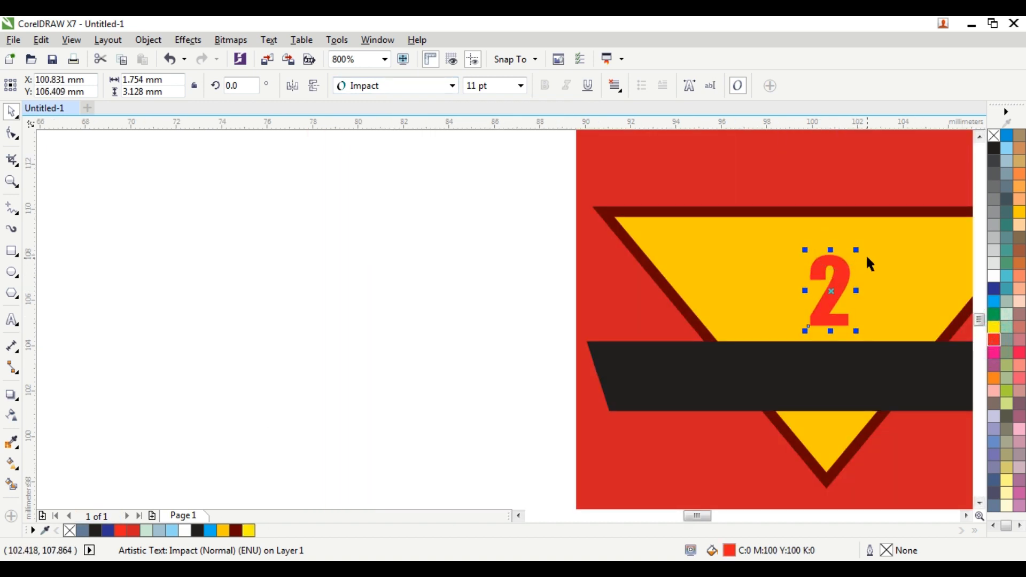
Enlarge the "2" to about 15.6 pt and stretch it noticeably wider
drag(856, 251, 900, 221)
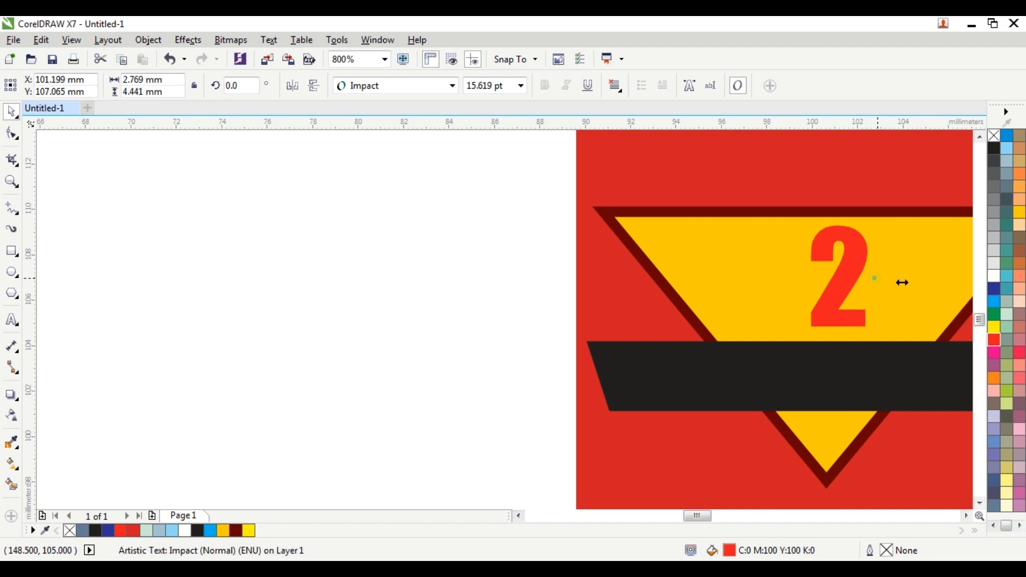
mouse_move(899, 282)
mouse_down()
mouse_move(920, 288)
mouse_move(909, 289)
mouse_up()
scroll(881, 326, down, 1)
click(565, 255)
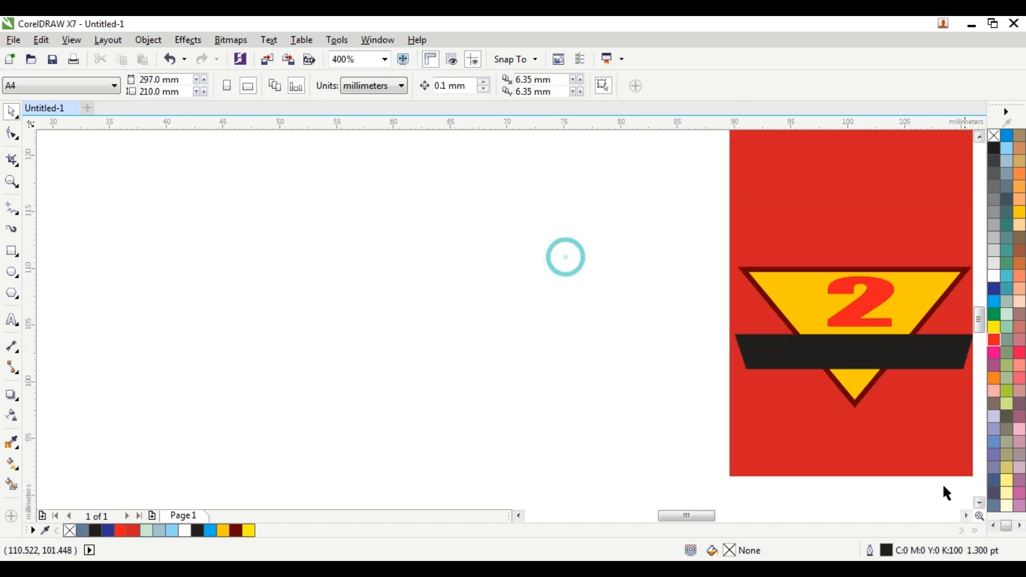
click(967, 516)
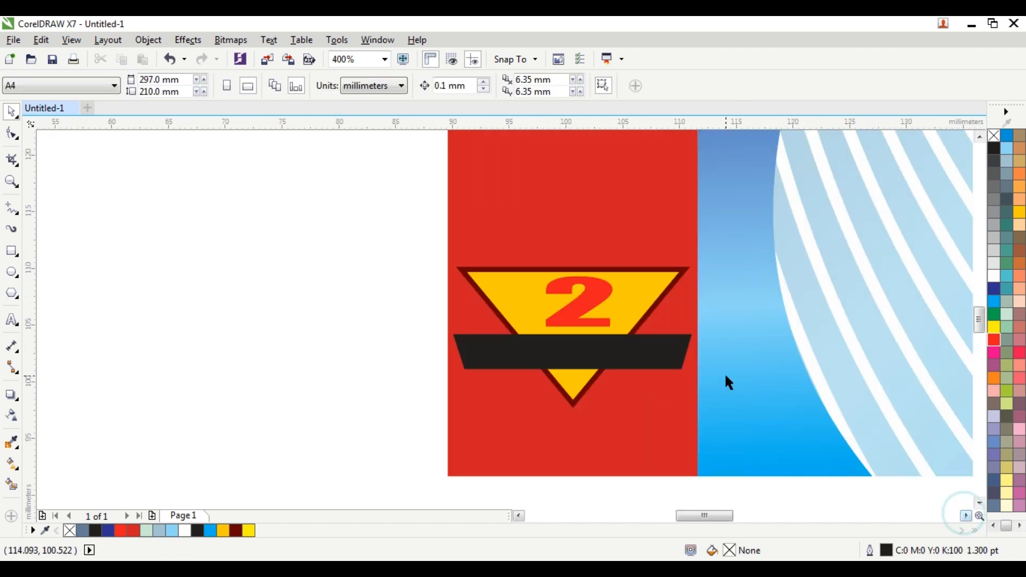
scroll(726, 351, up, 1)
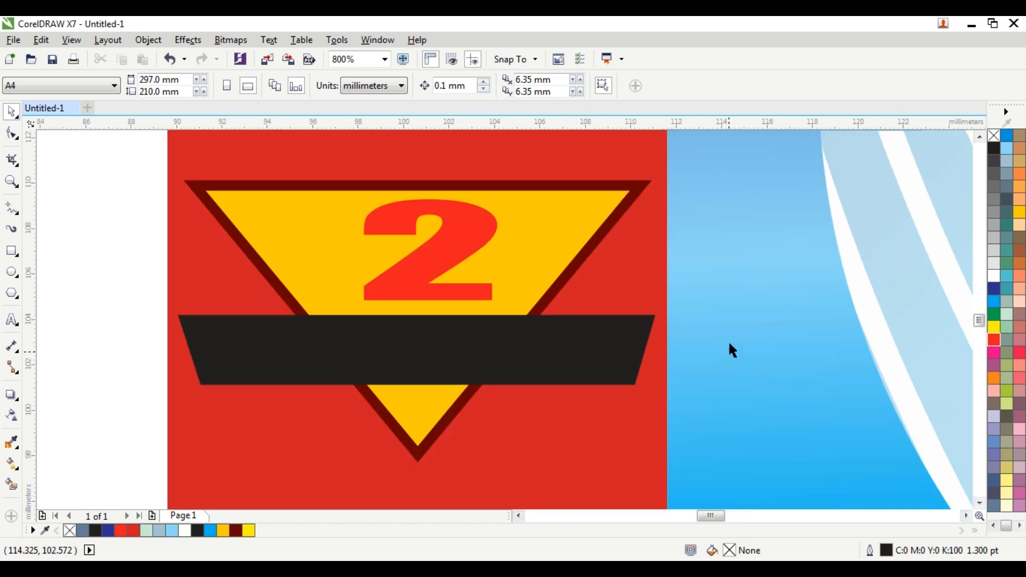
Narrow the "2" slightly and centre it horizontally on the yellow triangle
click(462, 238)
drag(502, 249, 498, 252)
shift+click(550, 233)
key(c)
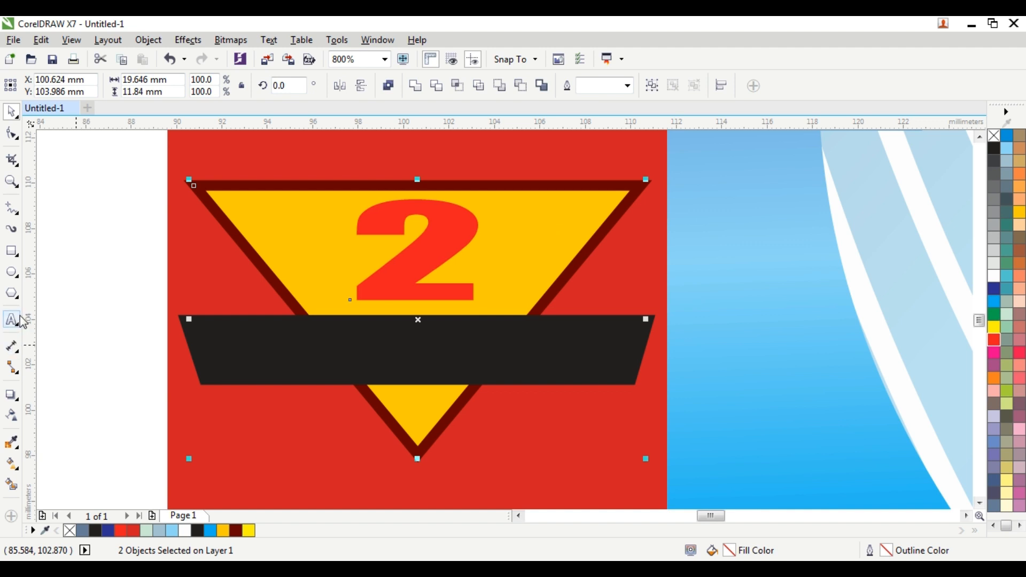
Add the text "YEAR GUARANTEE" over the black banner in white bold Calibri at 10 pt
click(20, 320)
click(239, 342)
click(497, 87)
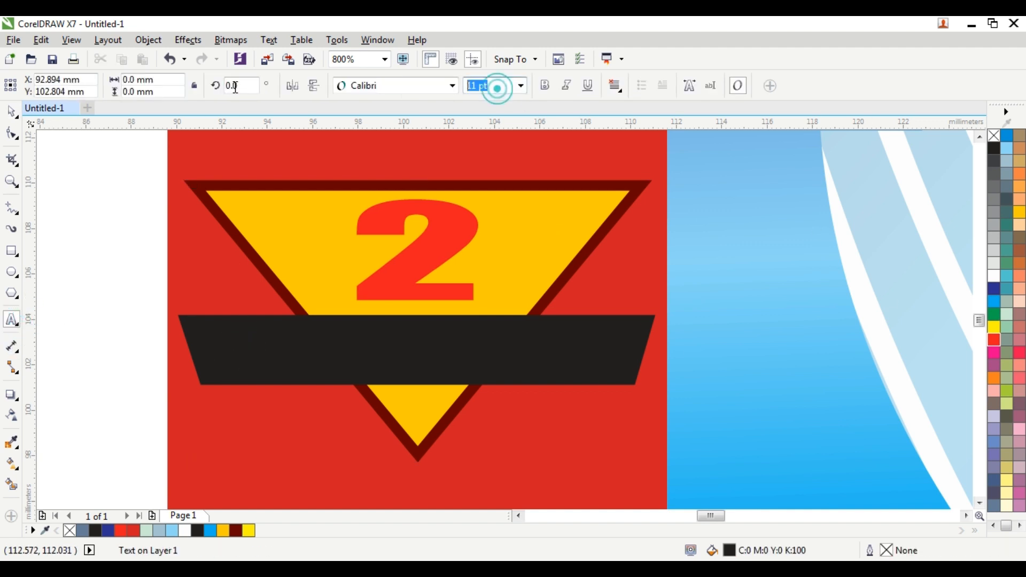
text(10)
key(Return)
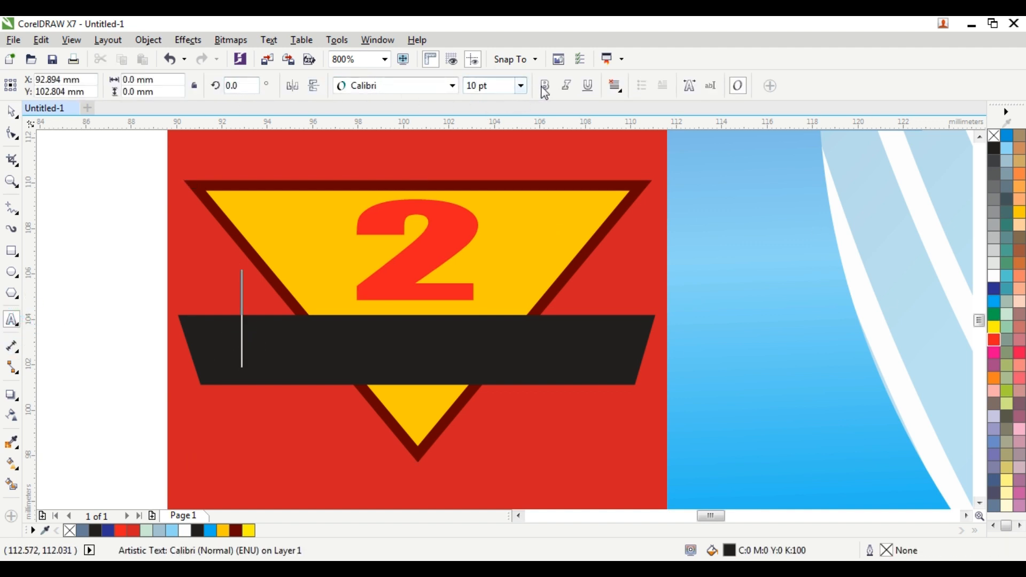
click(545, 86)
click(995, 276)
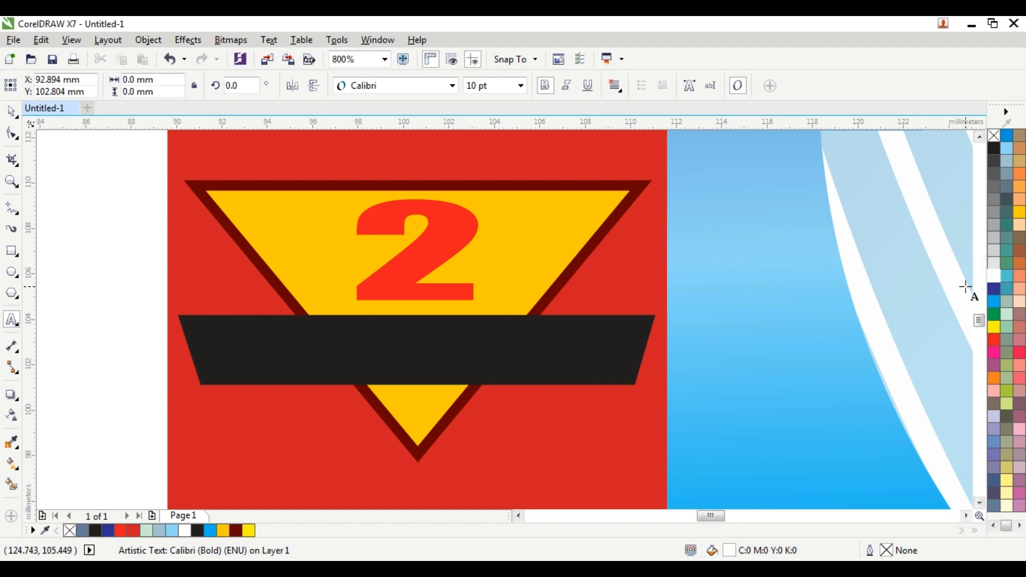
text(YEAR )
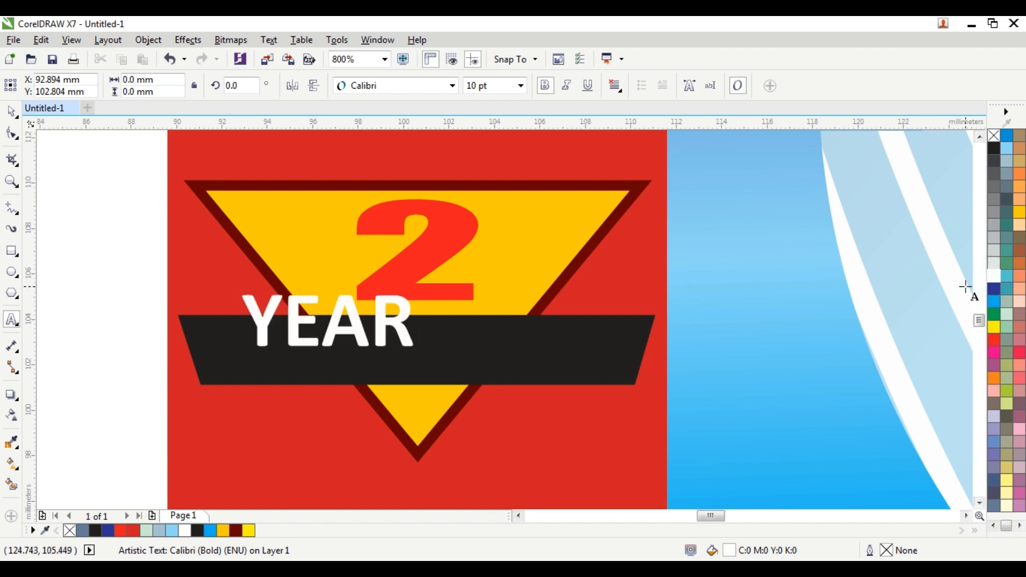
text(GUARANTEE)
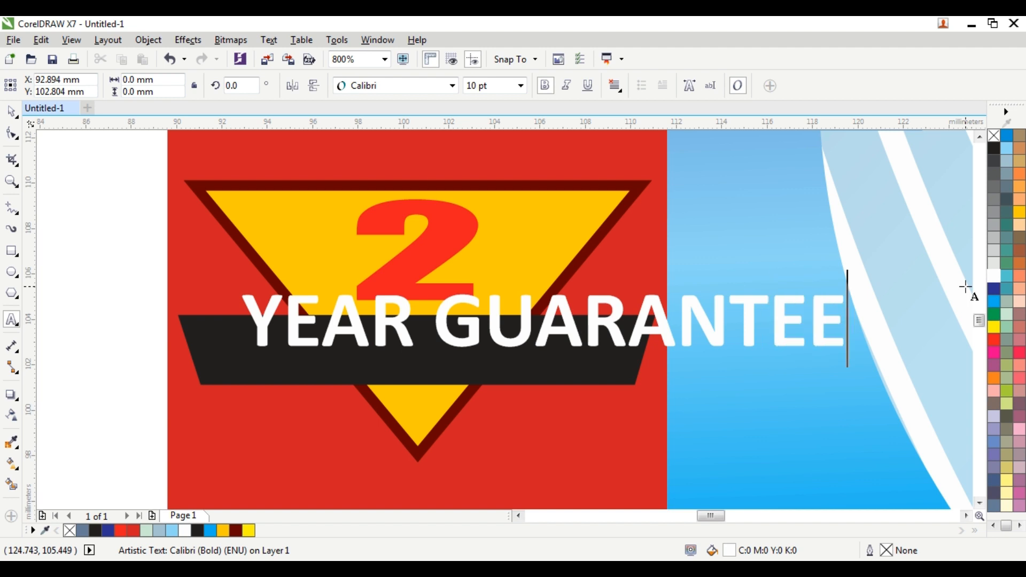
key(Escape)
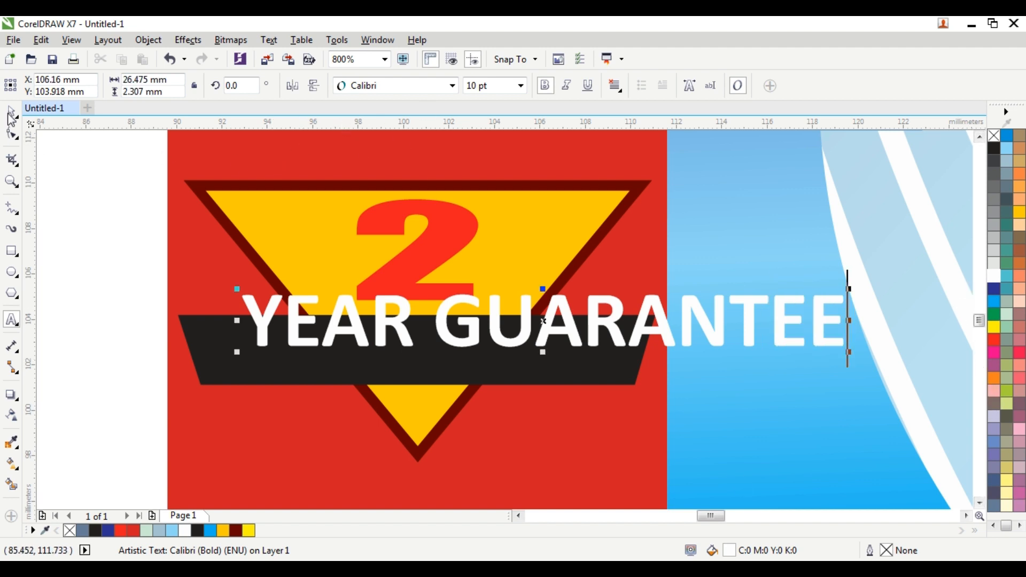
Move the "YEAR GUARANTEE" text onto the black banner and squeeze its width to fit inside
drag(372, 323, 335, 351)
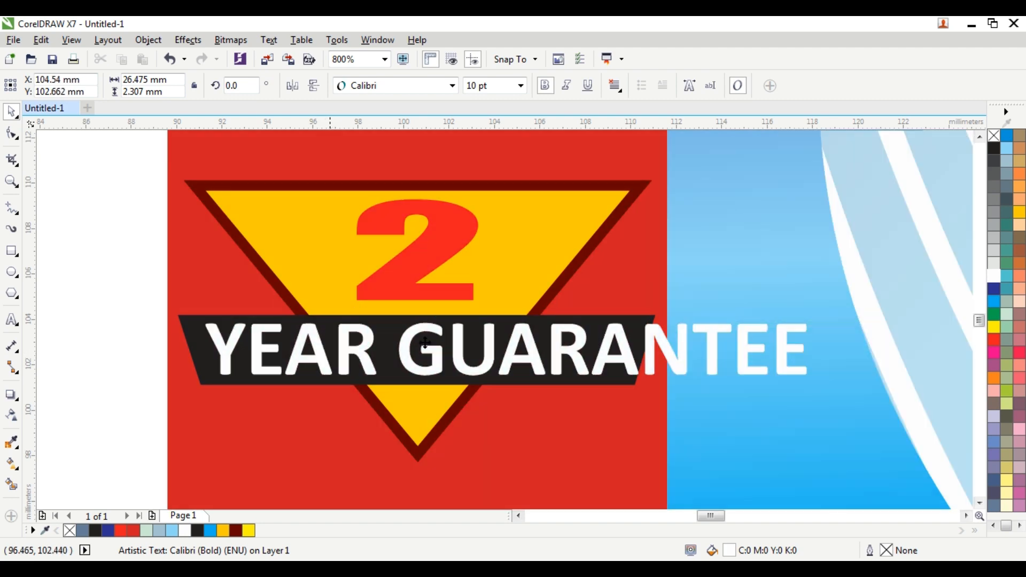
drag(801, 352, 630, 348)
drag(415, 383, 422, 388)
scroll(423, 388, down, 3)
click(149, 323)
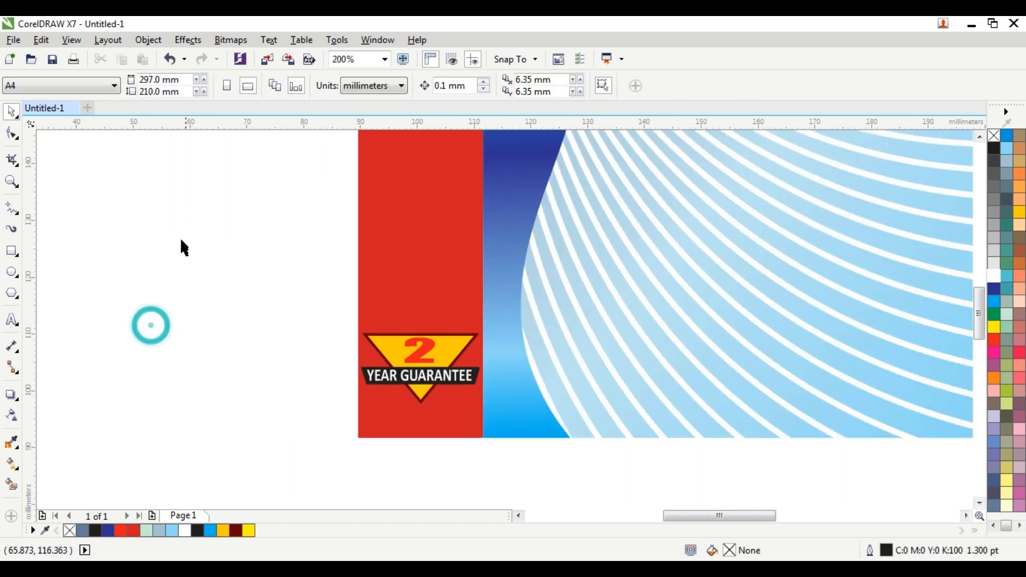
Group the triangle, banner and both texts of the badge, and raise the group slightly on the red strip
drag(180, 239, 568, 449)
key(ctrl+g)
drag(420, 328, 426, 310)
Narrow the badge group about its centre to about 19.5 mm wide so it clears the red strip's edges
scroll(385, 350, up, 1)
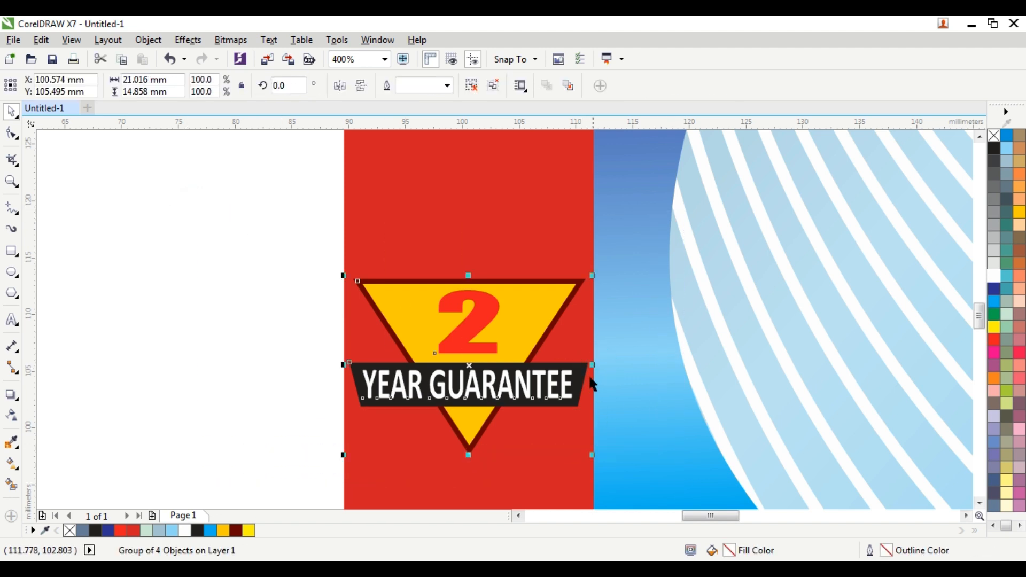
drag(595, 365, 582, 365)
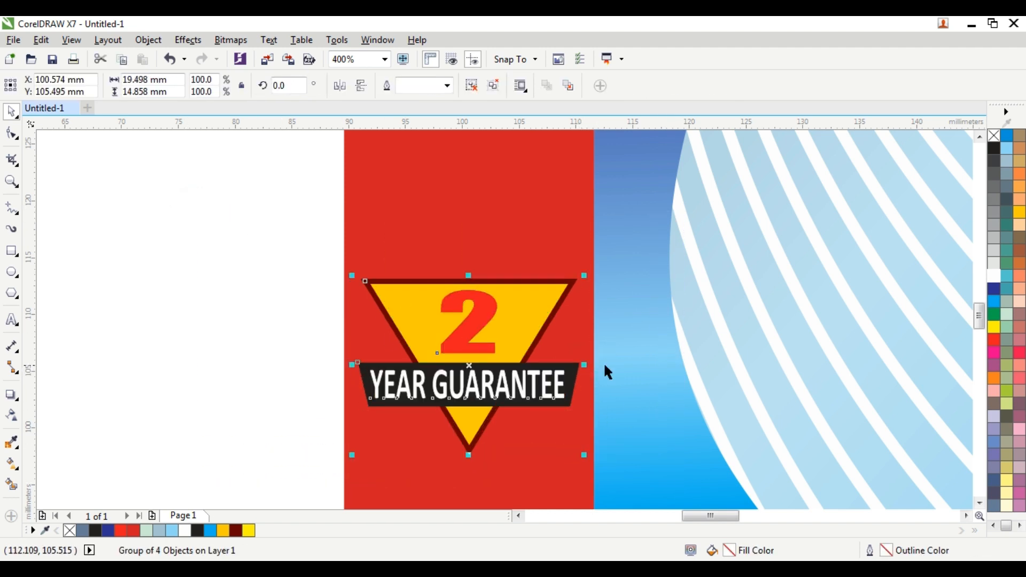
click(241, 270)
scroll(240, 270, down, 2)
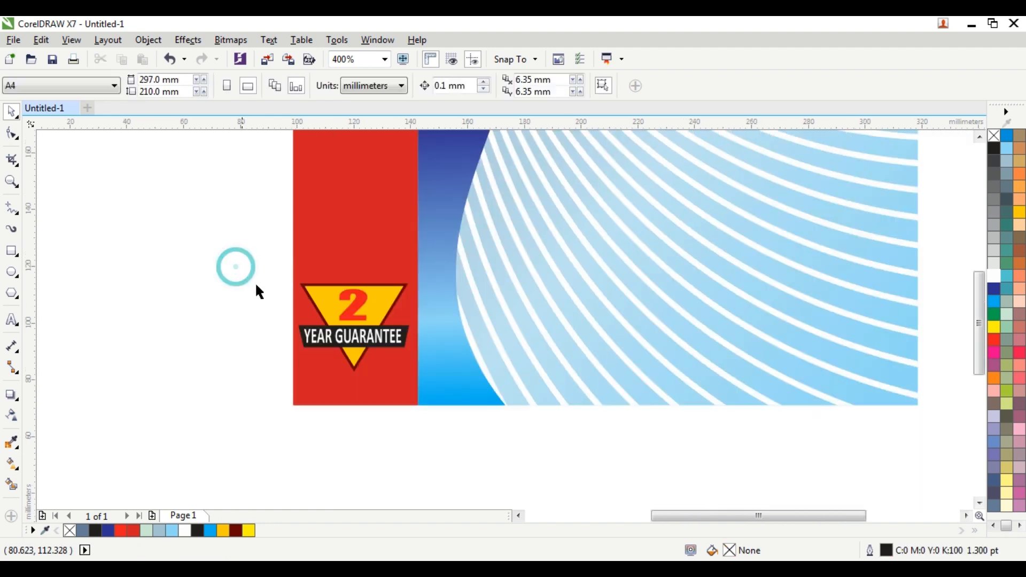
scroll(579, 239, down, 1)
scroll(545, 231, up, 1)
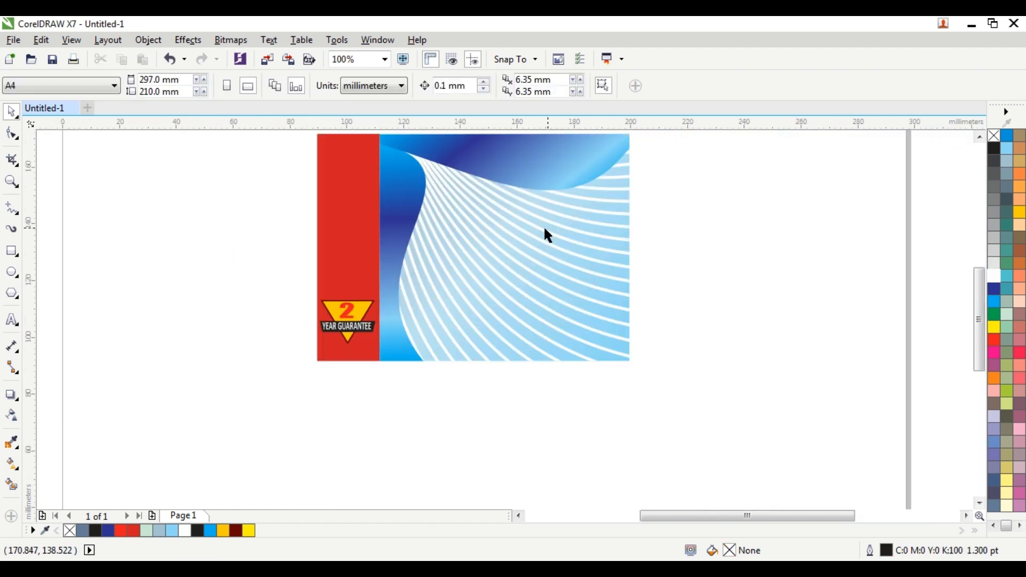
scroll(531, 236, up, 1)
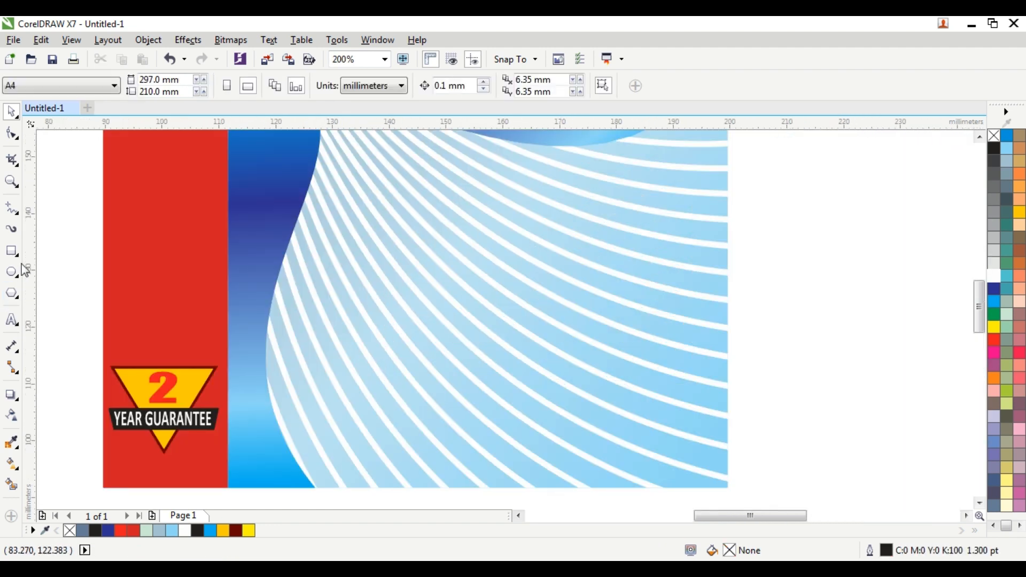
Draw a square of about 30.2 × 30.2 mm below the card and rotate it 45 degrees
click(12, 252)
scroll(561, 365, down, 2)
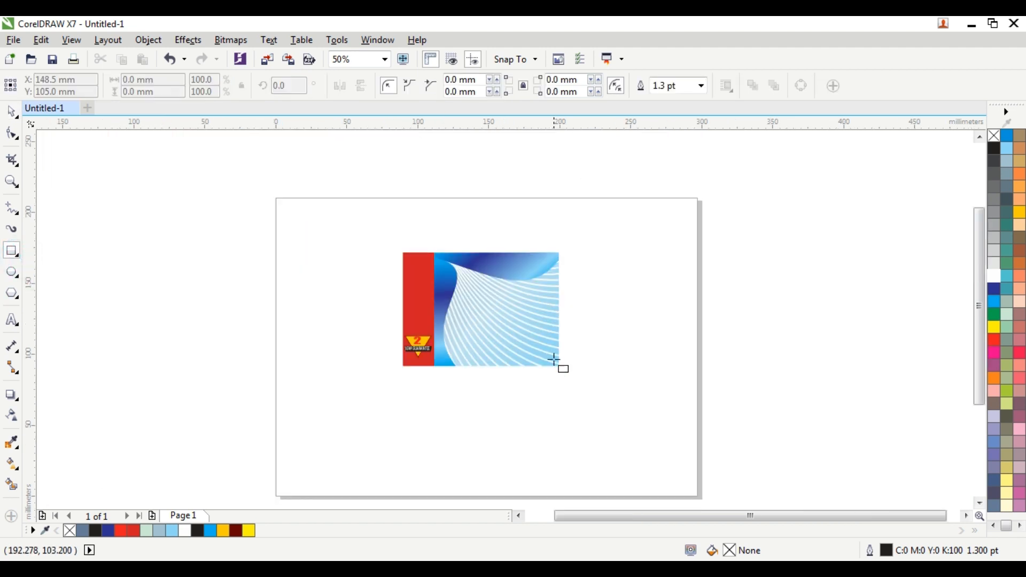
scroll(531, 381, up, 1)
drag(370, 384, 481, 465)
key(ctrl+z)
drag(360, 390, 454, 467)
scroll(442, 450, up, 1)
click(293, 85)
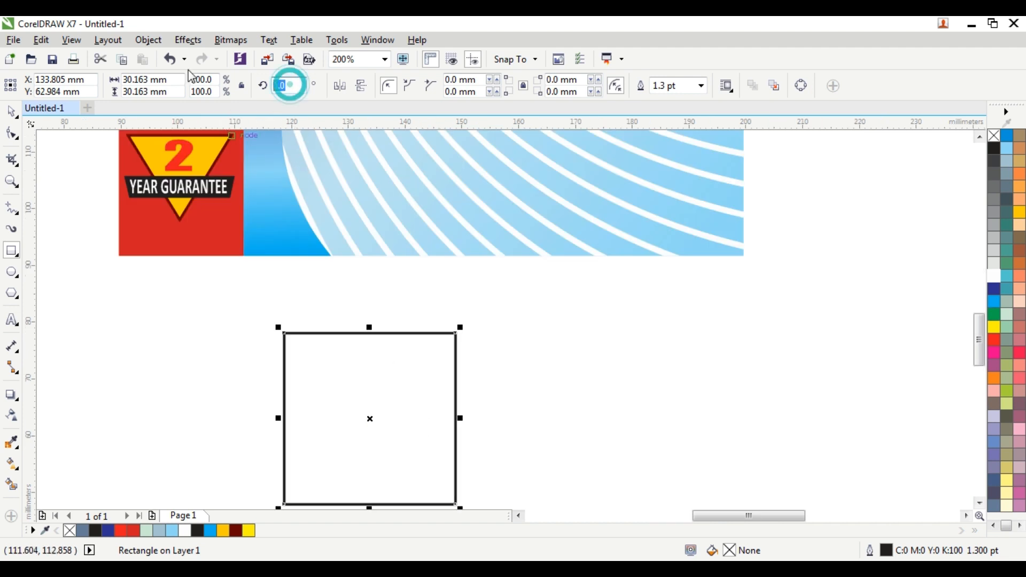
key(Return)
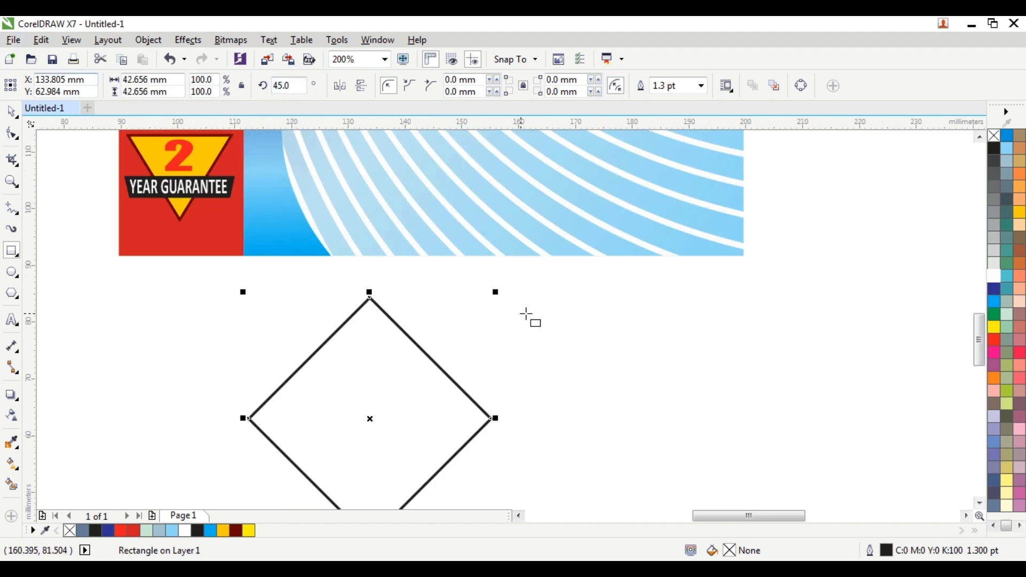
Enlarge the diamond and stretch it horizontally to about 74.3 × 58.9 mm
scroll(527, 316, down, 1)
click(11, 113)
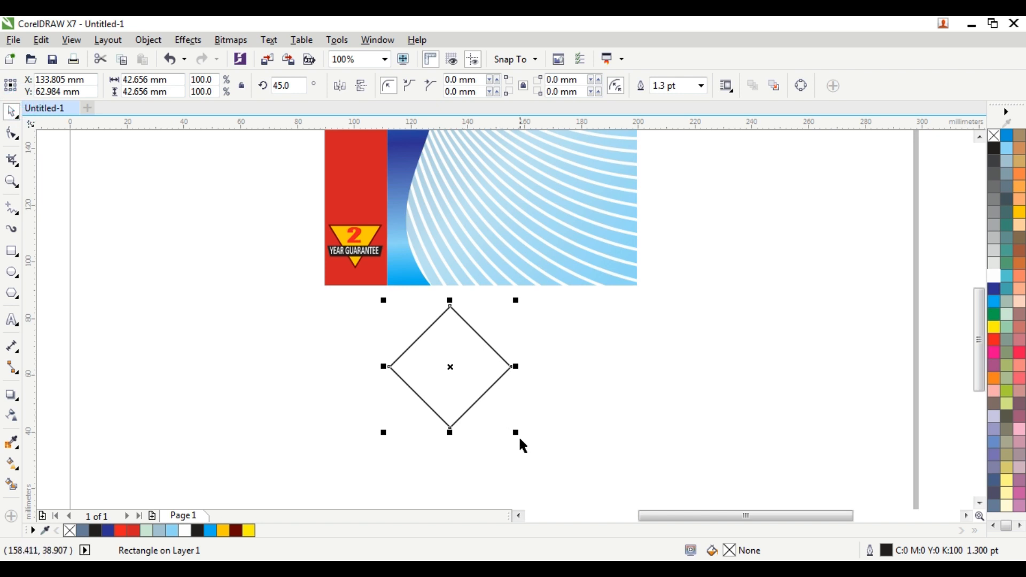
drag(517, 433, 599, 482)
drag(538, 372, 556, 373)
scroll(553, 375, up, 1)
drag(607, 405, 650, 415)
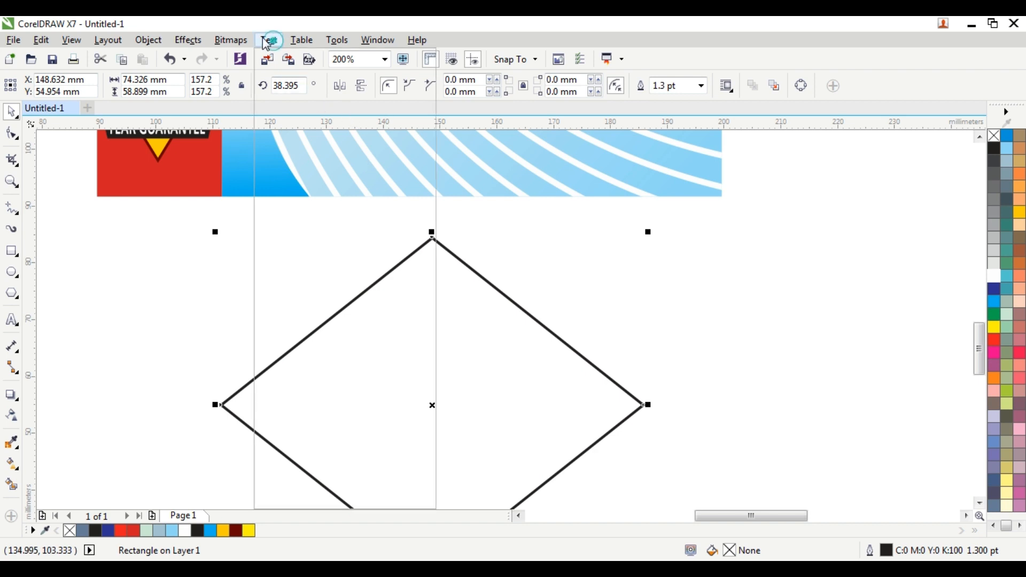
Apply a one-step inside contour with a 10 mm offset and a red outline to the diamond
click(239, 43)
mouse_move(188, 41)
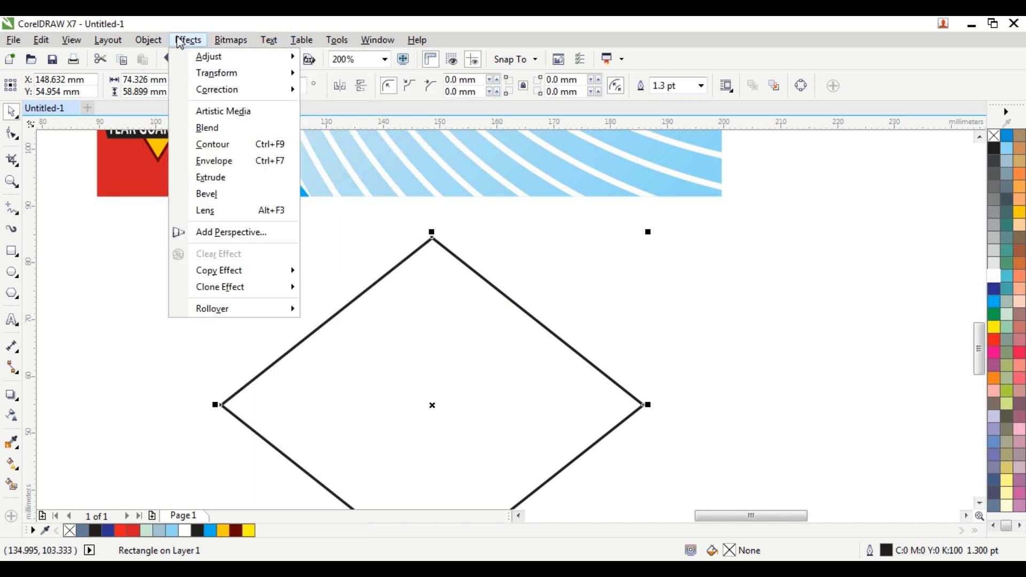
click(247, 152)
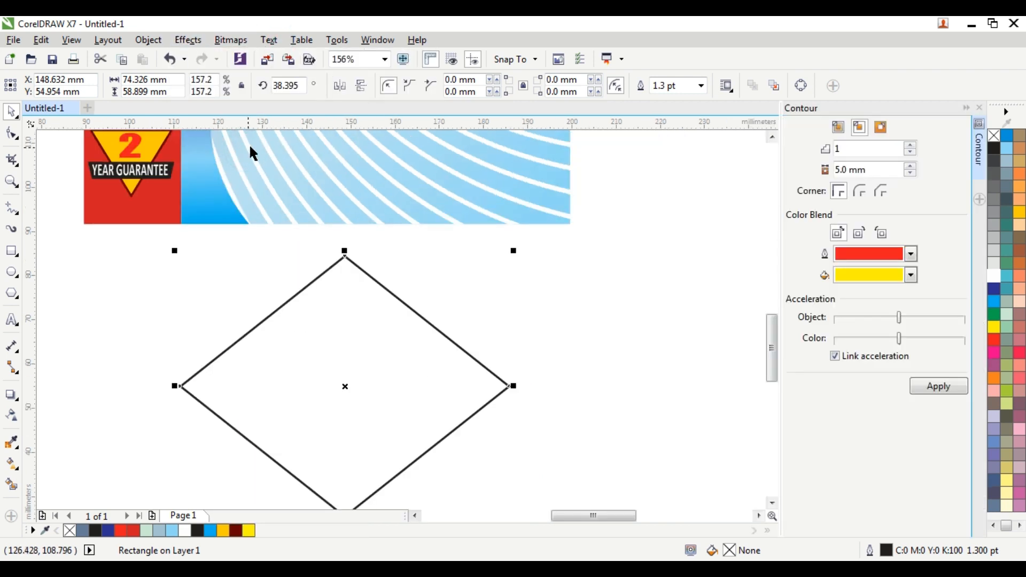
drag(821, 172, 805, 166)
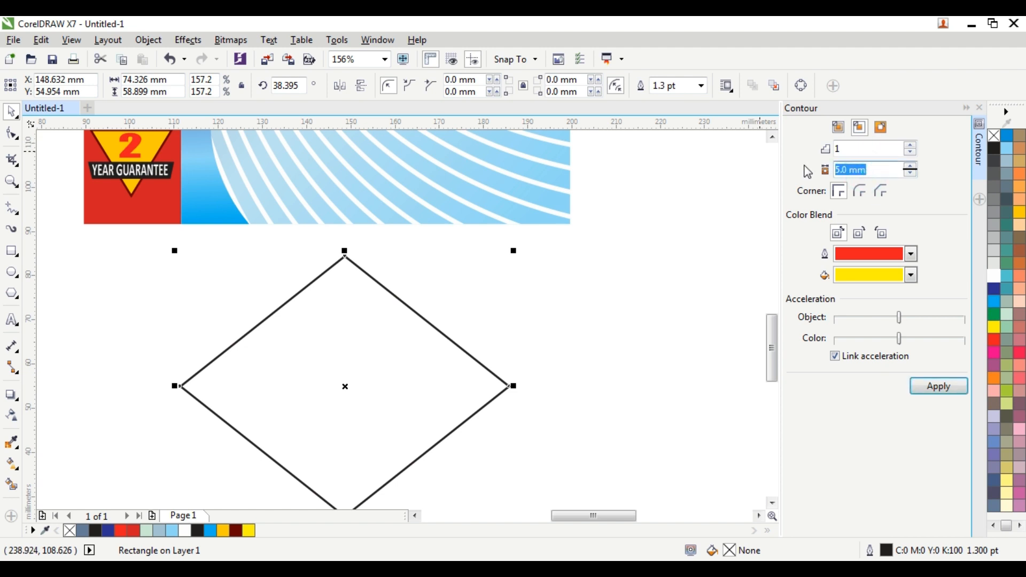
click(935, 391)
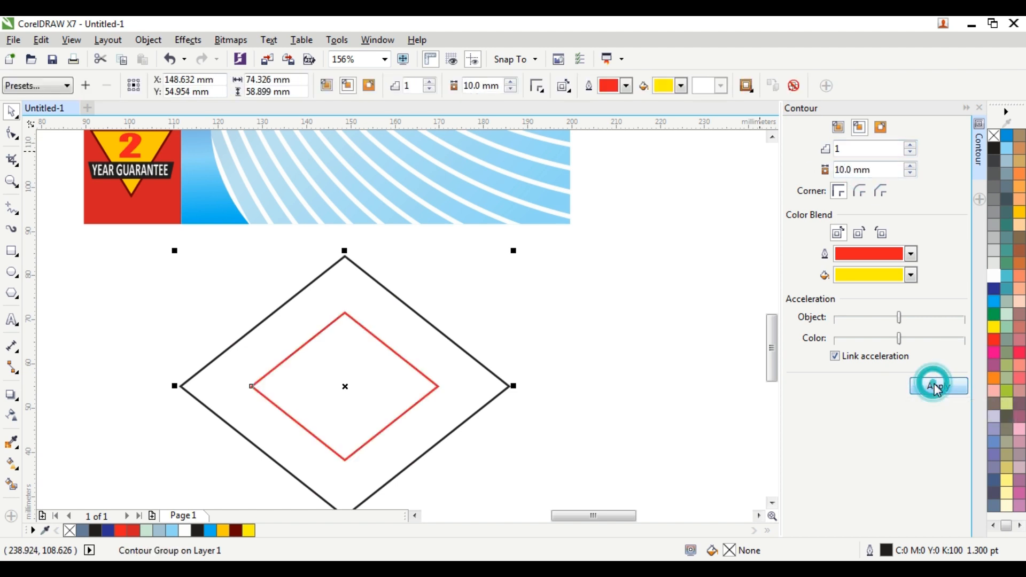
click(538, 299)
Draw a vertical line about 66.1 mm long through the centre of both diamonds
click(13, 208)
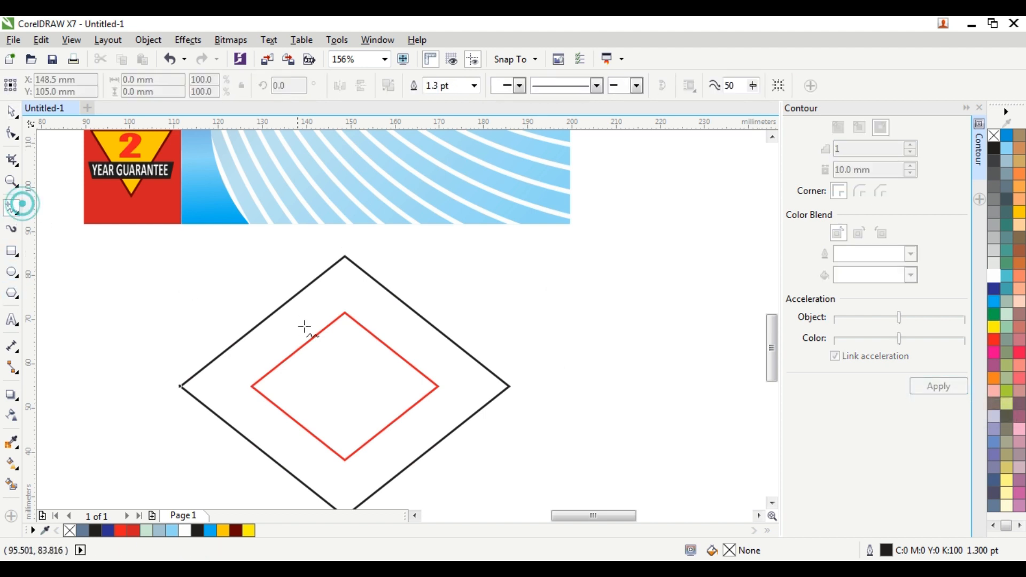
scroll(307, 329, down, 3)
scroll(310, 327, up, 3)
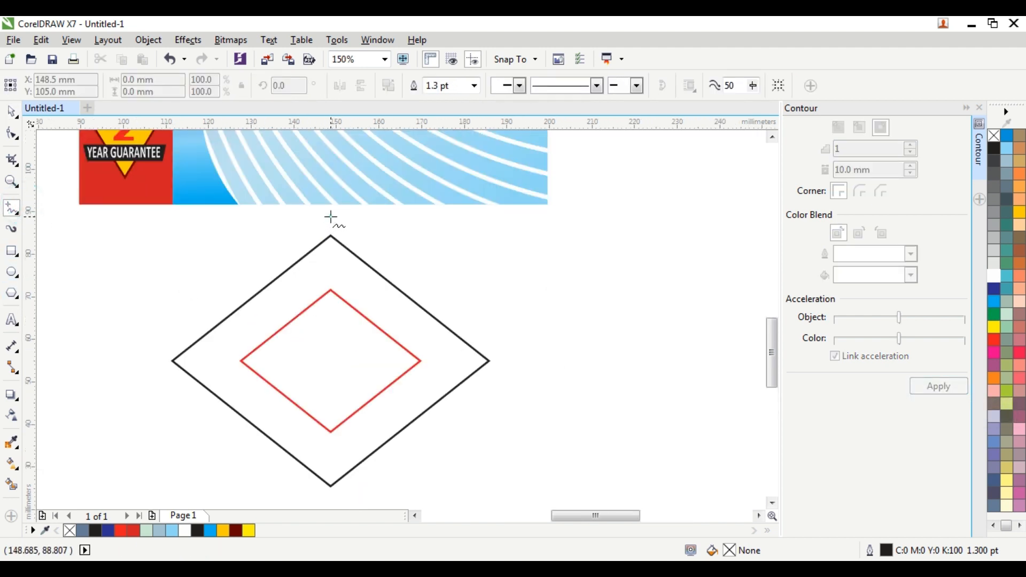
click(332, 218)
click(338, 498)
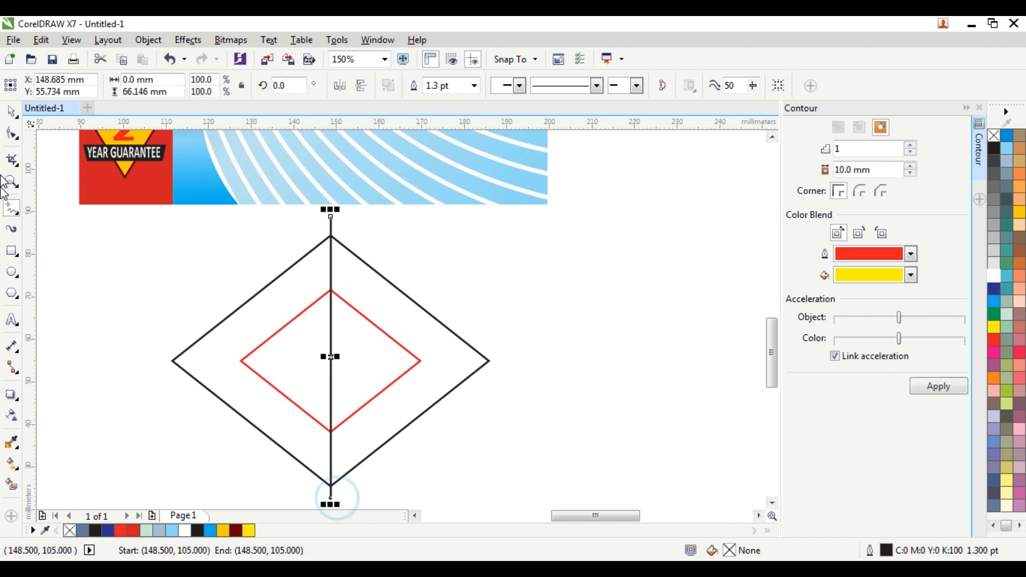
click(11, 112)
click(98, 226)
drag(392, 293, 448, 289)
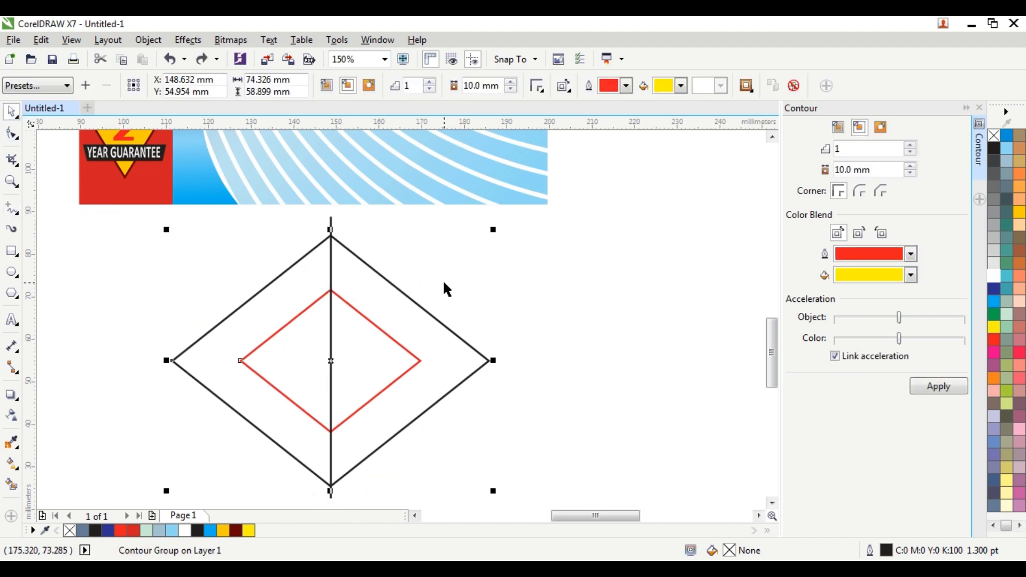
right_click(405, 299)
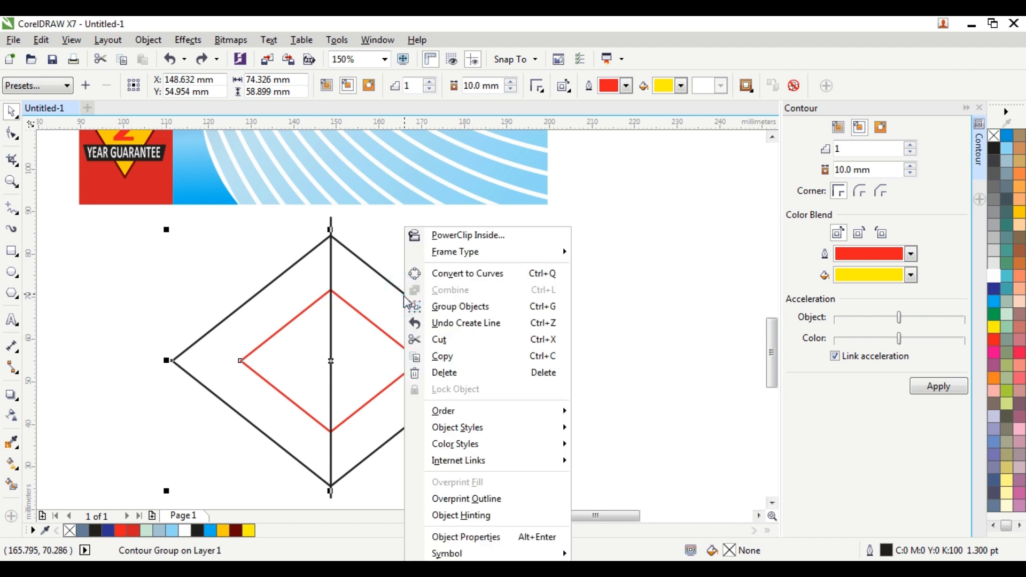
click(359, 224)
click(163, 231)
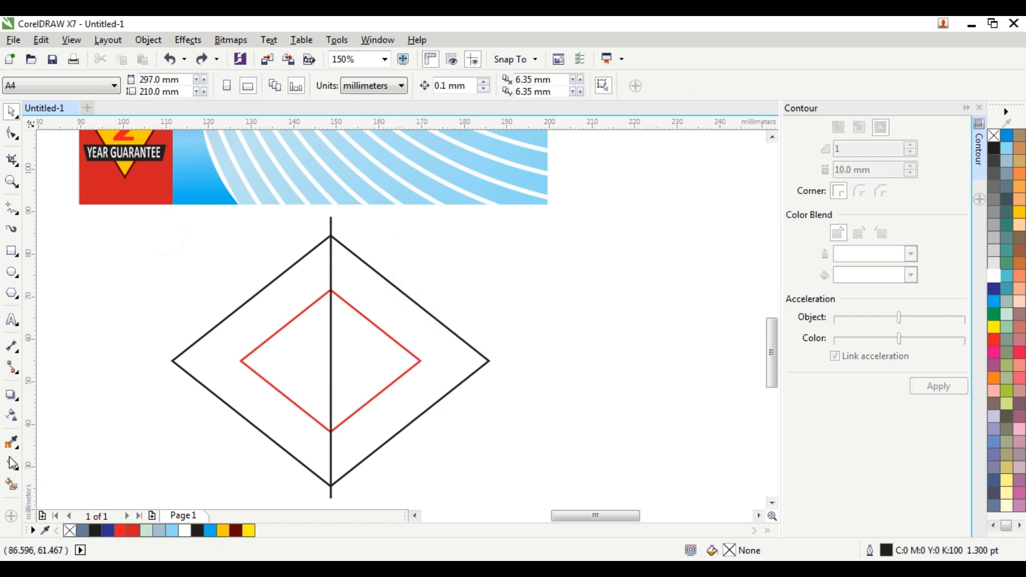
Smart-fill the area between the two diamonds on the line's right side, and delete the original contoured diamonds
click(11, 485)
click(378, 301)
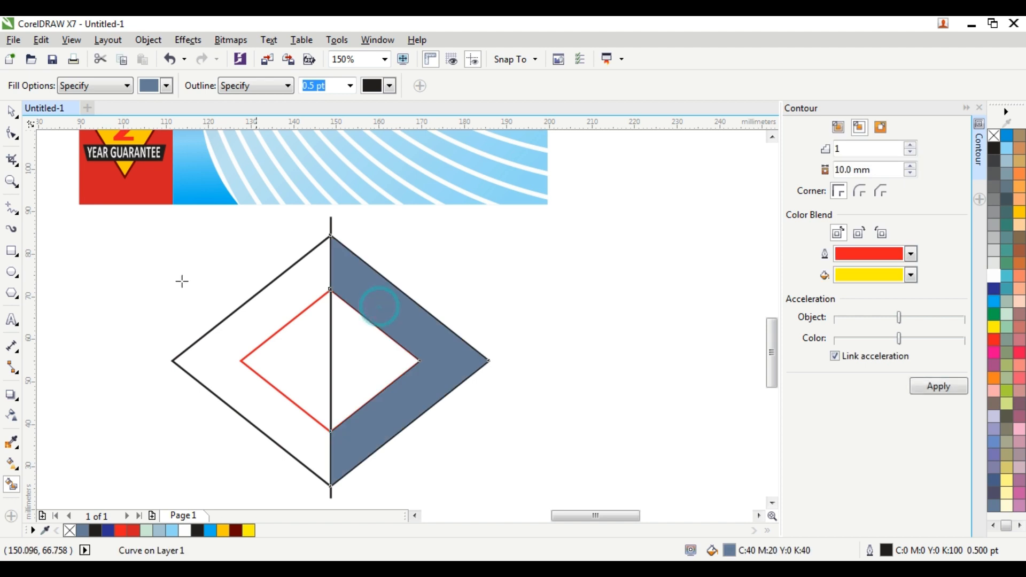
click(13, 114)
drag(253, 290, 189, 296)
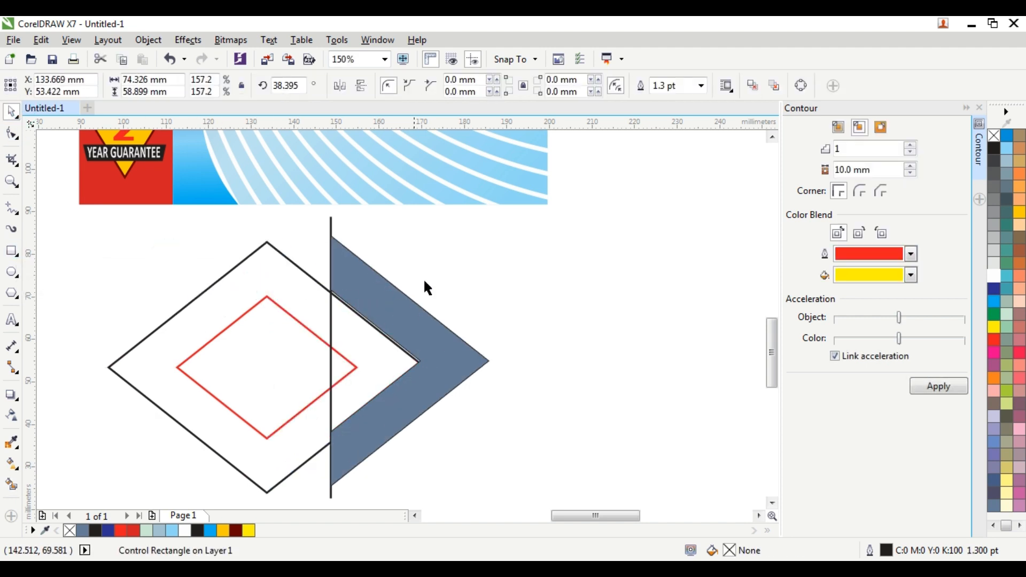
key(Delete)
Move the chevron shape away to the right of the vertical line and delete the line
drag(385, 302, 513, 303)
click(330, 303)
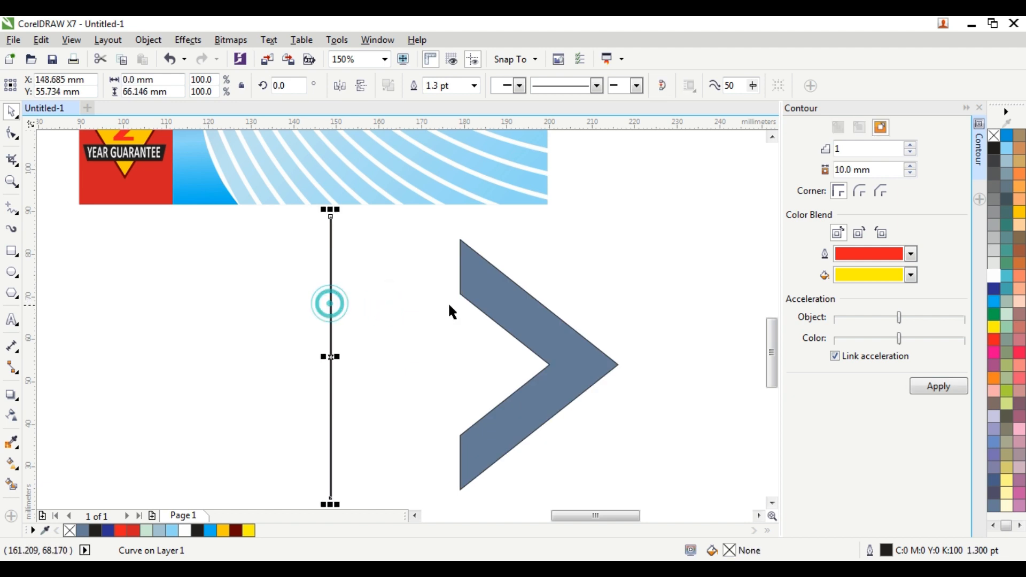
key(Delete)
Fill the chevron with dark blue (C100 M100 Y0 K0) and remove its outline
click(493, 300)
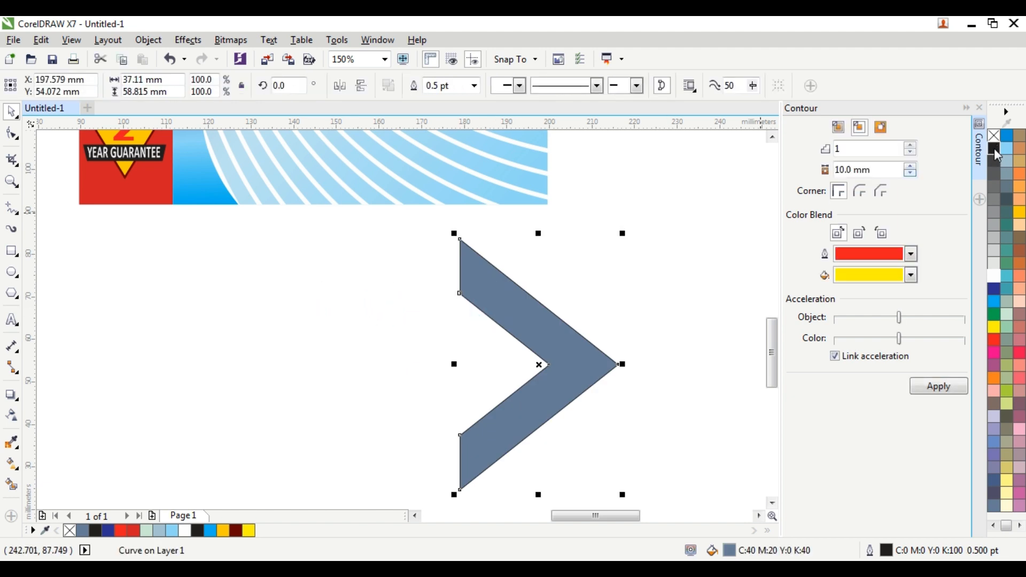
click(995, 290)
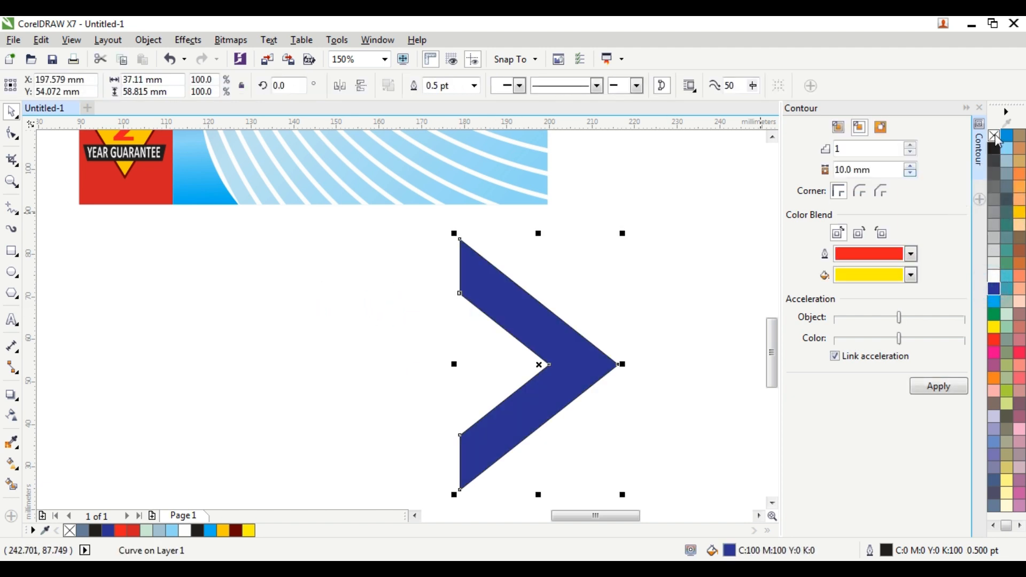
right_click(995, 135)
click(643, 216)
Place a horizontal guideline at about Y 70.9 mm, level with the chevron's upper inner corner
scroll(524, 292, up, 2)
click(523, 289)
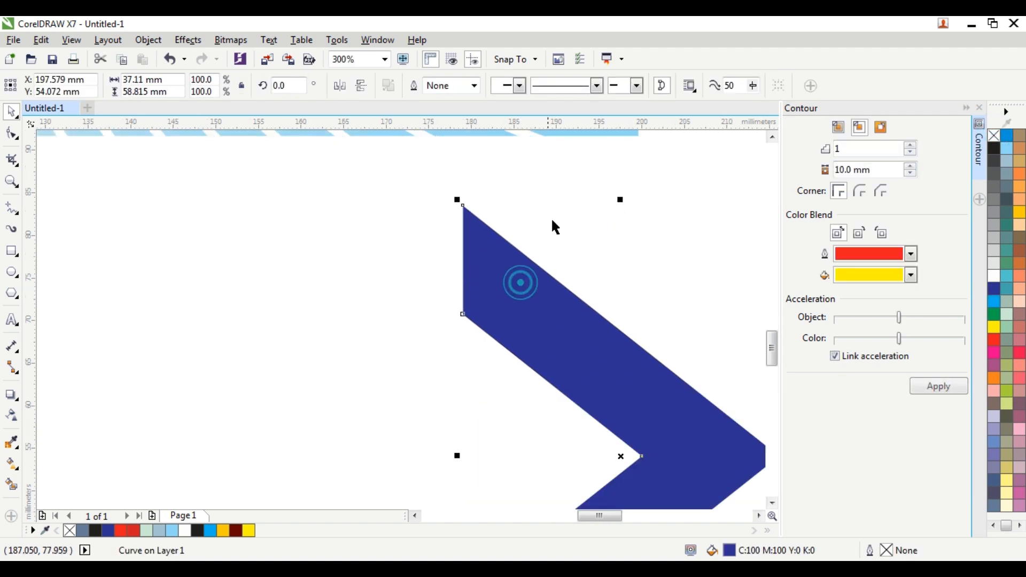
drag(620, 122, 663, 313)
Add a node where the chevron's upper outer edge crosses the guideline and delete the top tip node
click(13, 136)
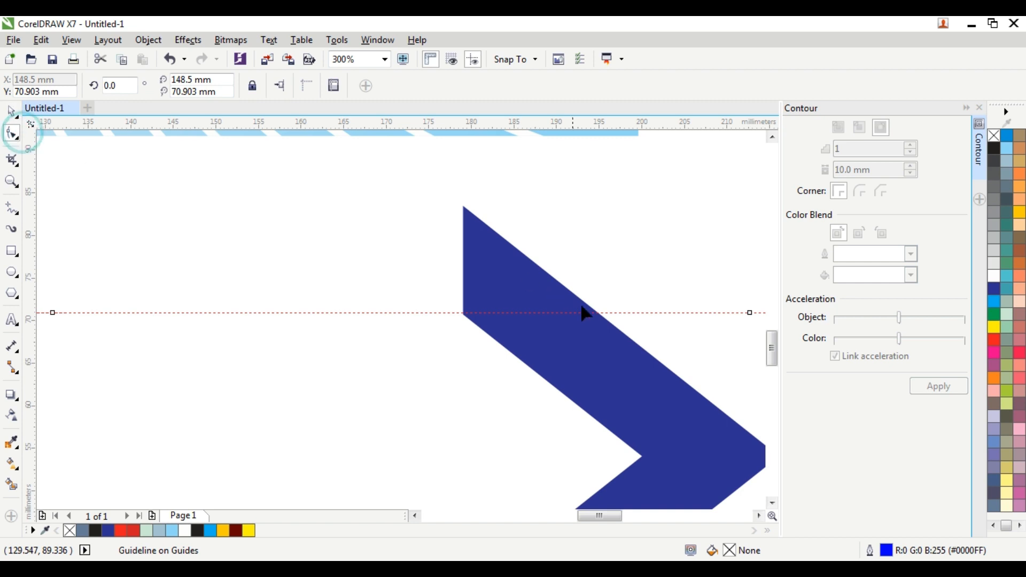
scroll(582, 315, up, 2)
click(609, 323)
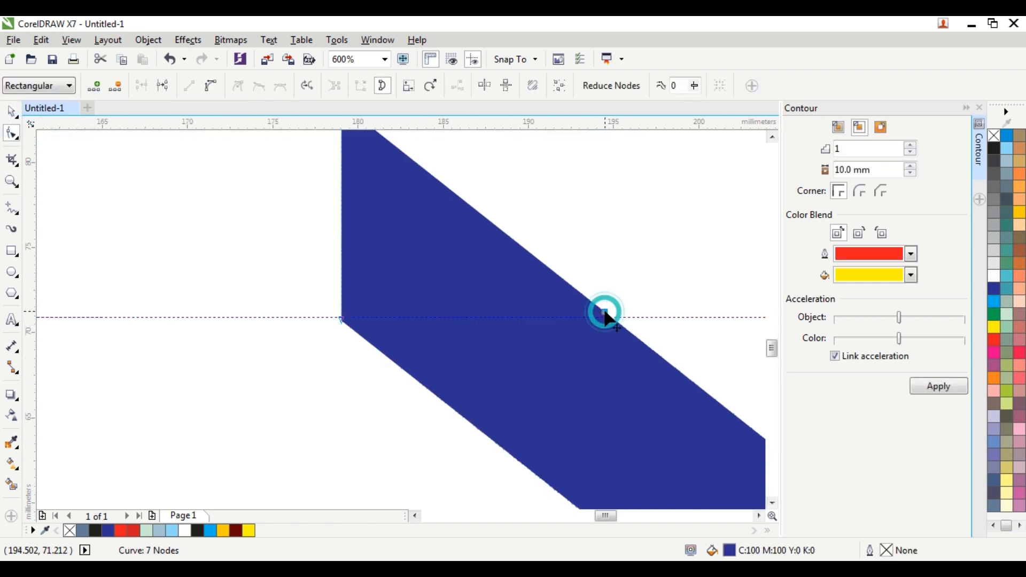
drag(606, 314, 614, 319)
scroll(596, 310, down, 2)
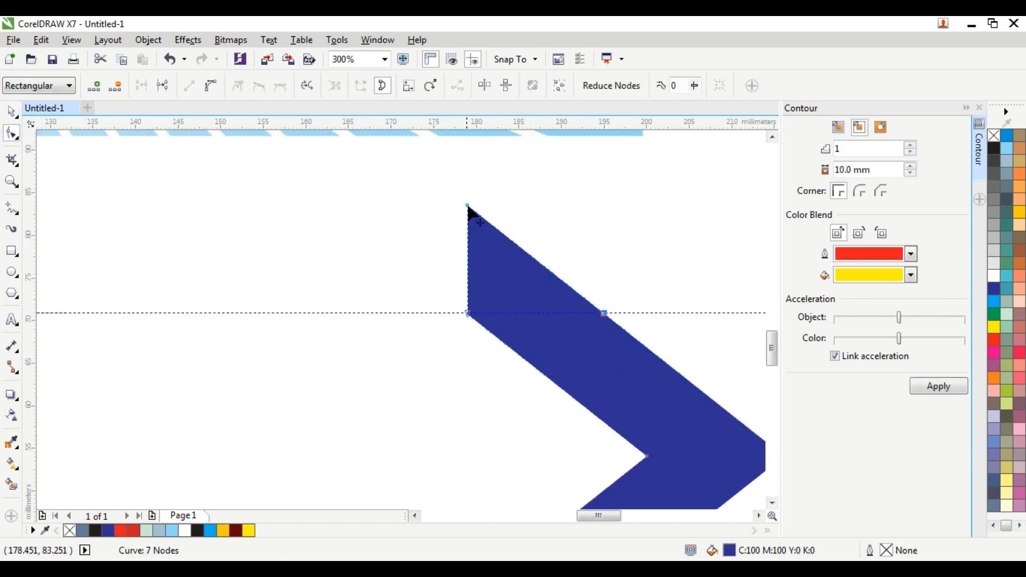
key(Delete)
Trim the chevron's bottom tip flat along a guideline at its lower inner corner, adding an outer edge node and deleting the tip node
scroll(490, 337, down, 4)
scroll(477, 365, up, 4)
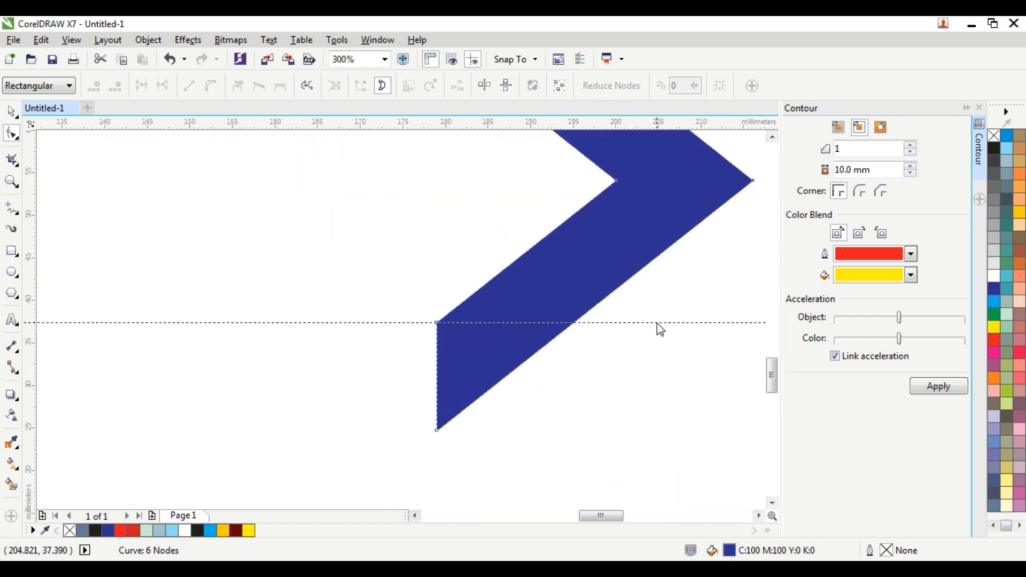
click(591, 320)
scroll(580, 320, up, 4)
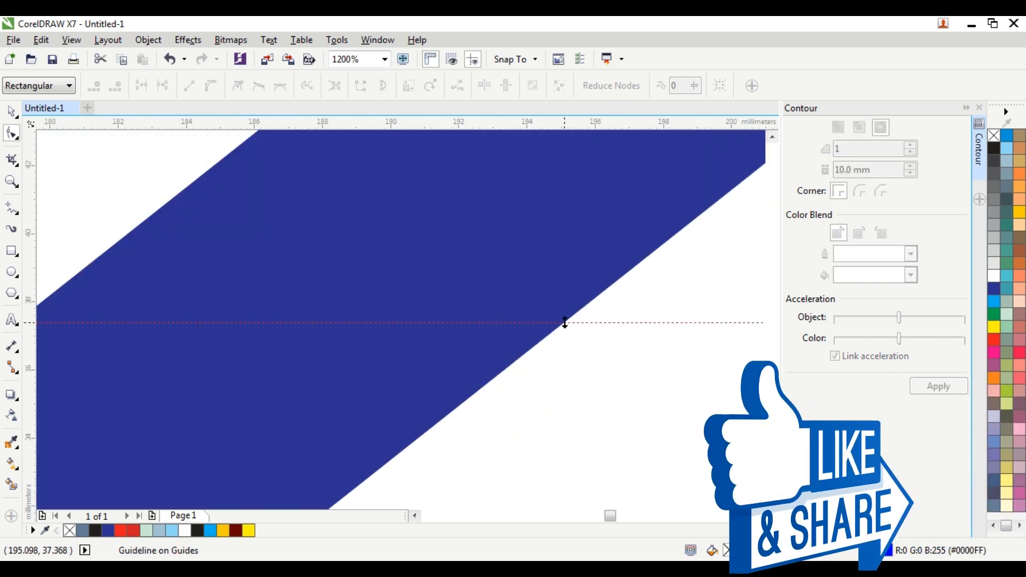
click(574, 315)
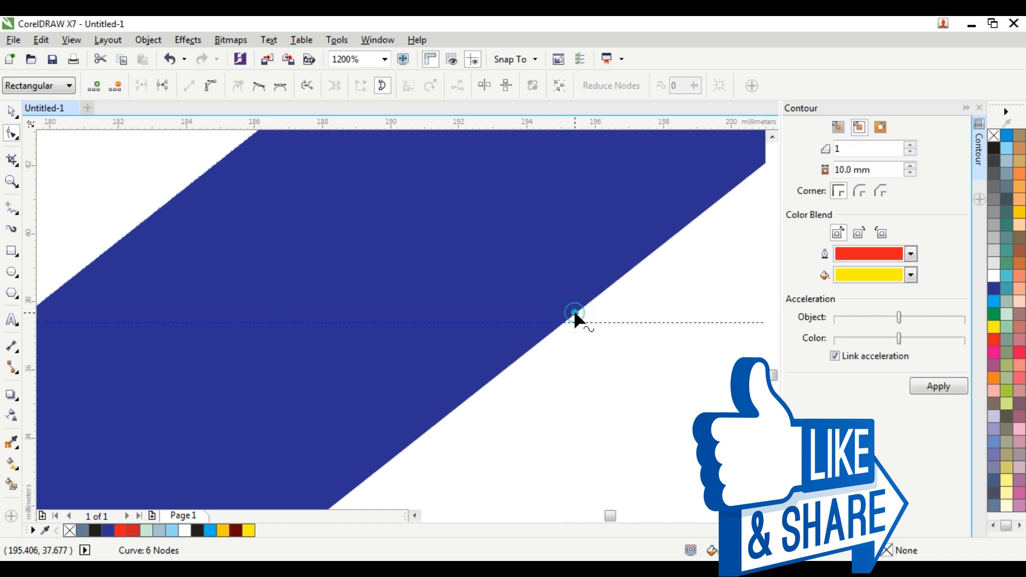
double_click(575, 315)
scroll(518, 318, down, 2)
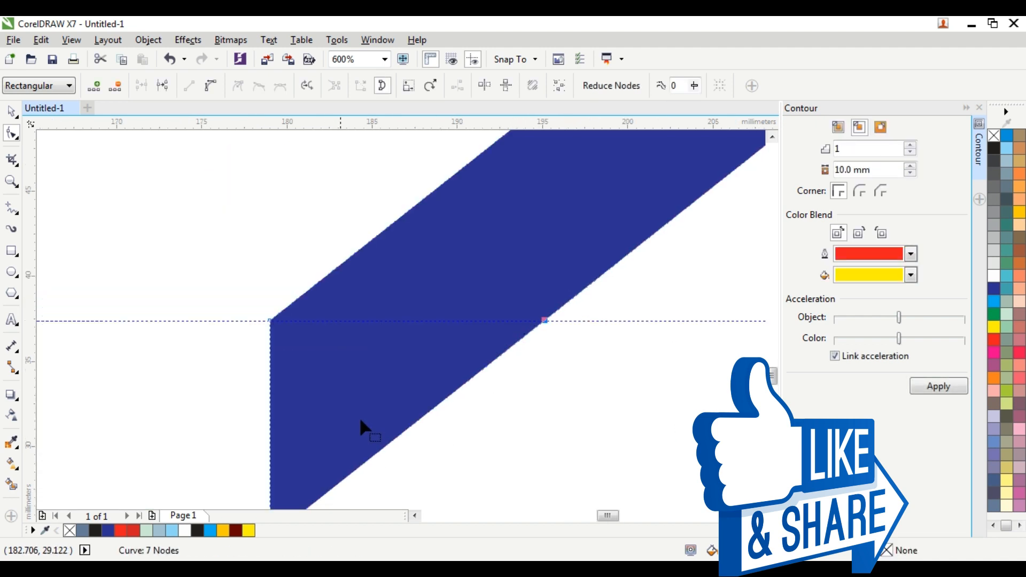
scroll(360, 421, down, 4)
double_click(343, 441)
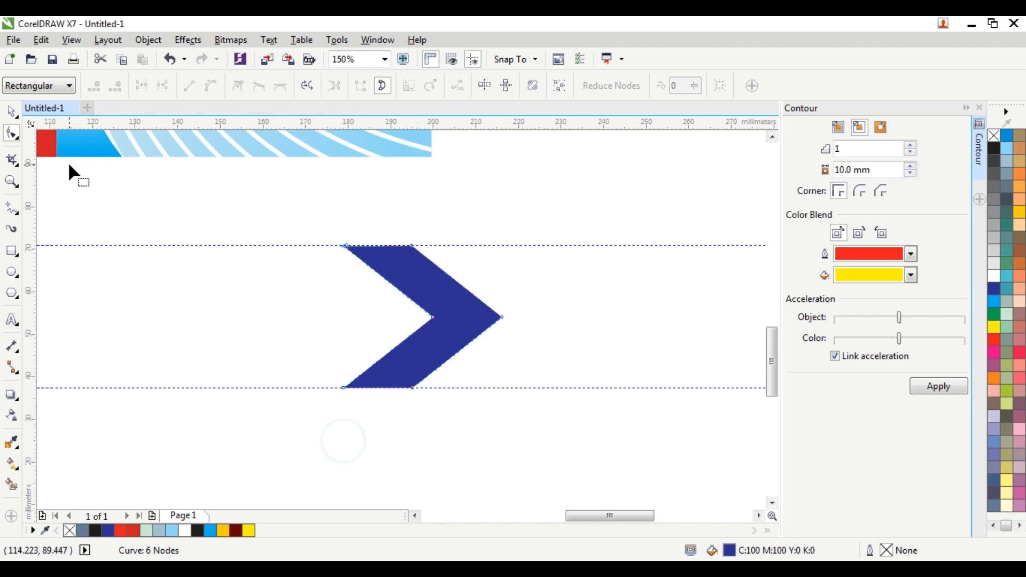
click(15, 110)
click(265, 290)
Draw a circle about 15.2 mm in diameter inside the chevron's opening, filled red (C0 M100 Y100 K0) without outline
scroll(366, 327, down, 1)
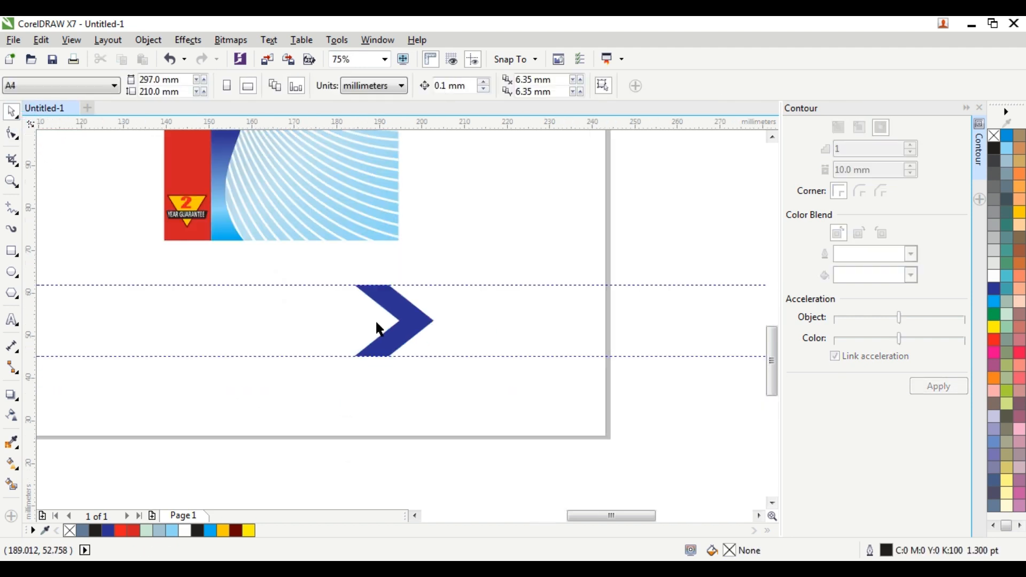
scroll(376, 321, up, 1)
click(13, 272)
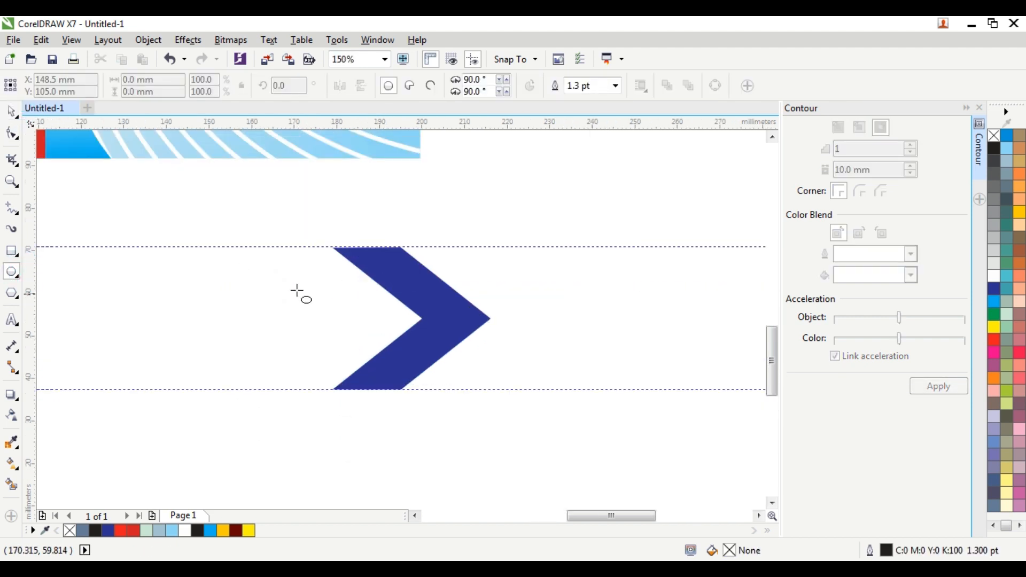
drag(297, 276, 372, 351)
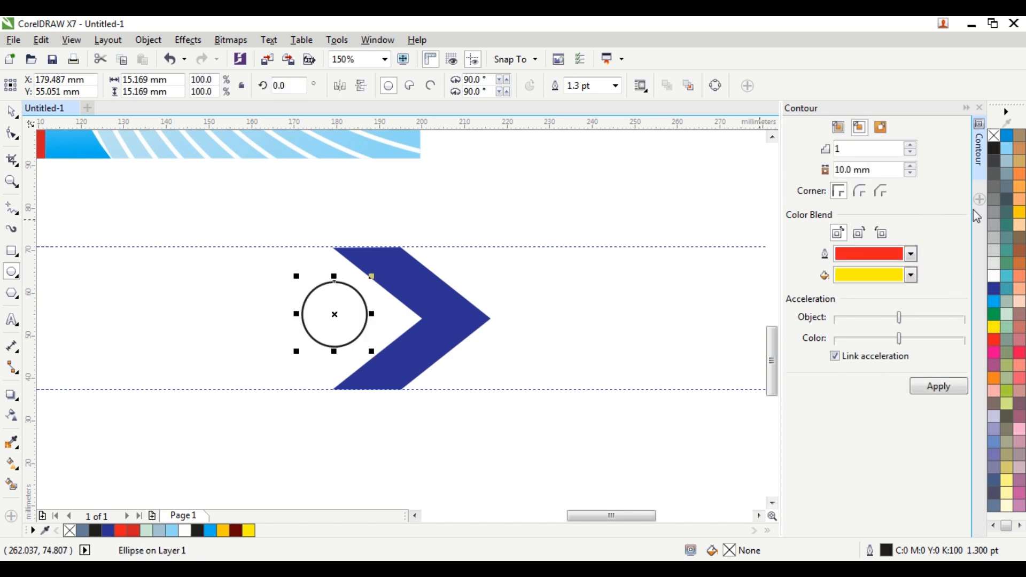
click(994, 342)
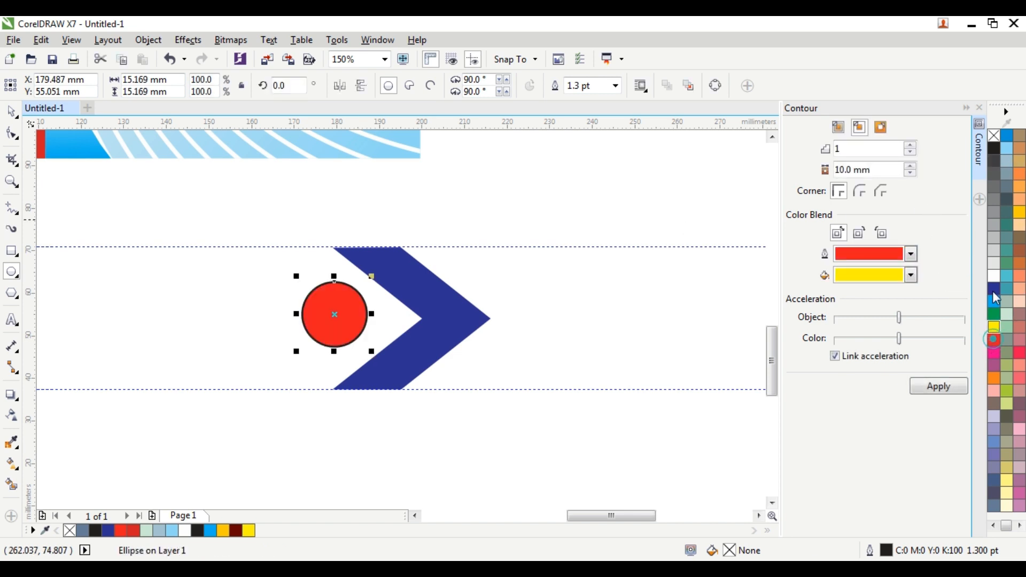
right_click(995, 135)
click(16, 113)
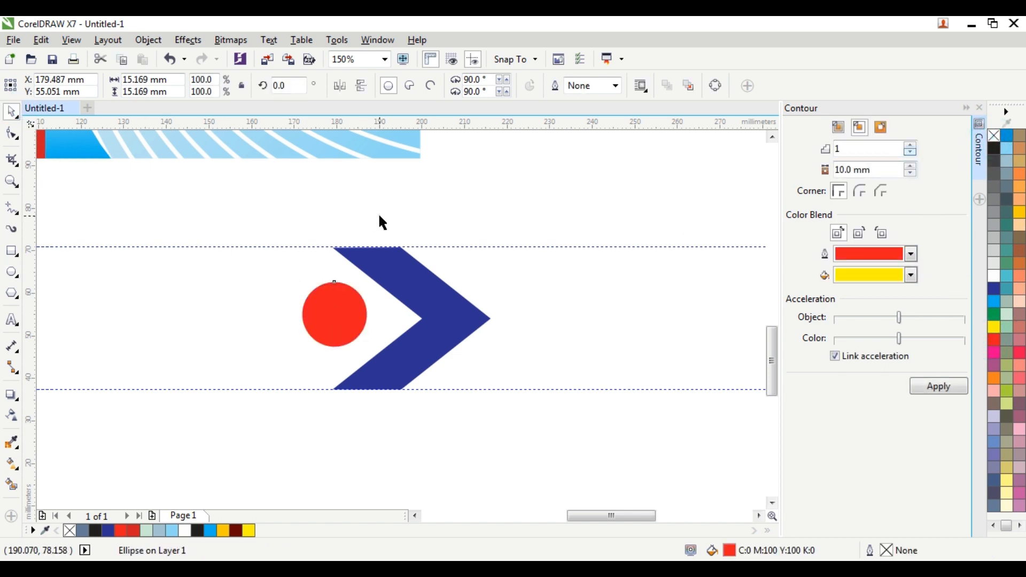
Align the vertical centres of the red circle and the blue chevron
drag(540, 207, 245, 395)
key(e)
drag(208, 230, 404, 381)
scroll(407, 380, down, 2)
Stretch the chevron horizontally to about 45.6 mm wide
drag(511, 295, 467, 356)
click(412, 368)
scroll(409, 373, up, 1)
scroll(443, 372, up, 1)
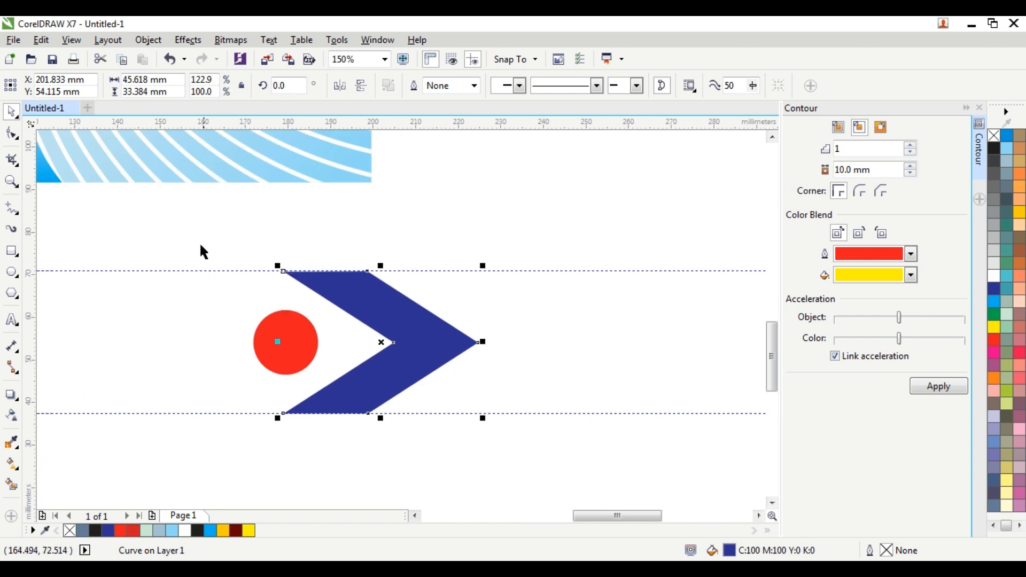
Group the red circle and the blue chevron into one emblem
drag(176, 234, 345, 381)
scroll(347, 378, down, 2)
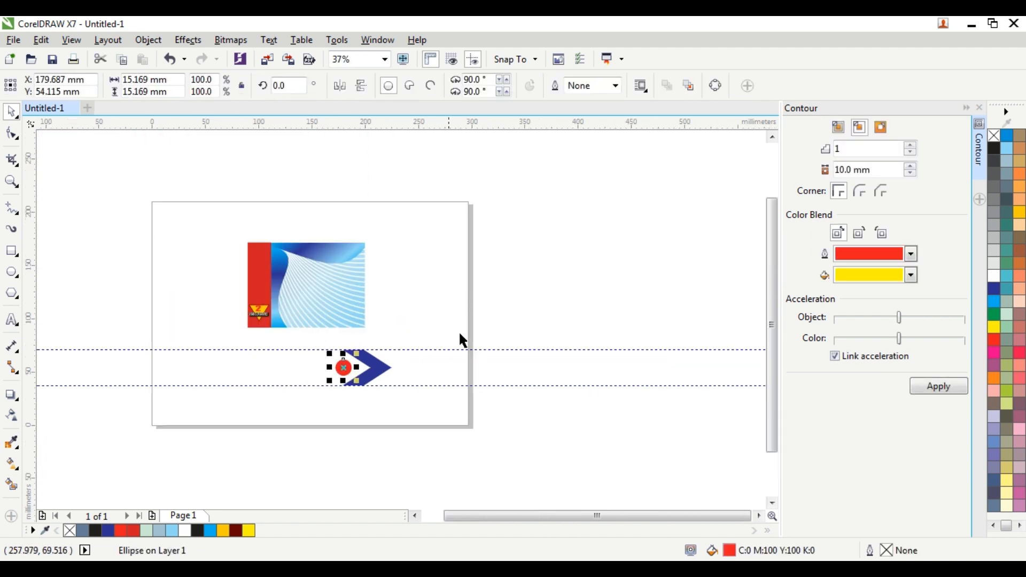
click(457, 331)
drag(447, 335, 319, 405)
key(ctrl+g)
scroll(372, 362, up, 1)
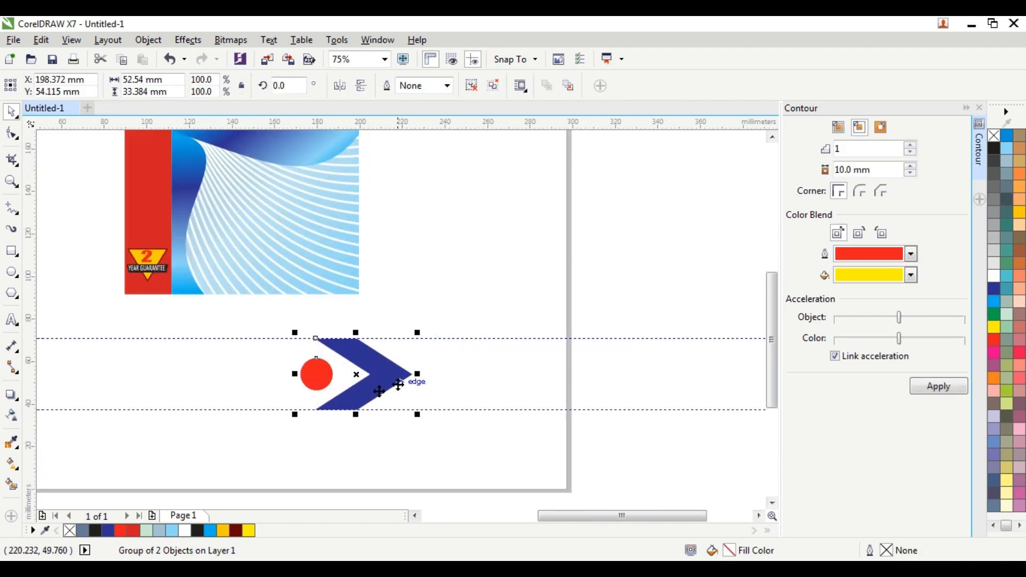
Move the emblem onto the card's lower right area and scale it down about its centre to about 25.4 × 16.1 mm
drag(357, 375, 307, 245)
scroll(374, 294, up, 1)
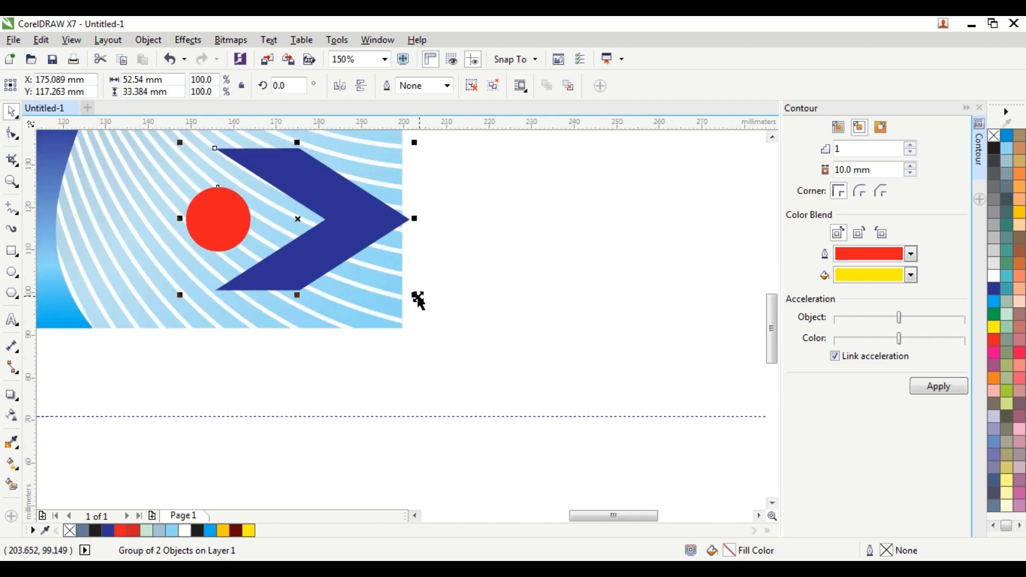
drag(415, 295, 366, 240)
scroll(367, 242, up, 1)
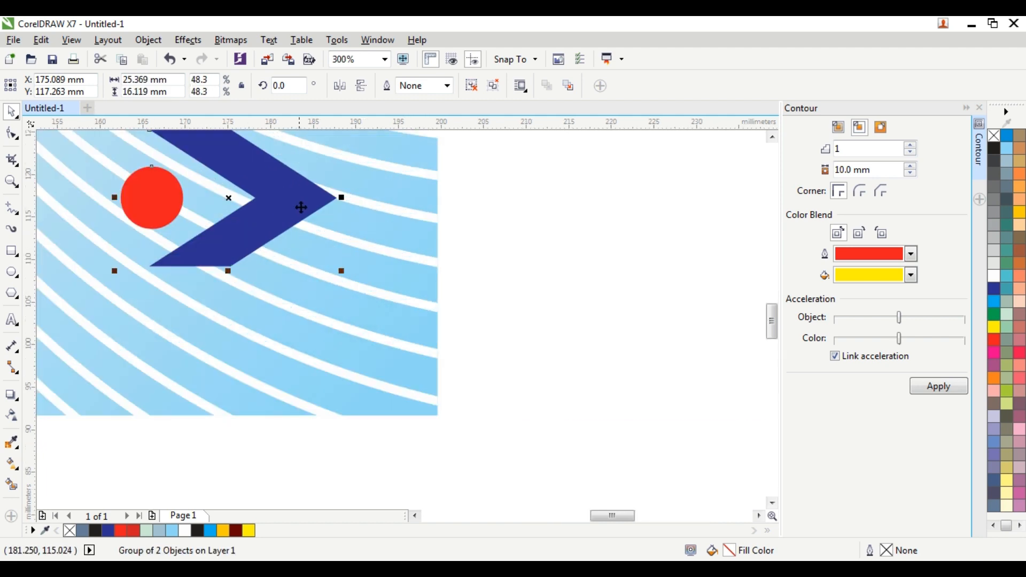
Narrow the emblem to about 22.6 mm wide and shift it slightly towards the card's right edge
click(344, 198)
scroll(374, 209, down, 2)
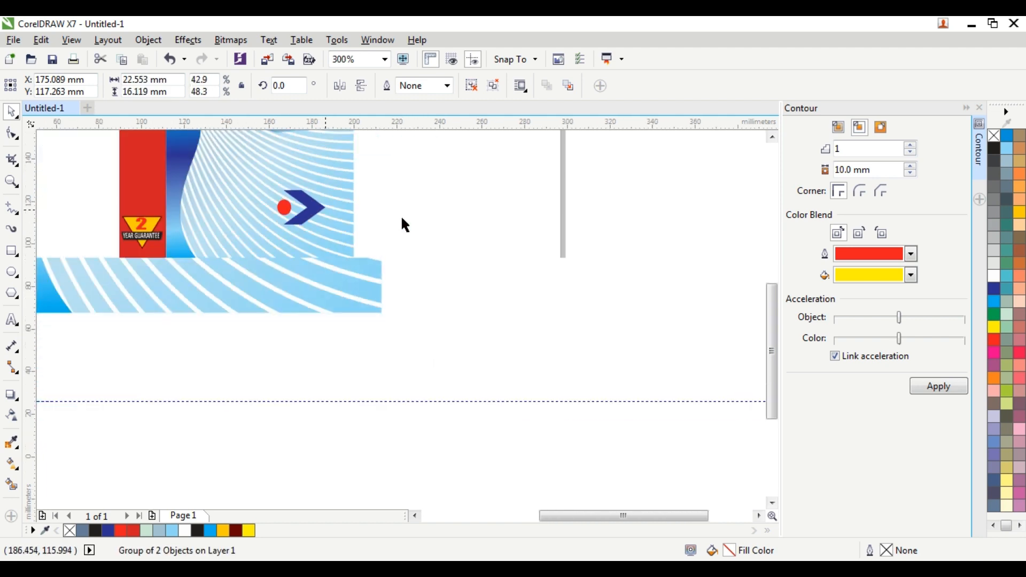
click(466, 221)
scroll(301, 217, up, 1)
click(327, 207)
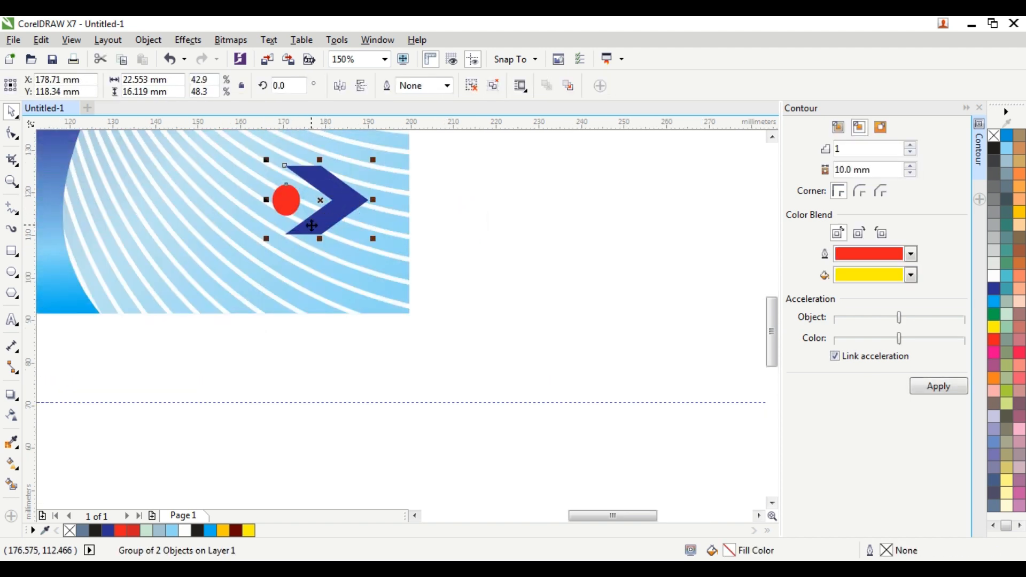
Add the artistic text "BAJAJ" in capitals below the emblem in 11 pt Calibri
scroll(311, 225, up, 1)
click(11, 319)
click(260, 314)
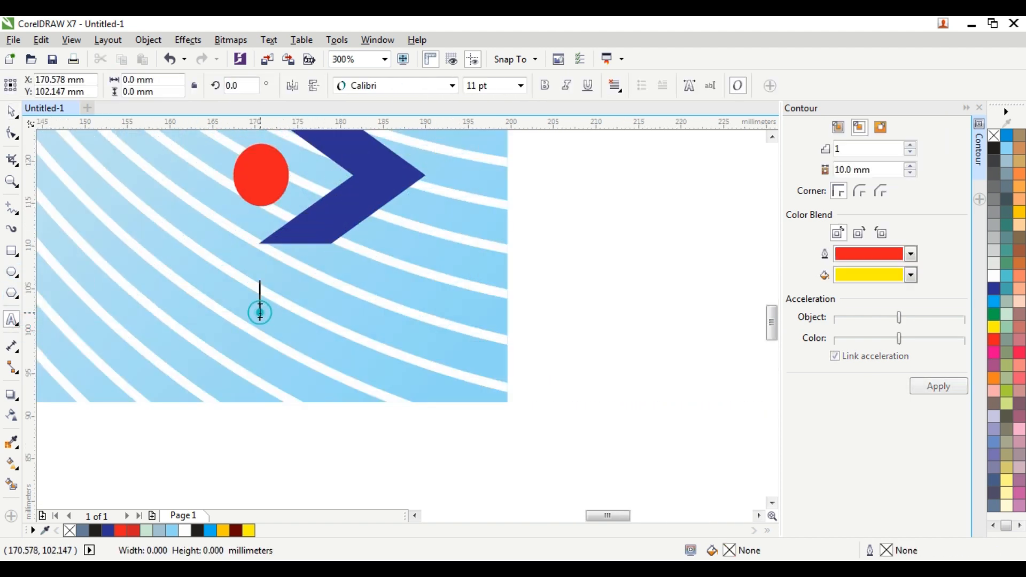
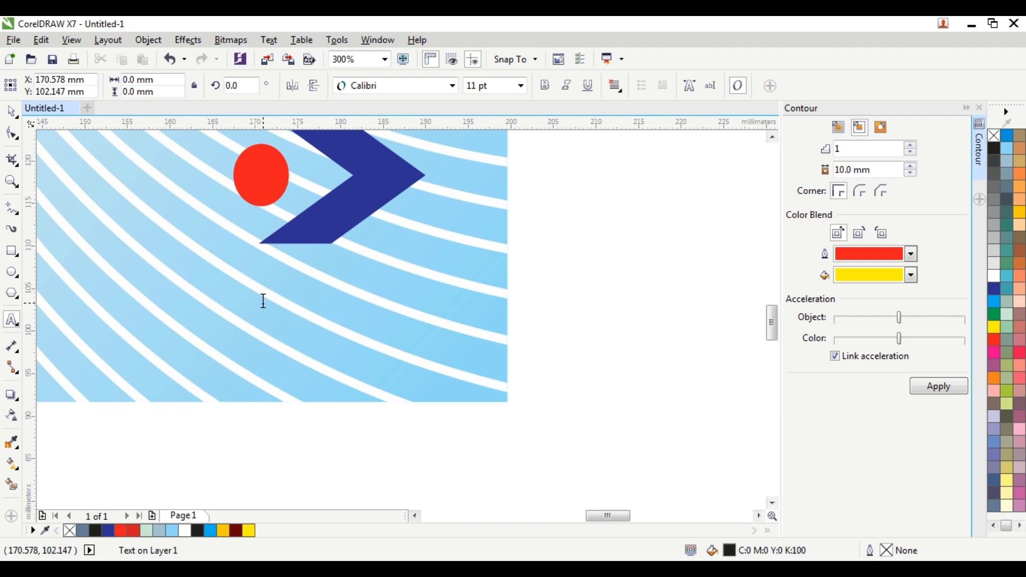
text(baja)
key(BackSpace)
key(BackSpace)
key(BackSpace)
key(BackSpace)
key(BackSpace)
text(BAJAJ)
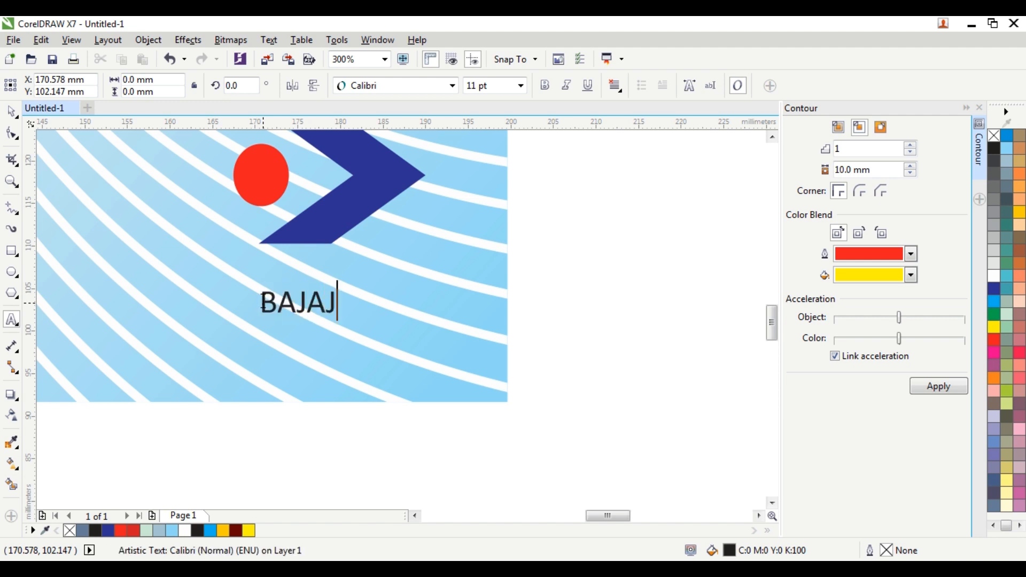
Adjust the emblem's red ellipse vertically about its centre into a near-perfect circle, about 6.5 × 6.5 mm
click(10, 113)
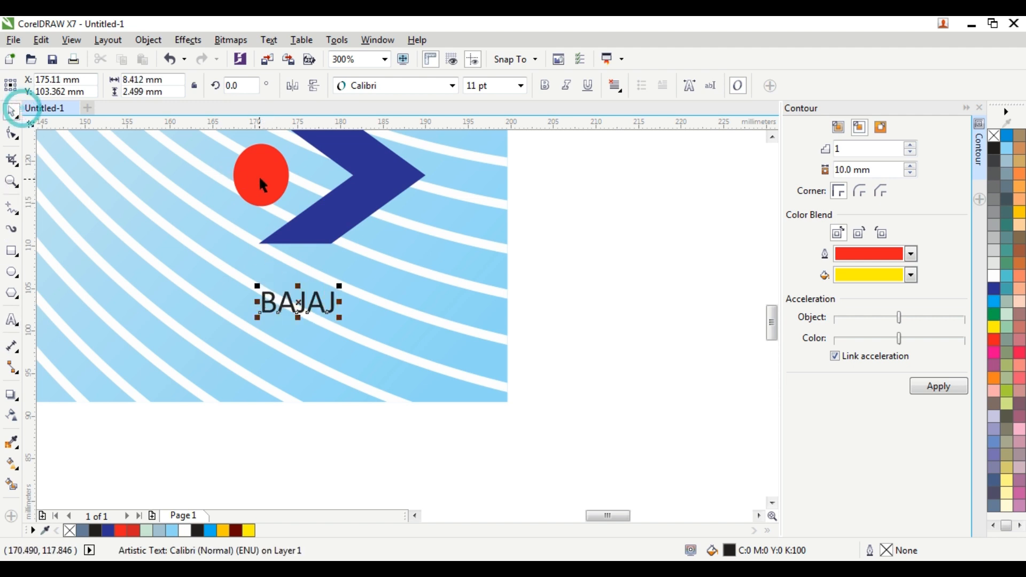
click(259, 174)
scroll(261, 176, up, 4)
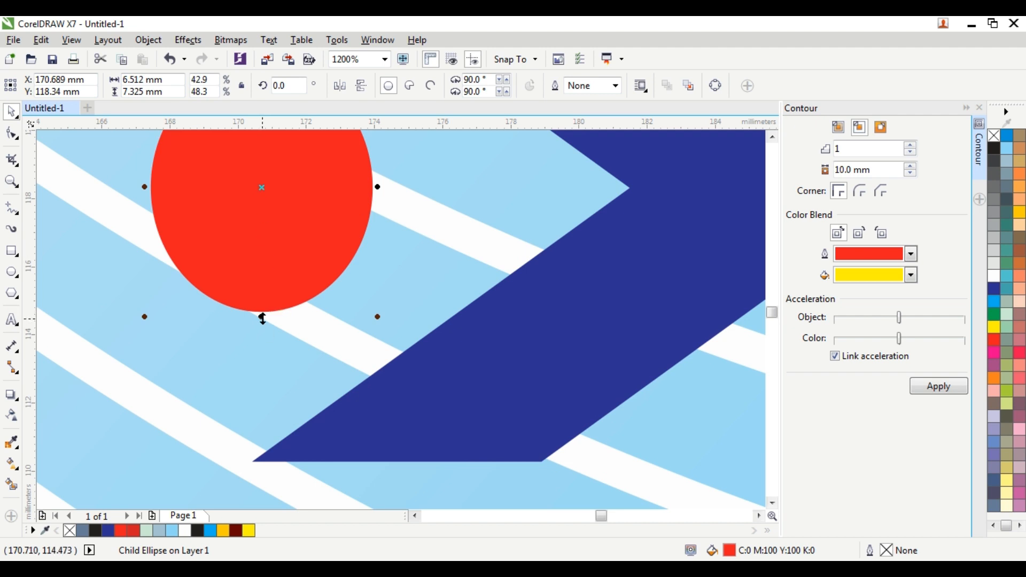
drag(261, 317, 333, 290)
scroll(267, 249, up, 2)
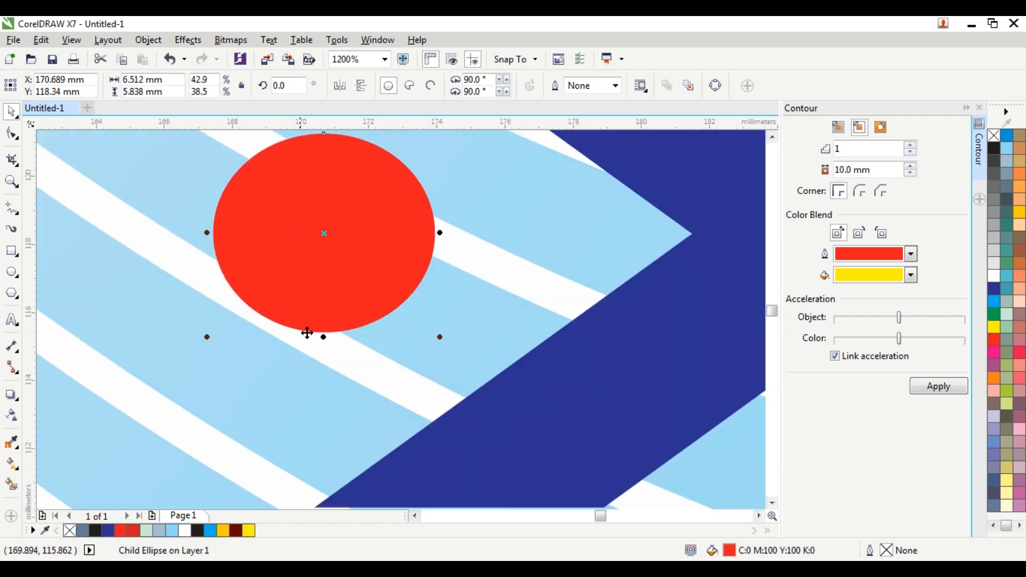
drag(326, 338, 334, 355)
scroll(552, 333, down, 4)
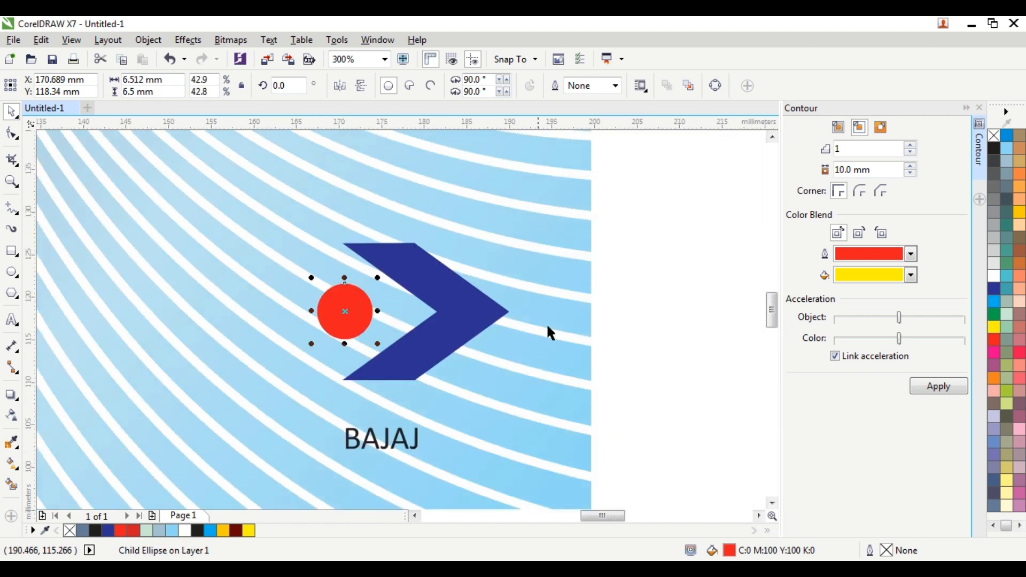
Try Champignon on the BAJAJ caption below the emblem and set its font to Aero instead
click(389, 443)
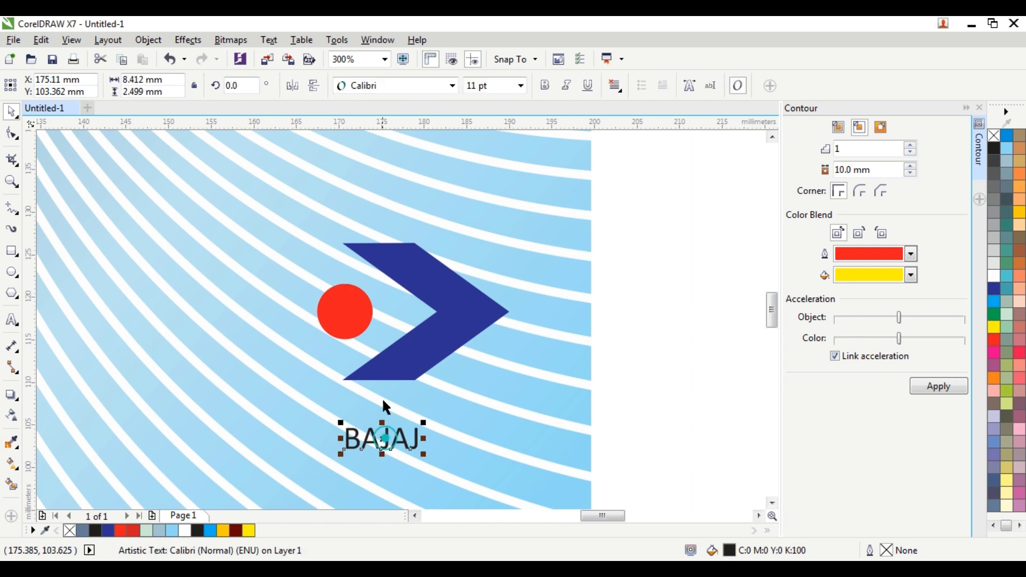
click(376, 85)
text(a)
key(Return)
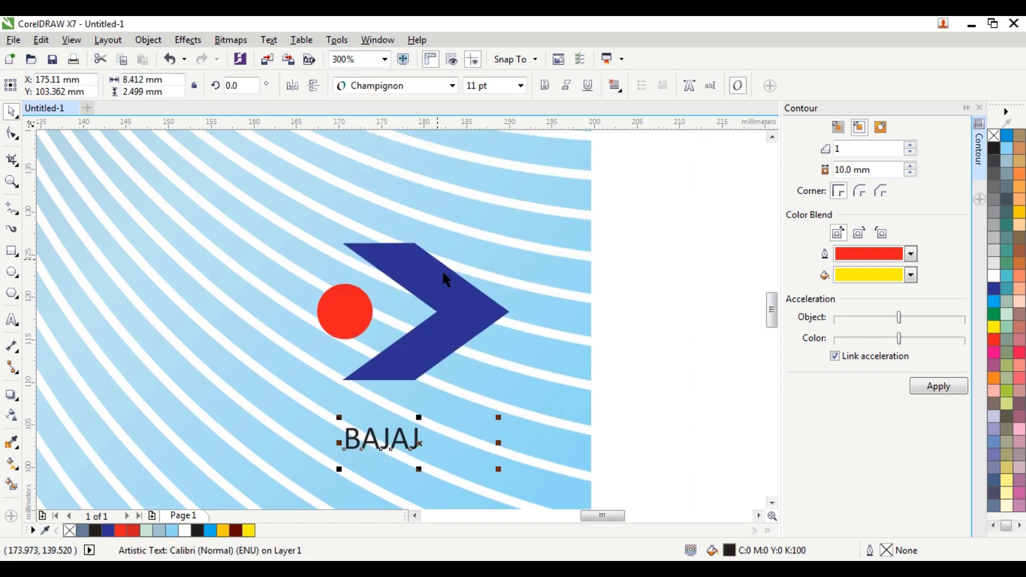
click(383, 86)
text(ae)
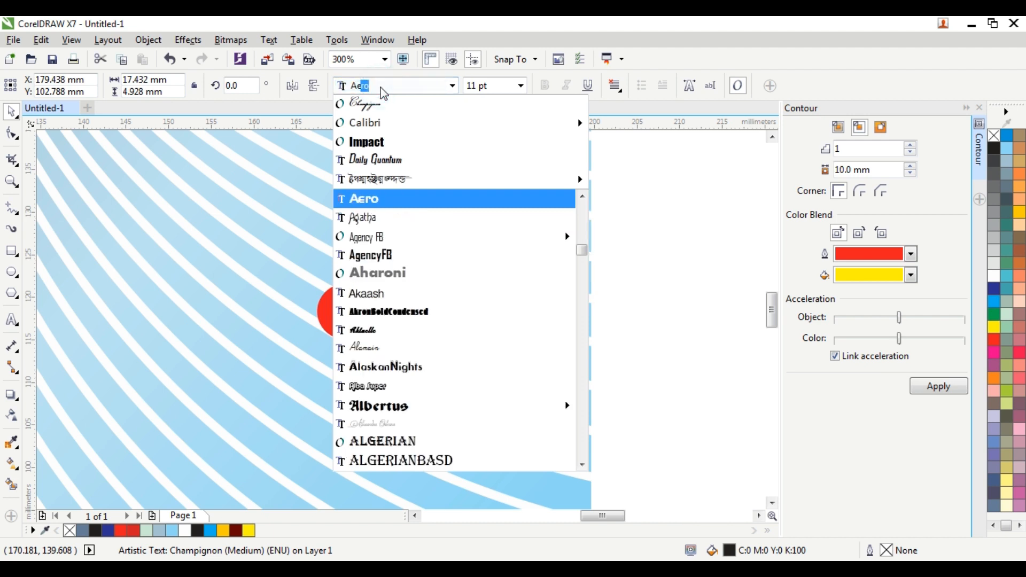
key(Return)
Enlarge the BAJAJ caption to about 17 pt and fill it with red
drag(456, 421, 485, 414)
click(994, 340)
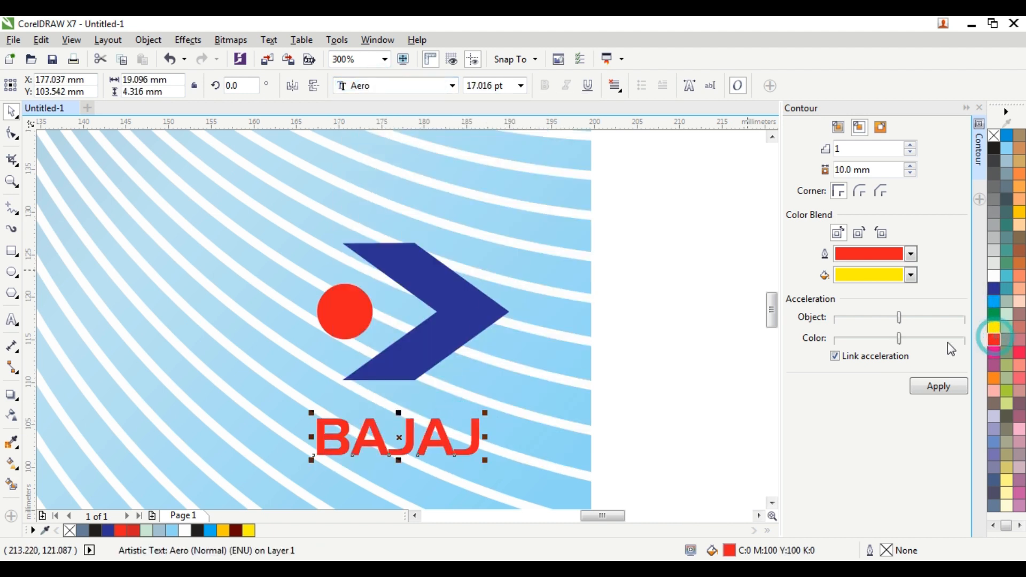
Widen the BAJAJ caption's letter spacing, raise it closer to the emblem, and stretch it to about 23.6 mm wide
click(11, 134)
drag(486, 461, 516, 461)
click(11, 111)
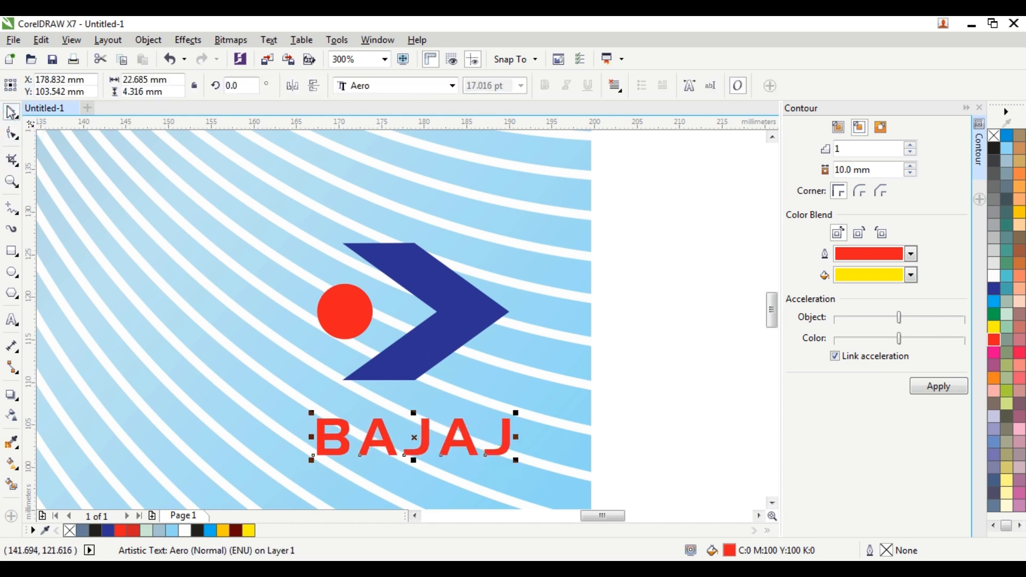
drag(379, 431, 377, 412)
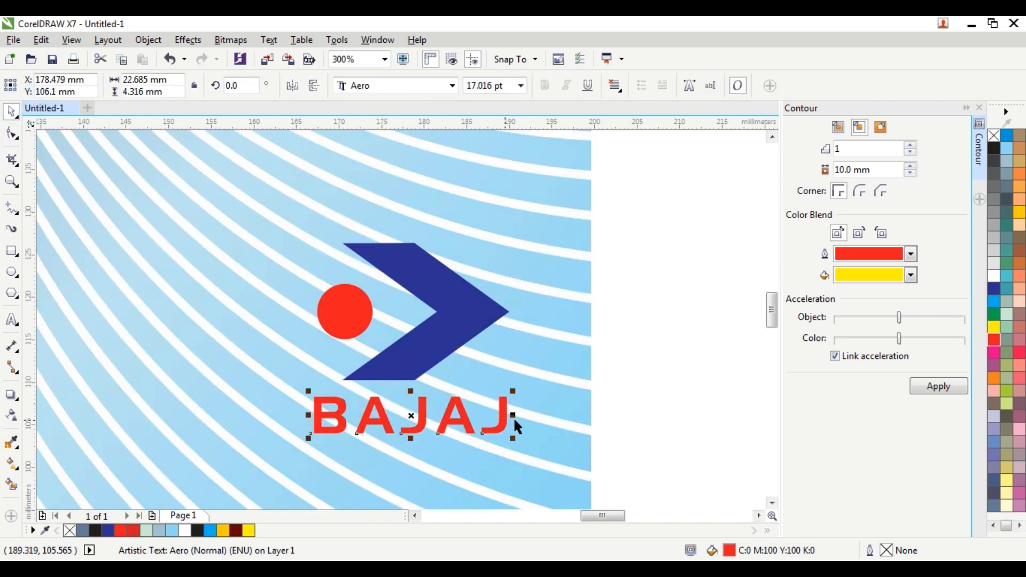
drag(517, 417, 520, 420)
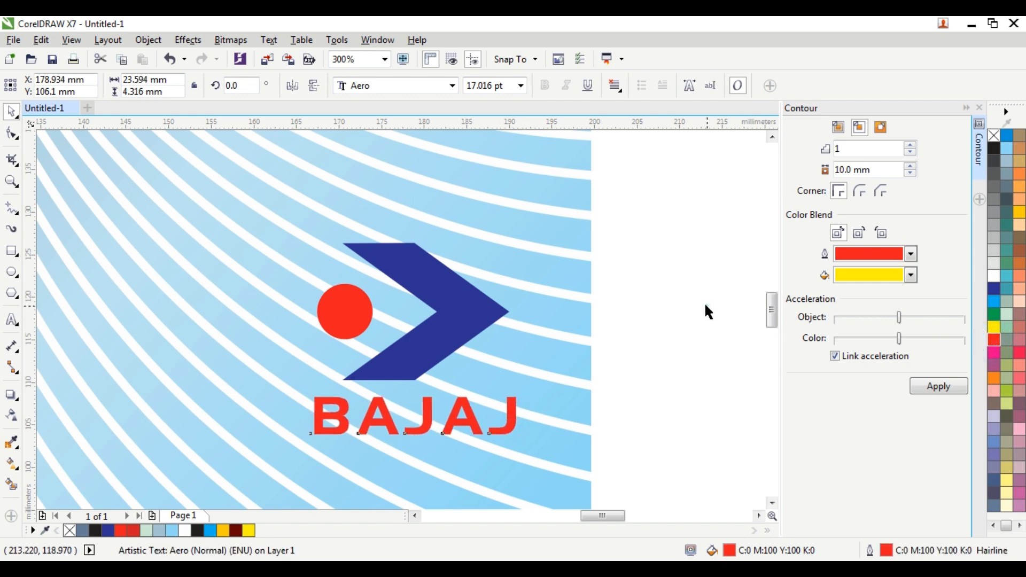
Shift the BAJAJ caption slightly to the left so it sits centred under the emblem
click(695, 313)
scroll(695, 315, down, 2)
scroll(648, 333, up, 2)
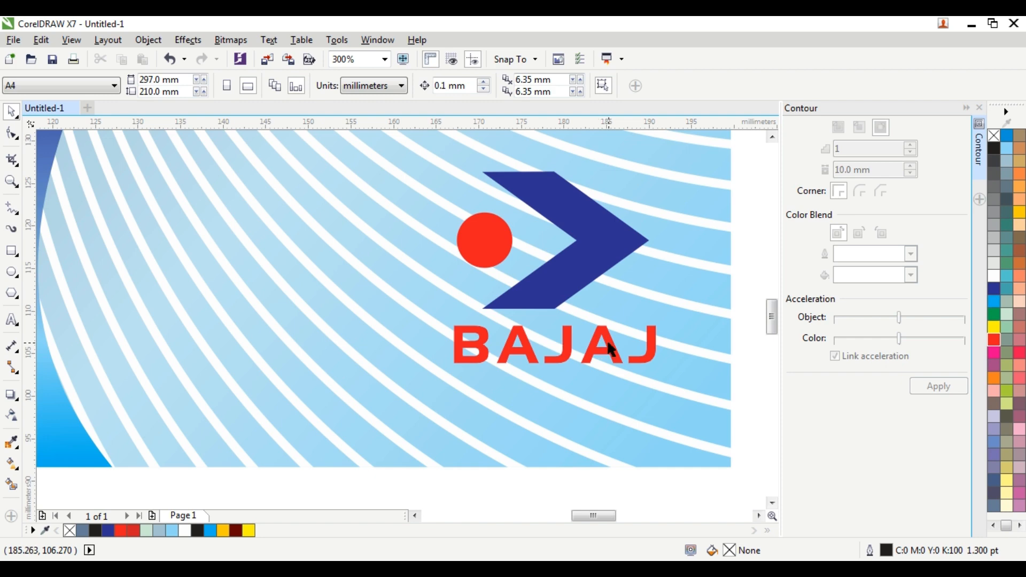
drag(613, 350, 602, 344)
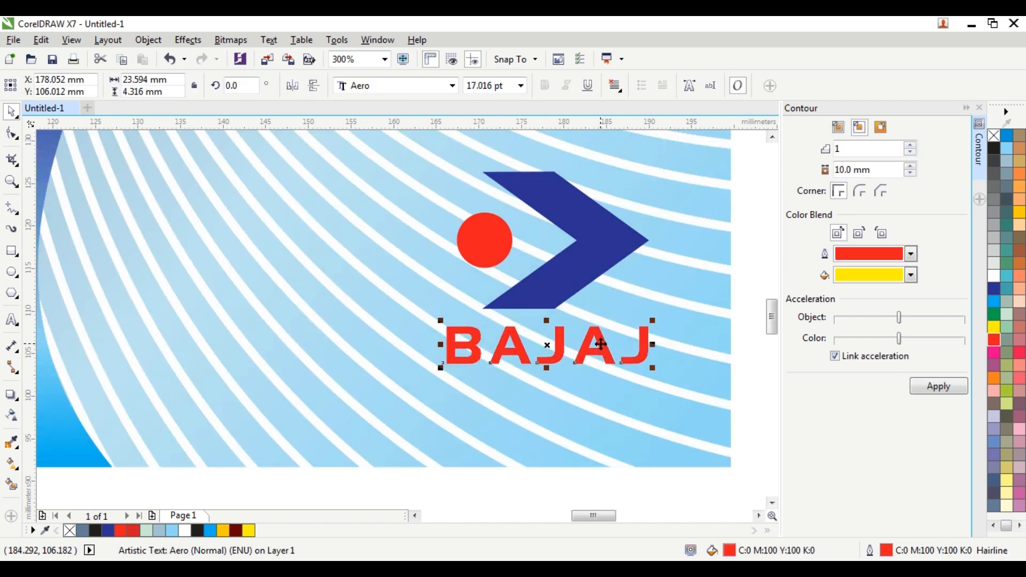
scroll(583, 349, down, 2)
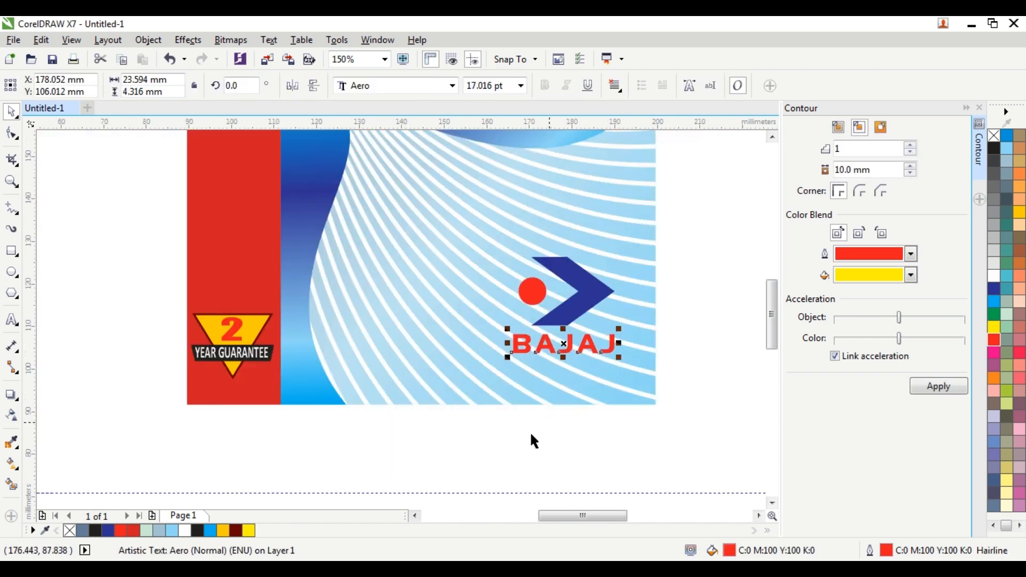
Add the artistic text "Bajaj Electricals Limited" in the empty area below the card
scroll(548, 377, up, 2)
click(12, 319)
click(230, 423)
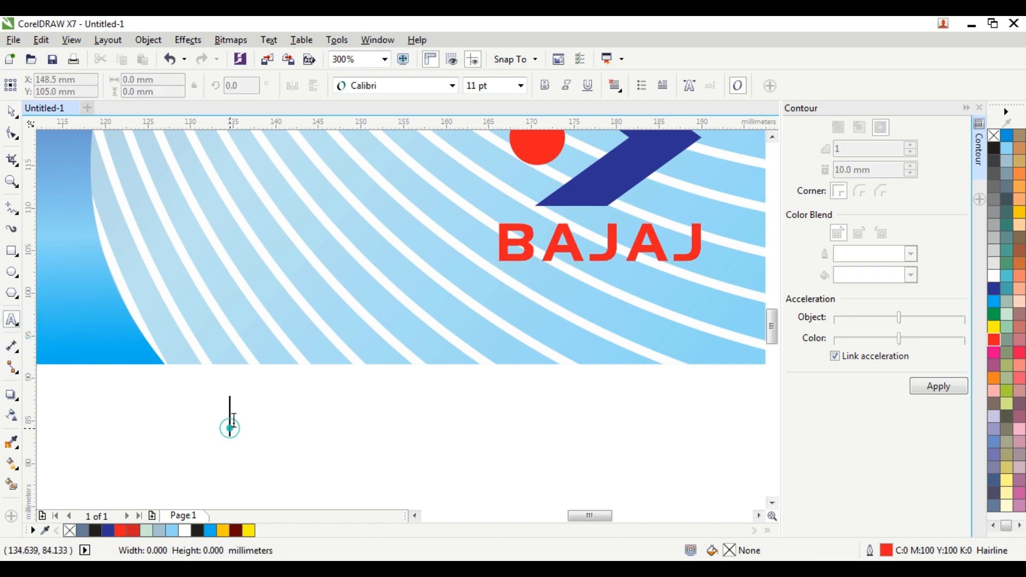
text(Baj)
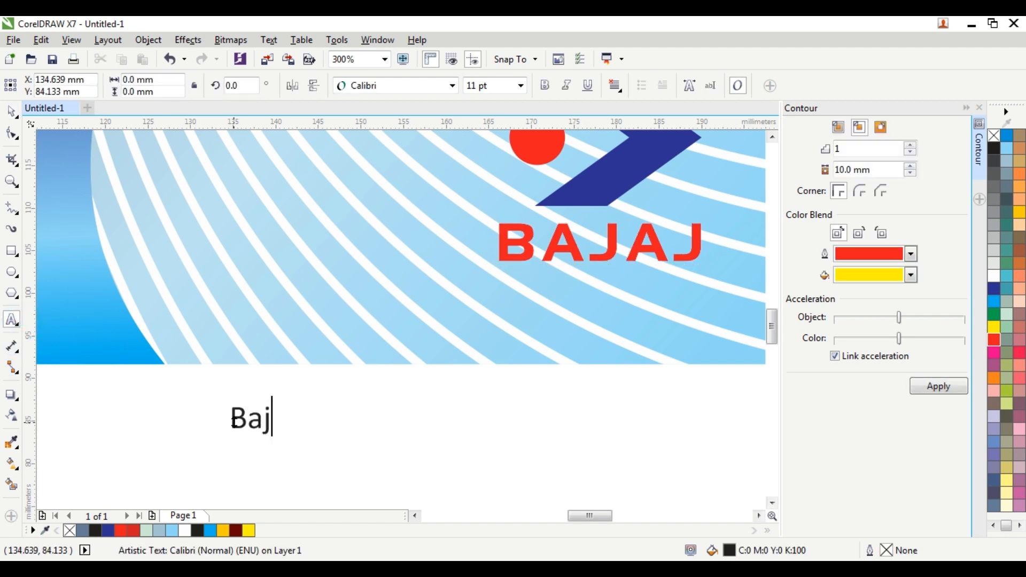
text(aj Electric)
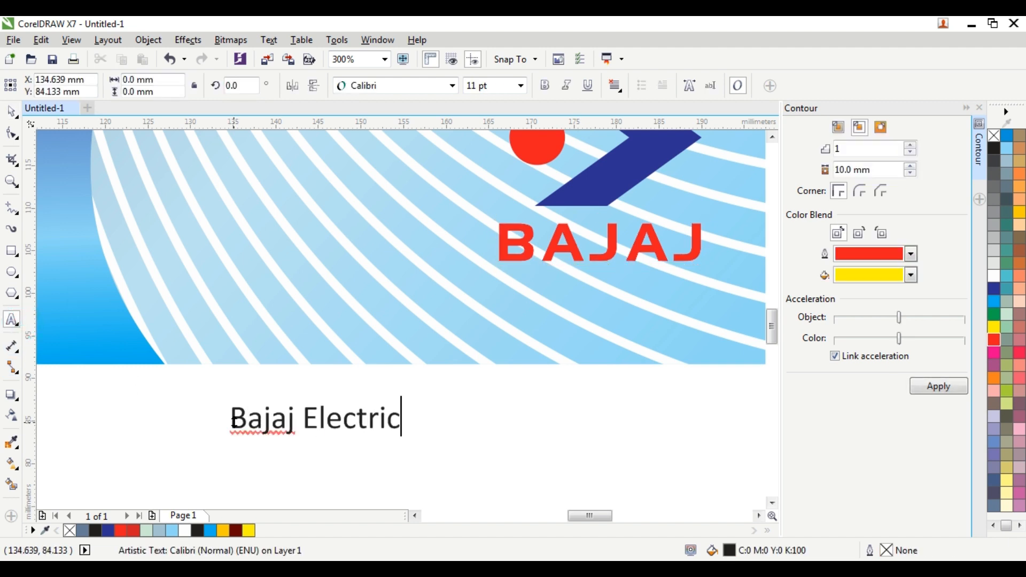
text(als Limited)
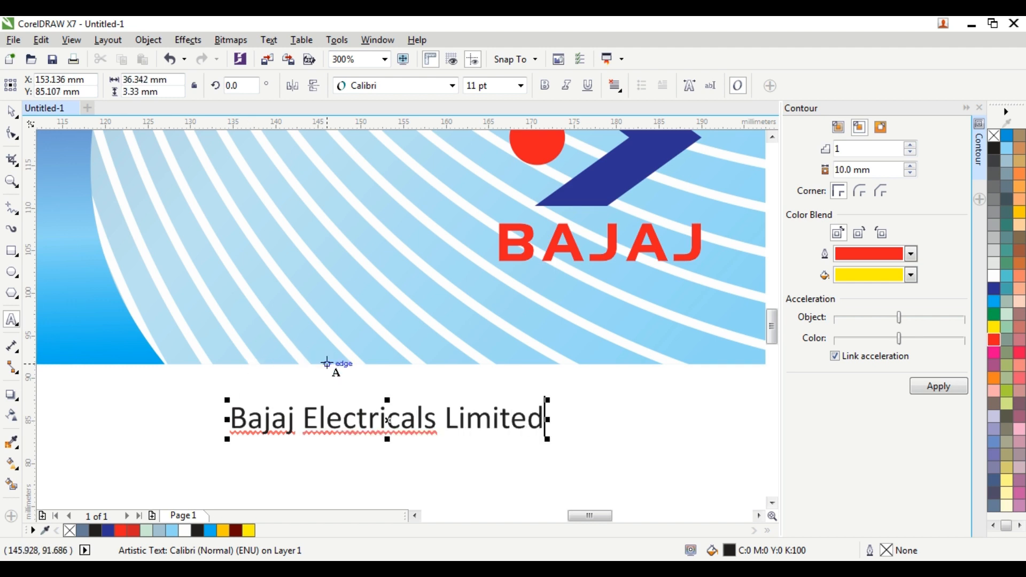
Set the font size of the whole "Bajaj Electricals Limited" text to 8 pt
key(ctrl+a)
click(493, 85)
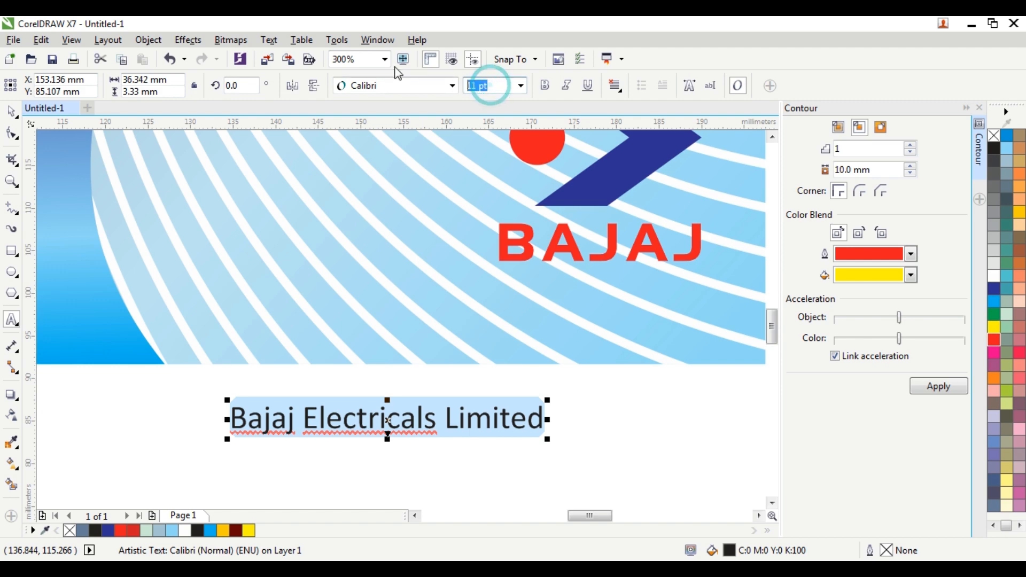
text(8)
key(Return)
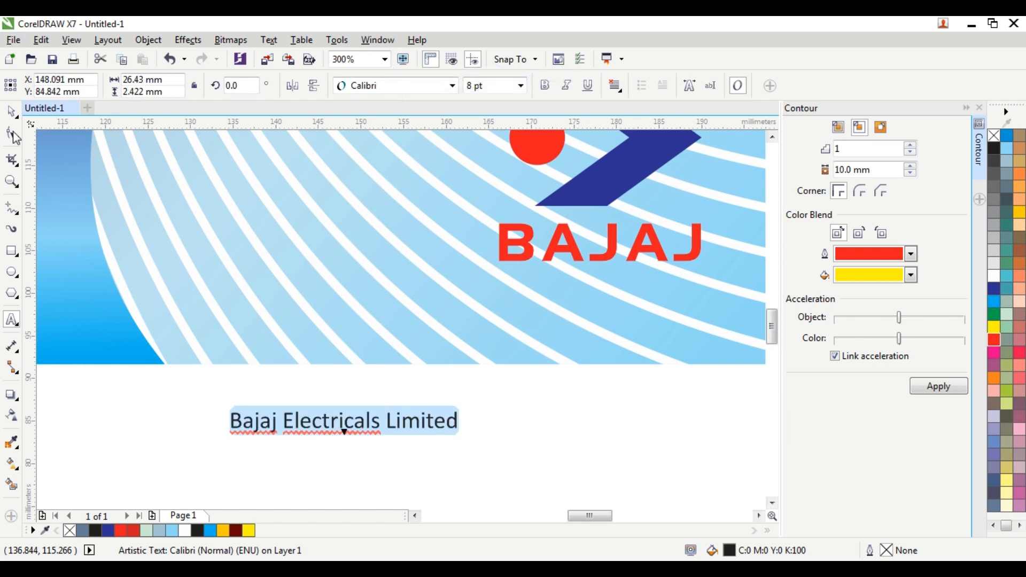
Move the company name directly beneath the BAJAJ caption and narrow it to roughly match the caption's width
click(9, 116)
scroll(429, 311, down, 1)
scroll(521, 306, up, 1)
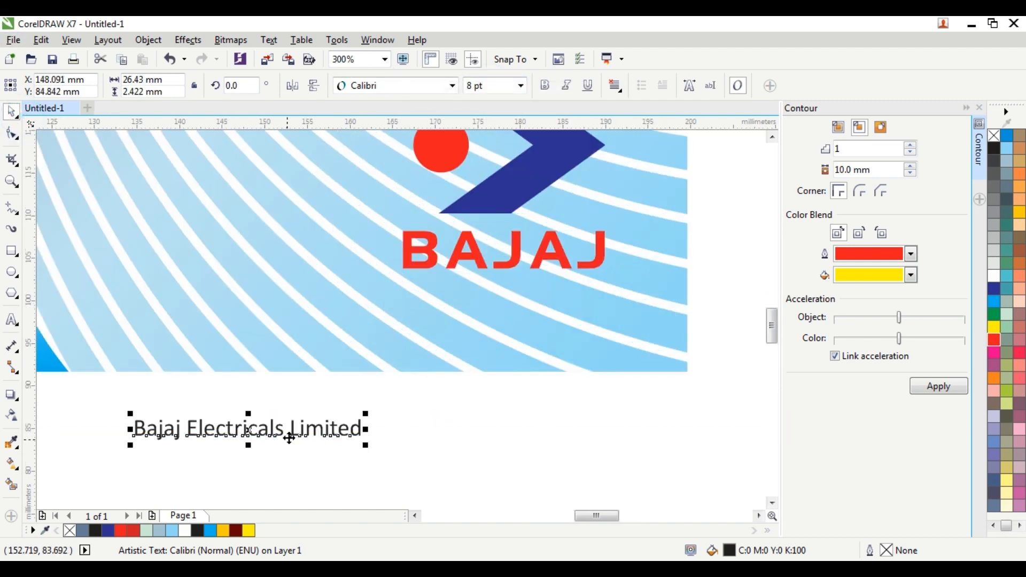
drag(293, 430, 551, 289)
drag(634, 292, 615, 293)
click(456, 431)
Add the artistic text "Inspiring Trust" in the empty area below the card
click(16, 321)
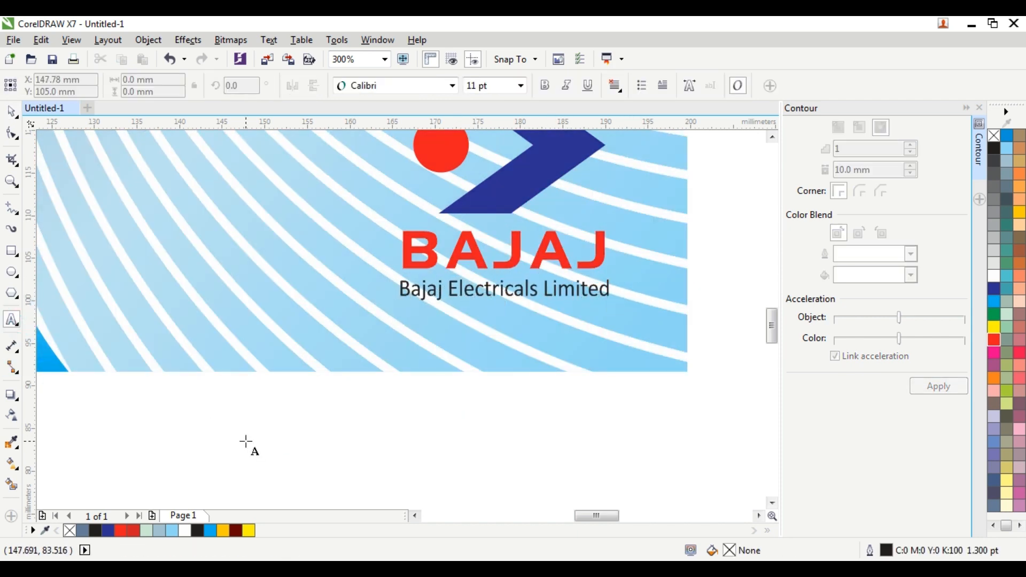
click(251, 432)
text(Inspiring Trust)
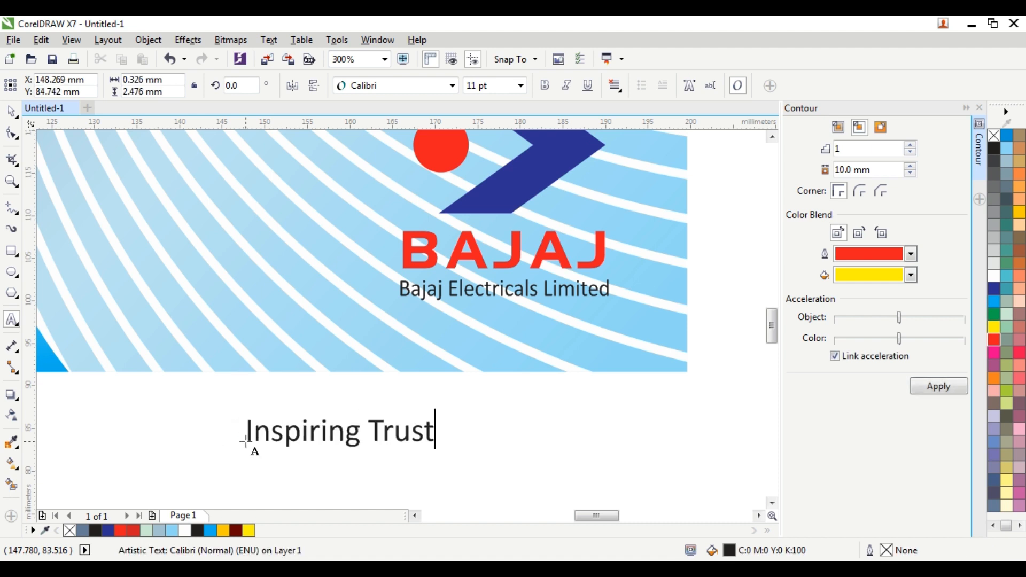
key(Escape)
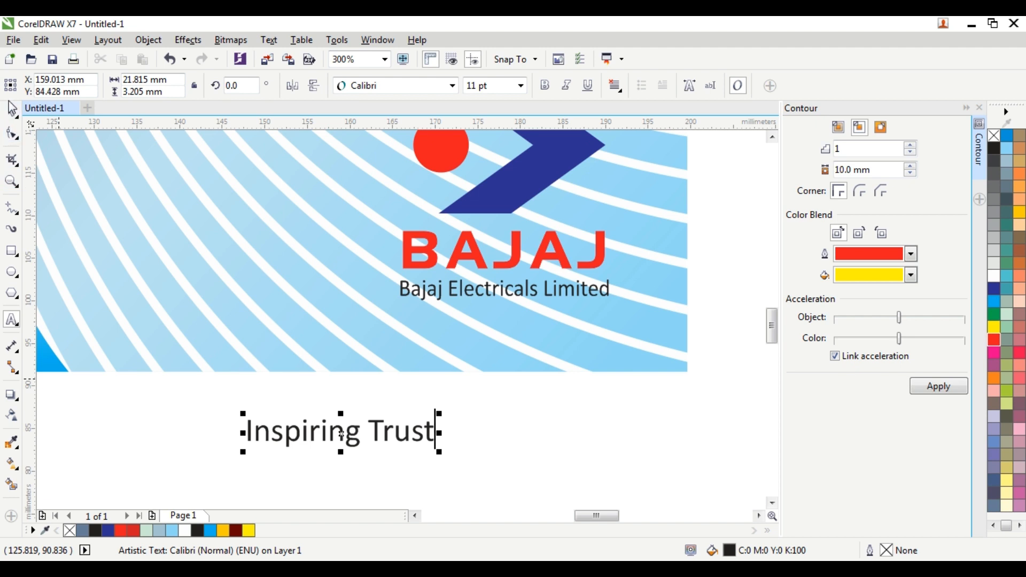
Set the "Inspiring Trust" tagline in the Champignon script font
click(403, 85)
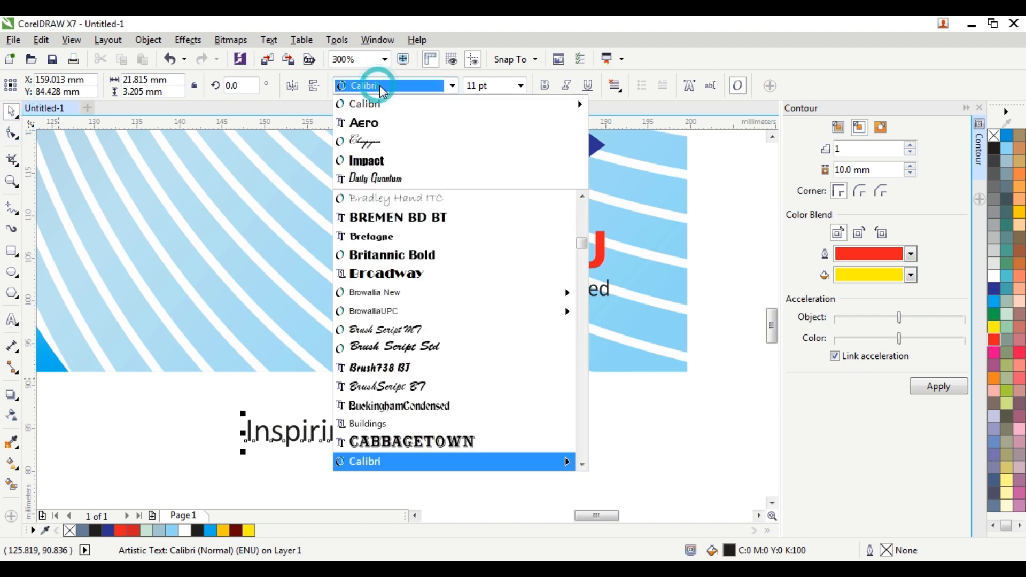
click(361, 138)
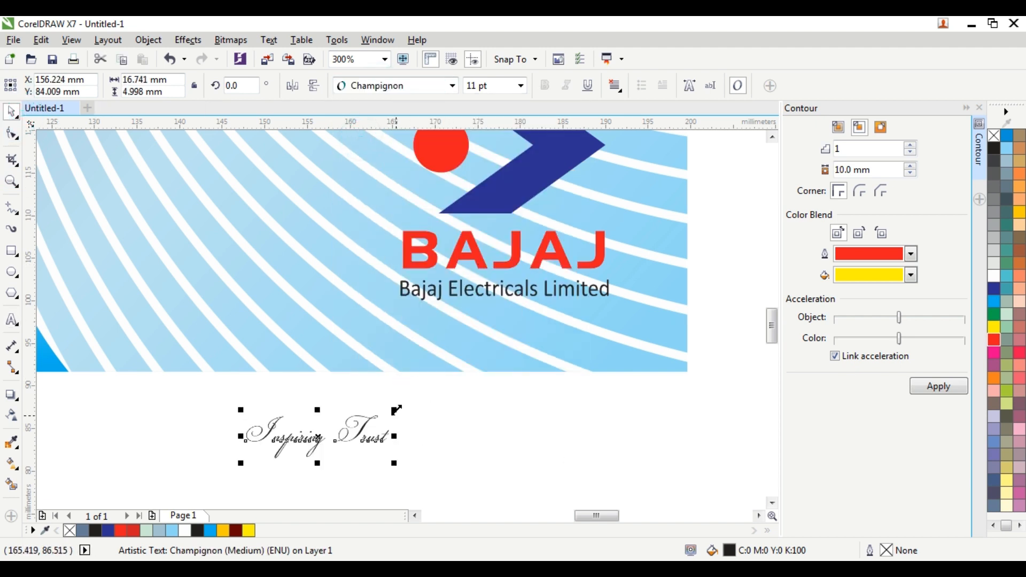
click(406, 86)
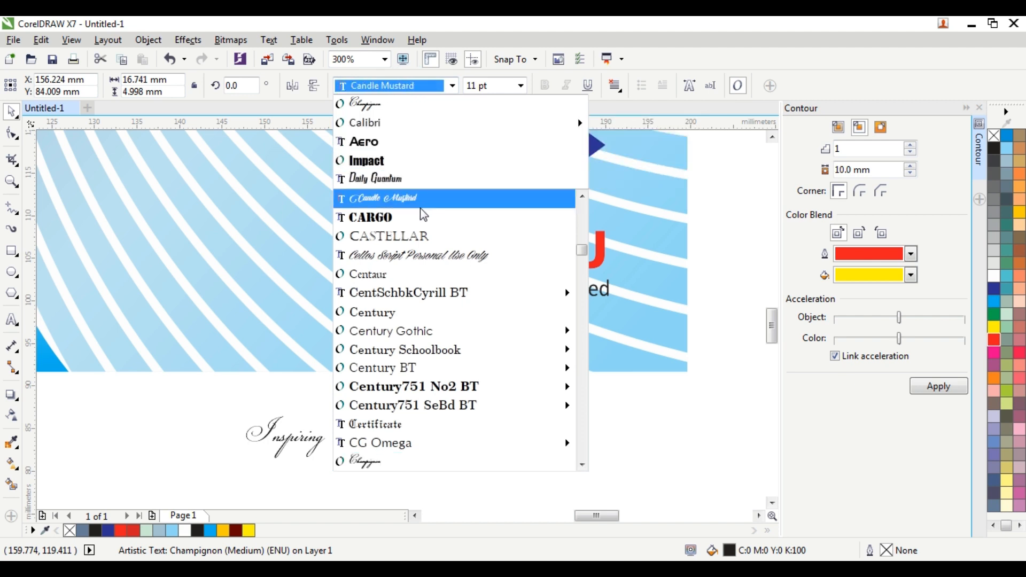
scroll(374, 364, down, 3)
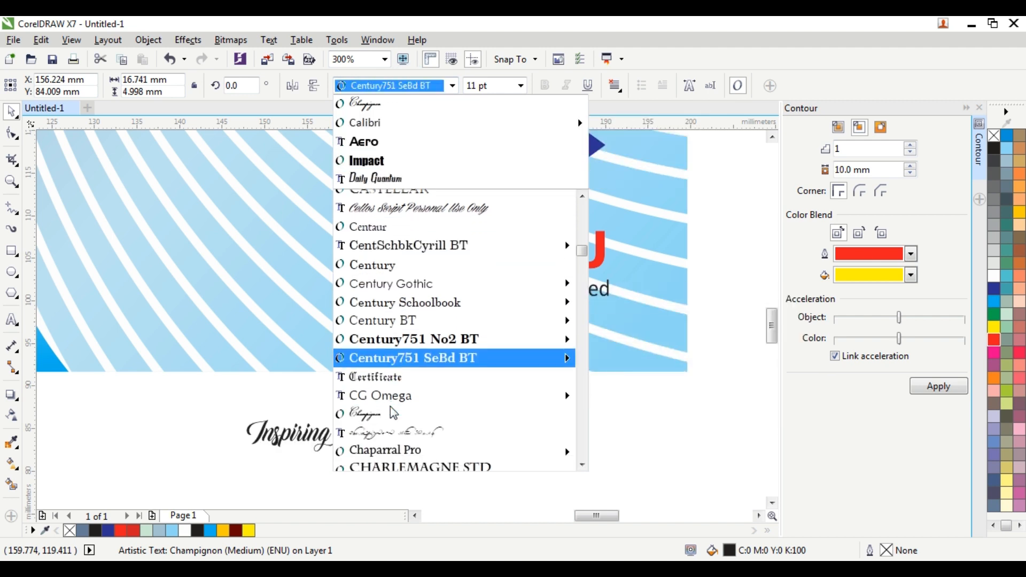
click(389, 297)
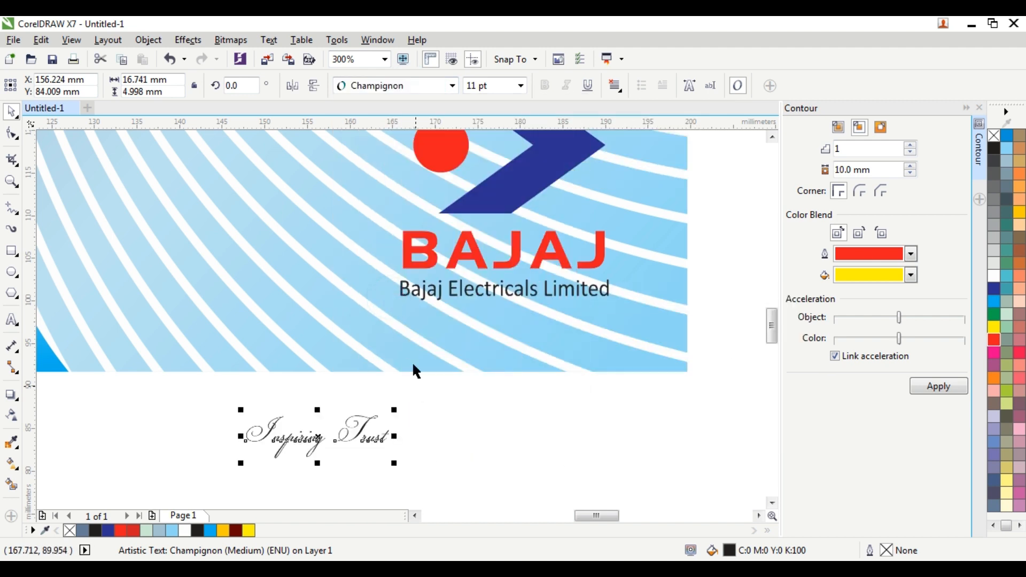
Change the font of the "Inspiring Trust" tagline to the Birds of Paradise Personal use script
click(406, 86)
key(Down)
key(Down)
key(Down)
key(Down)
key(Down)
key(Down)
key(Down)
key(Down)
key(Down)
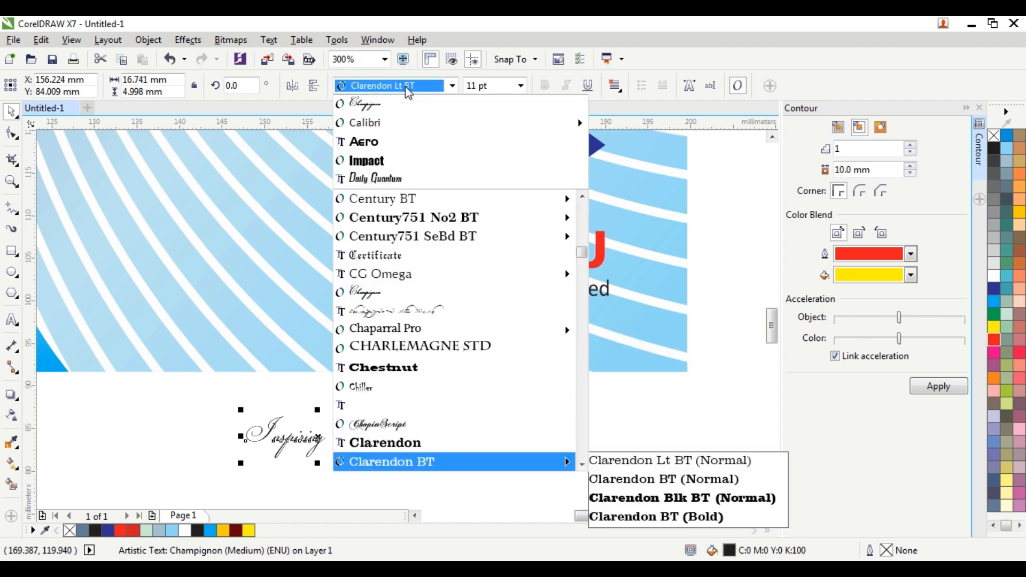
key(Down)
key(Down)
key(Down)
key(Down)
key(Down)
key(Down)
key(Down)
key(Down)
key(Down)
key(Down)
key(Down)
key(Down)
key(Down)
key(Down)
key(Down)
key(Down)
key(Down)
key(Down)
key(Down)
key(Down)
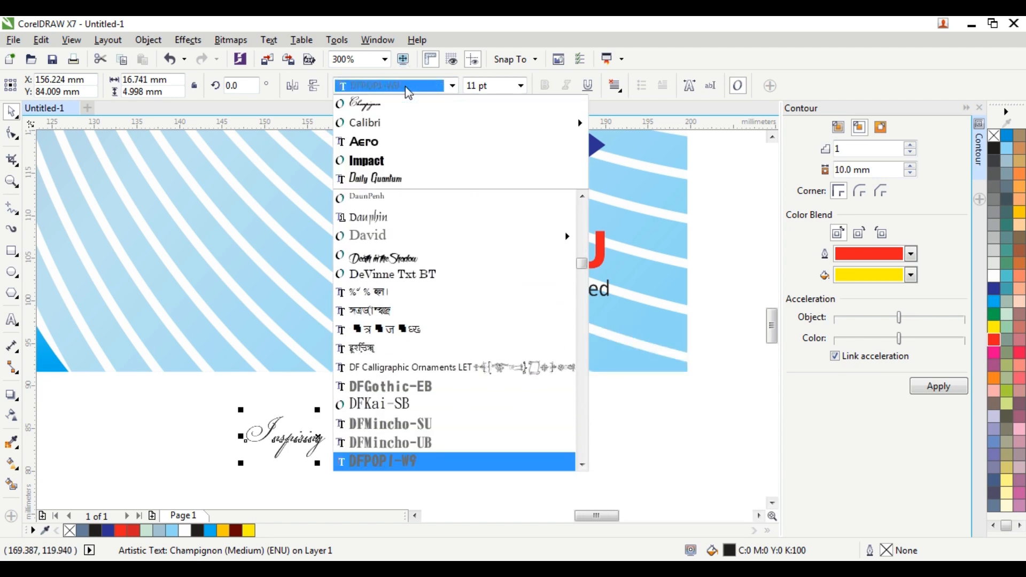
key(b)
key(Down)
key(Down)
key(Down)
key(Down)
key(Down)
key(Down)
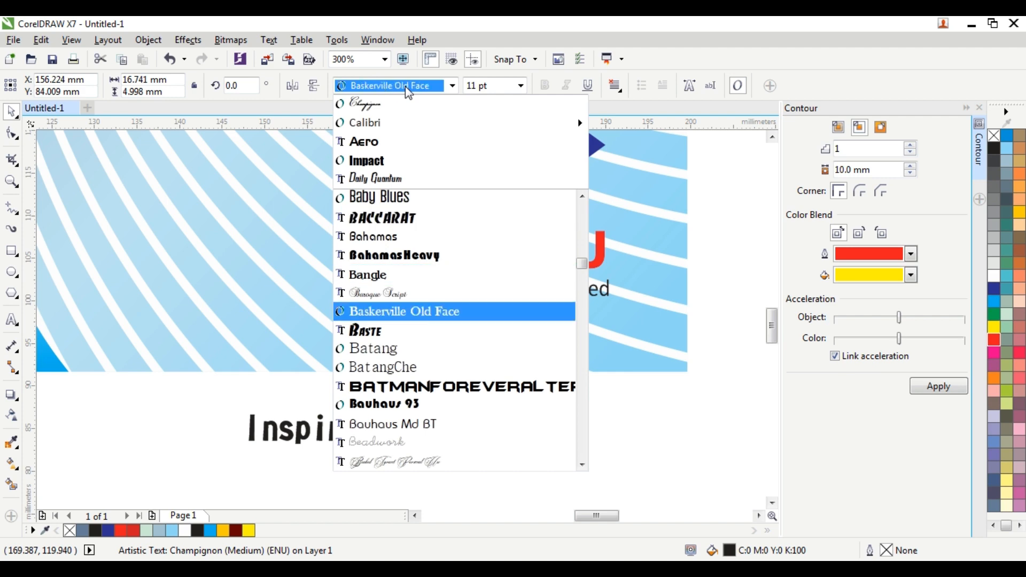
key(Down)
key(Down)
key(Down)
key(Down)
key(Down)
key(Down)
key(Down)
key(Down)
key(Down)
key(Down)
key(Down)
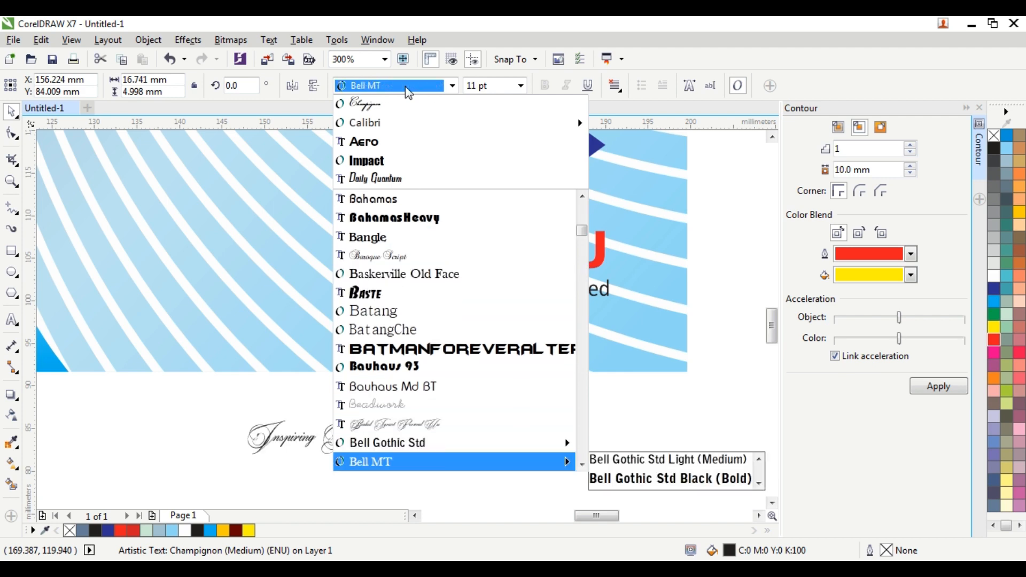
key(Down)
key(Down)
key(Down)
key(Down)
key(Down)
key(Down)
key(Down)
key(Down)
key(Down)
key(Down)
key(Down)
key(Down)
key(Down)
key(Down)
key(Down)
key(Down)
key(Down)
key(Down)
key(Down)
key(Down)
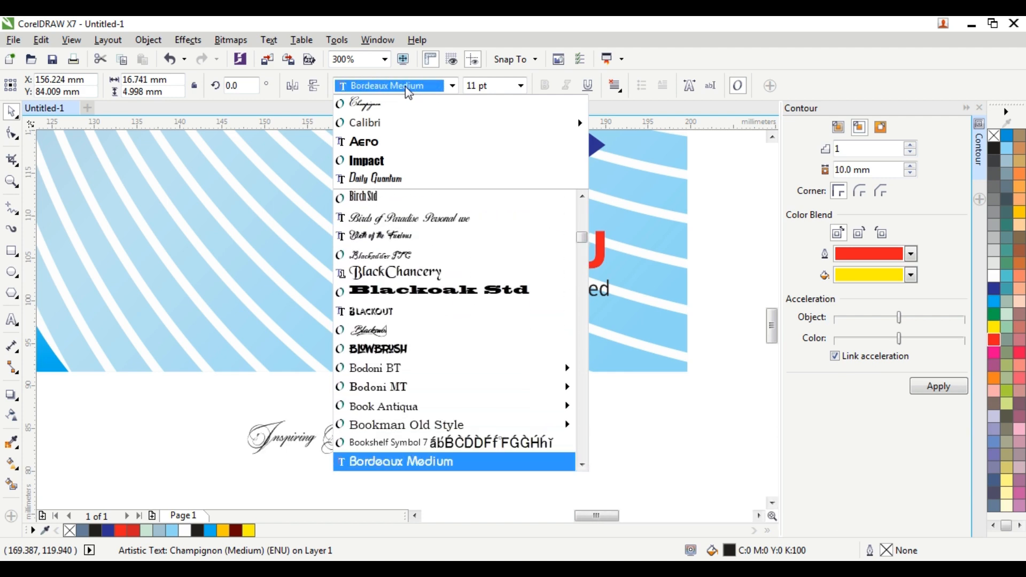
key(Up)
key(Up)
key(Up)
key(Up)
key(Up)
key(Up)
key(Up)
key(Up)
key(Up)
key(Up)
key(Up)
key(Up)
key(Up)
key(Up)
key(Up)
key(Up)
key(Down)
key(Down)
key(Down)
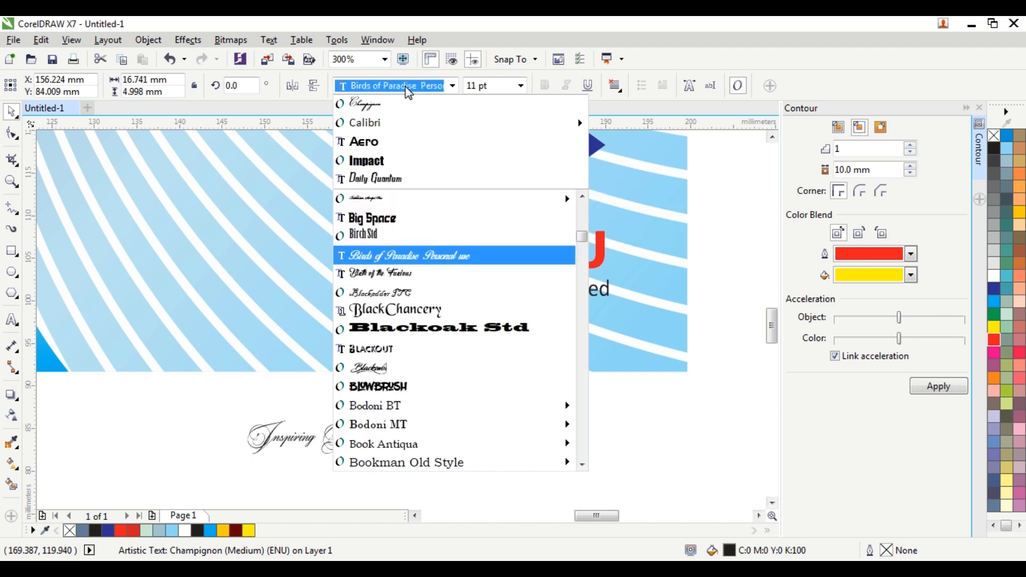
key(Return)
Place the "Inspiring Trust" tagline directly beneath the company name and enlarge it to roughly match that line's width
drag(389, 435, 615, 315)
drag(544, 314, 551, 328)
scroll(550, 328, down, 2)
click(672, 195)
Select the emblem with its caption, company name and tagline and nudge them all slightly upward on the card
drag(717, 159, 399, 380)
key(Up)
key(Up)
key(Up)
key(Up)
key(Up)
key(Up)
key(Up)
key(Up)
key(Up)
key(Up)
key(Up)
key(Up)
key(Up)
key(Up)
key(Up)
key(Up)
key(Up)
key(Up)
key(Up)
key(Up)
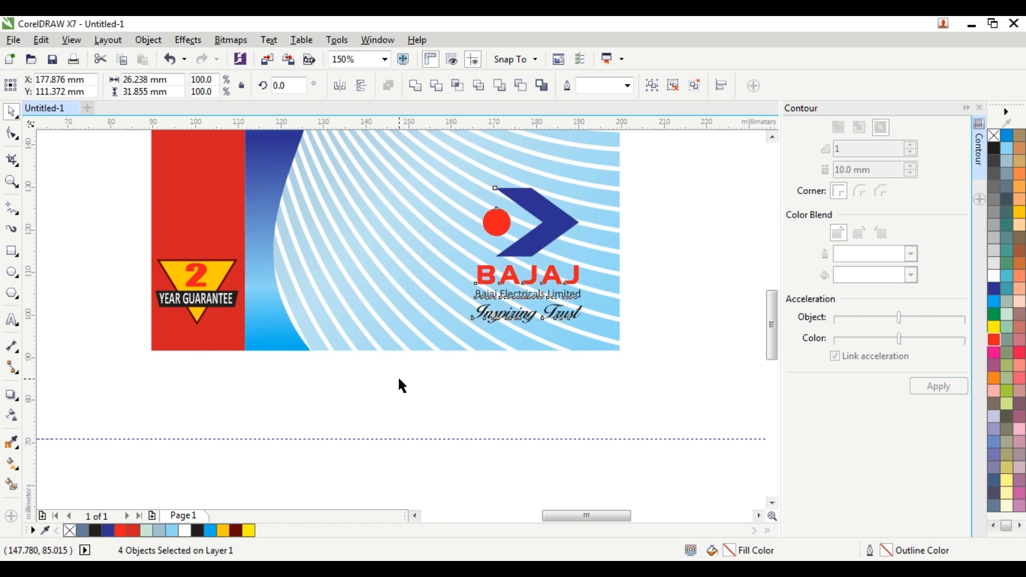
key(Up)
key(Up)
key(Up)
key(Up)
key(Up)
key(Up)
key(Up)
key(Up)
key(Up)
key(Up)
key(Up)
key(Up)
key(Up)
key(Up)
key(Up)
click(403, 389)
Add the artistic text "Guarantee Card" in the empty area above the card
scroll(426, 401, down, 2)
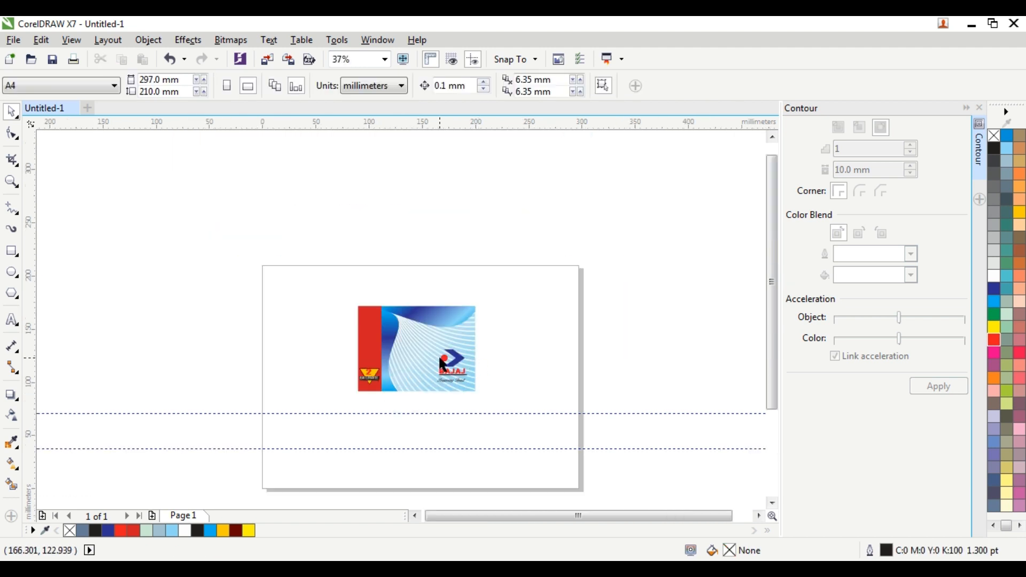
scroll(443, 366, up, 1)
scroll(438, 320, up, 1)
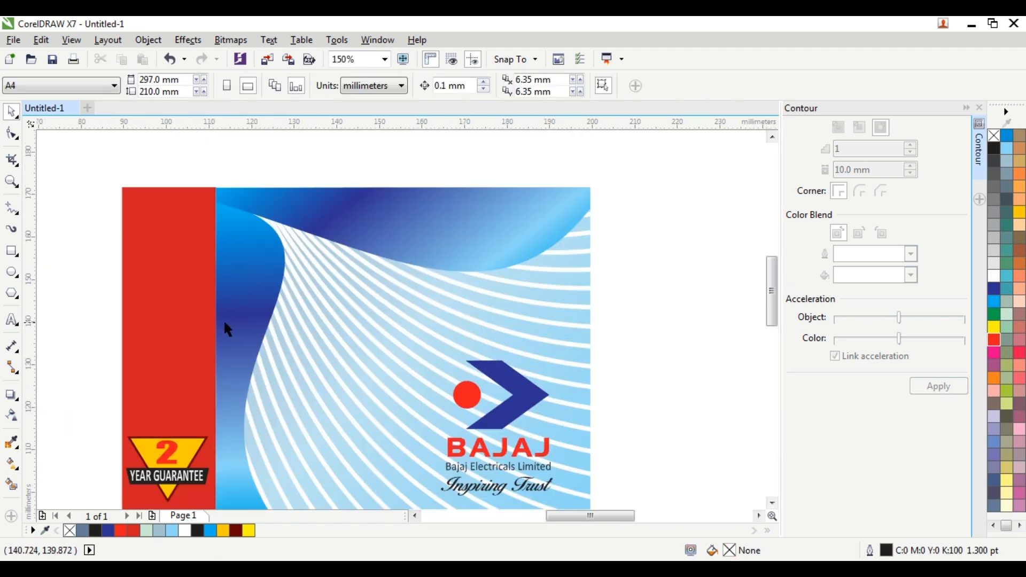
click(20, 328)
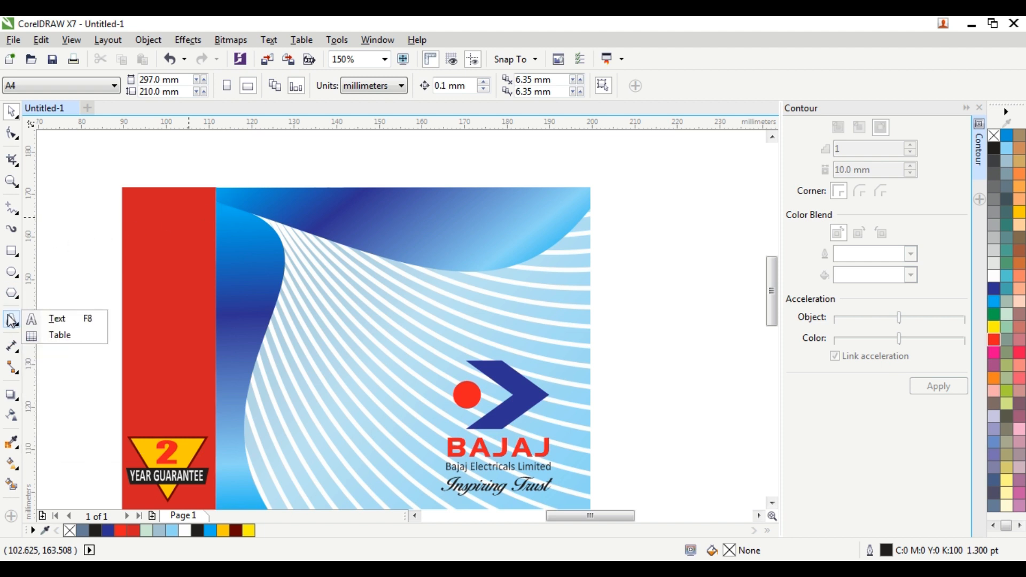
click(54, 319)
click(270, 155)
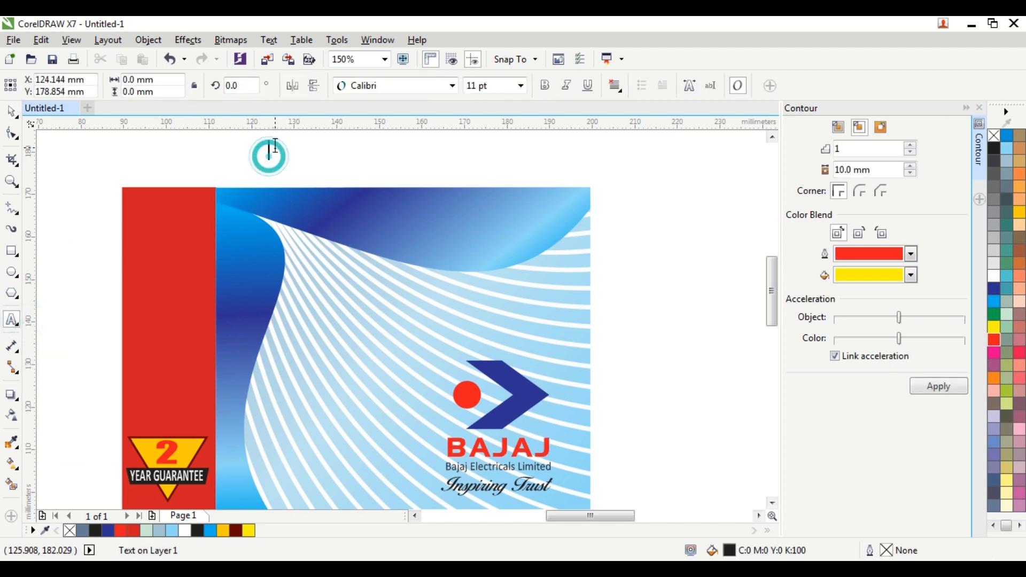
text(Guarantee Card)
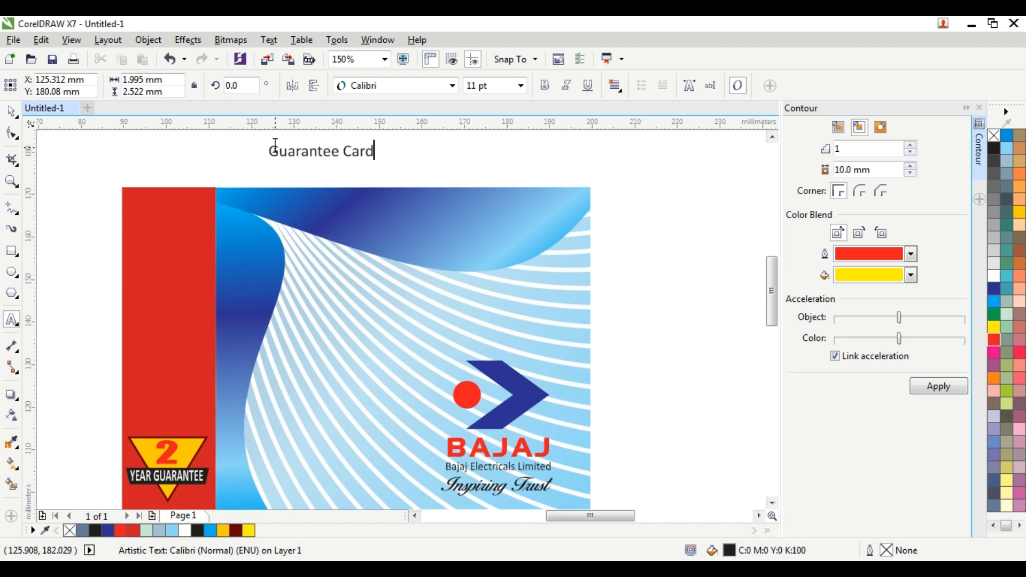
click(11, 112)
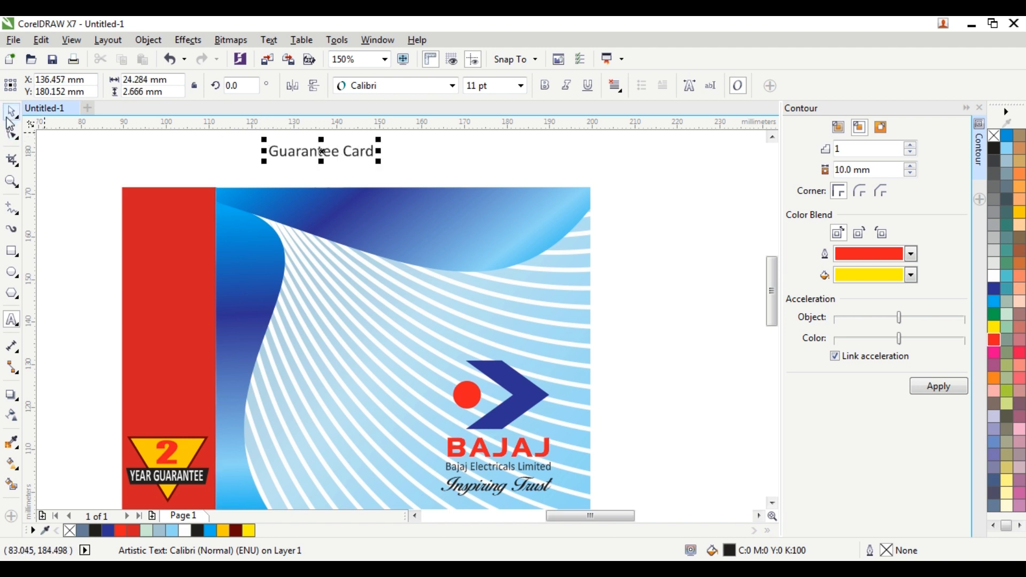
Format "Guarantee Card" as a bold white title of about 18.7 pt on the card's upper blue curve
click(545, 86)
drag(383, 164, 436, 221)
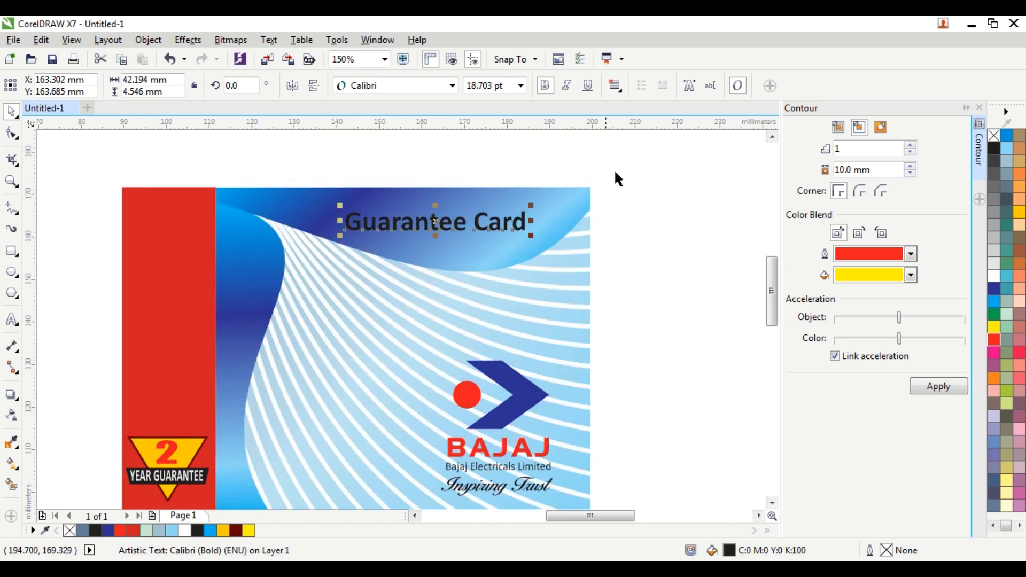
click(994, 276)
click(615, 211)
scroll(616, 211, down, 1)
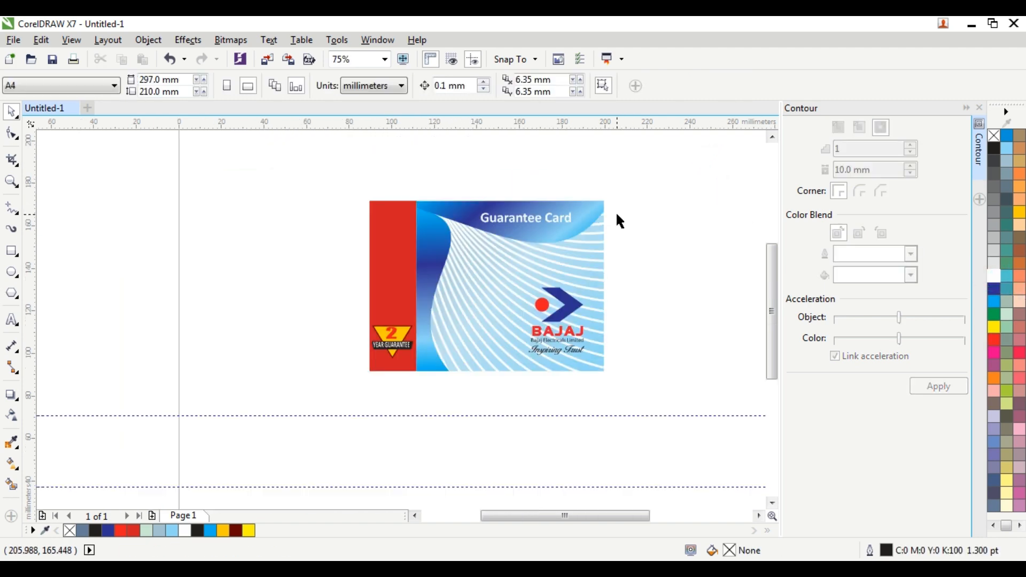
scroll(577, 252, up, 1)
scroll(512, 249, down, 1)
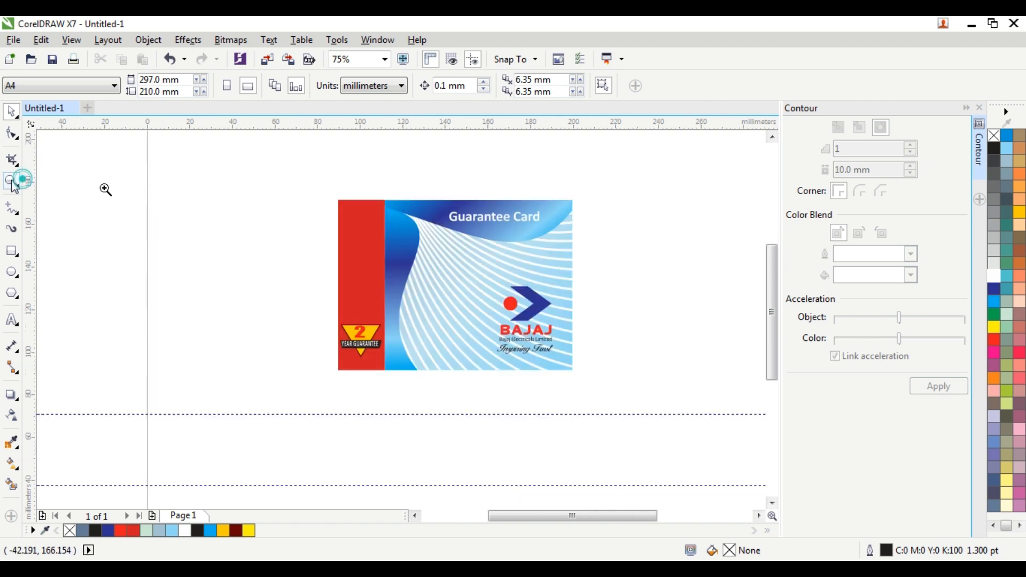
Give the "Guarantee Card" title a drop shadow cast downward from the letters at about 265°
click(12, 181)
drag(313, 180, 595, 385)
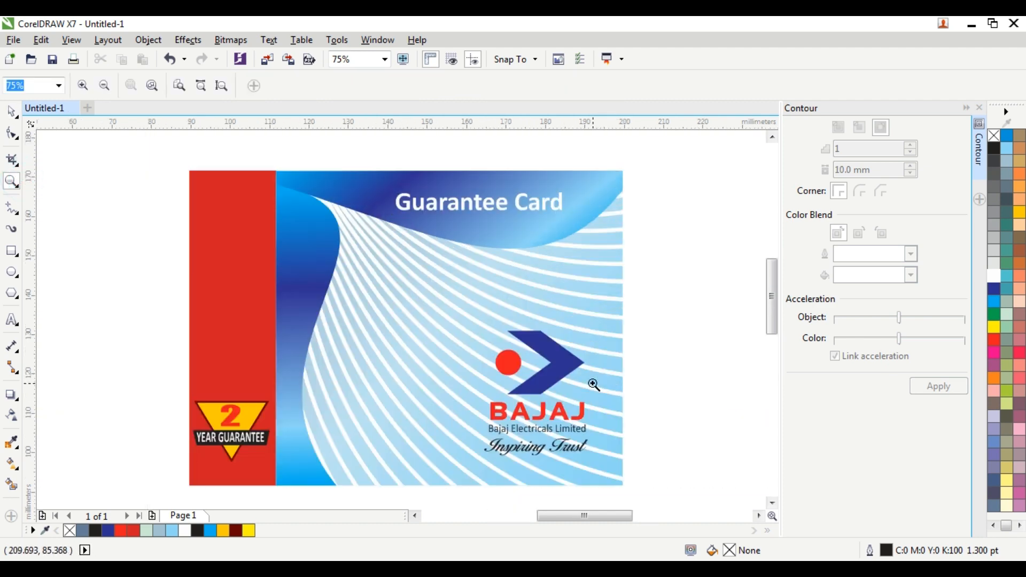
click(12, 112)
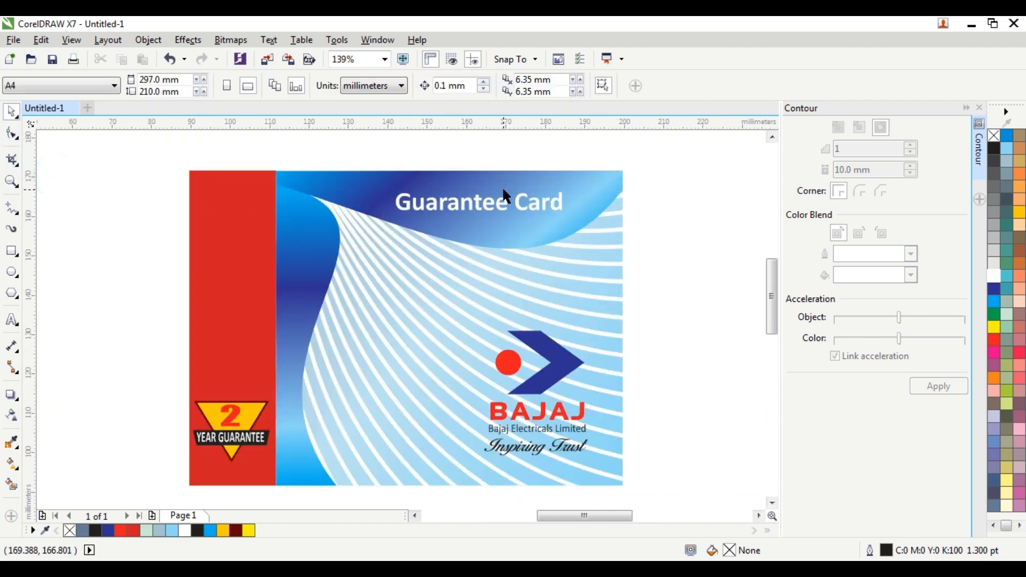
scroll(453, 229, up, 1)
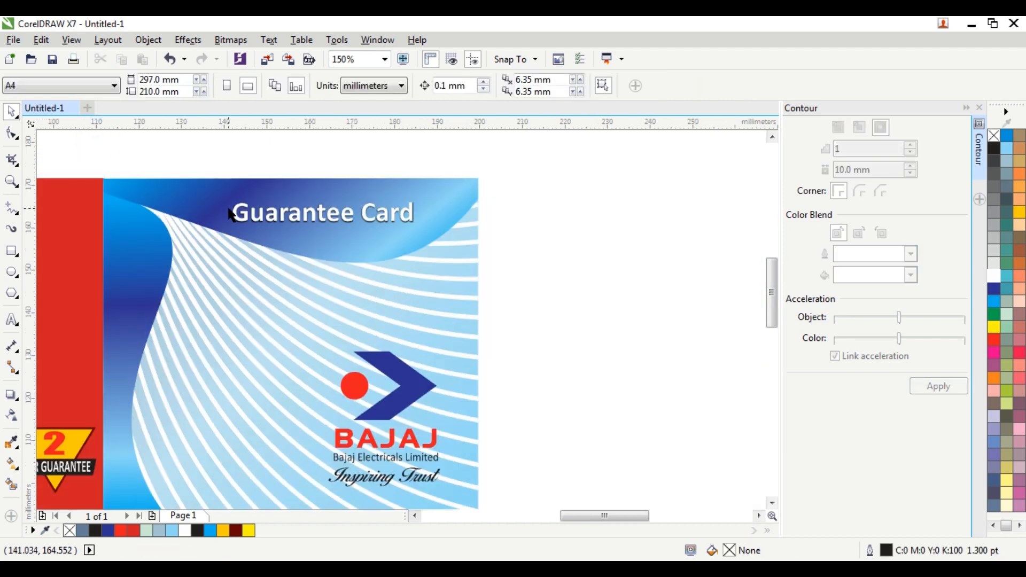
click(596, 201)
scroll(342, 217, up, 2)
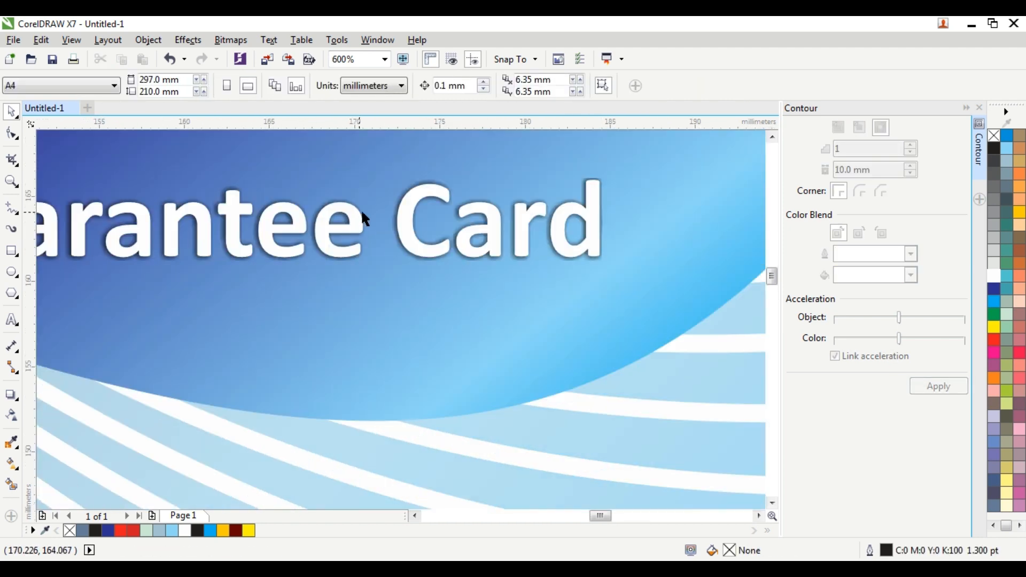
click(410, 206)
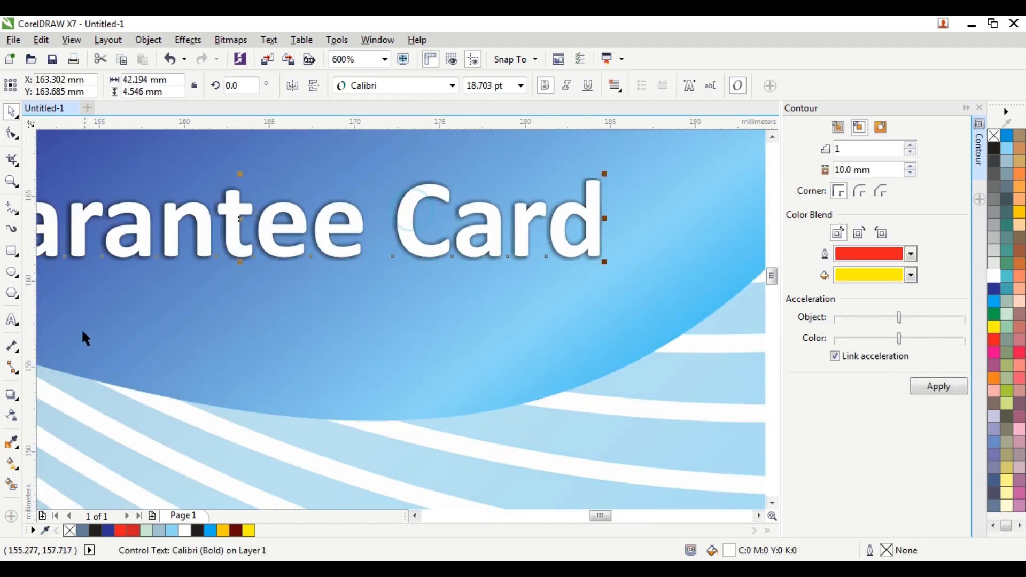
click(12, 395)
drag(235, 217, 255, 184)
drag(600, 181, 322, 291)
scroll(340, 287, down, 1)
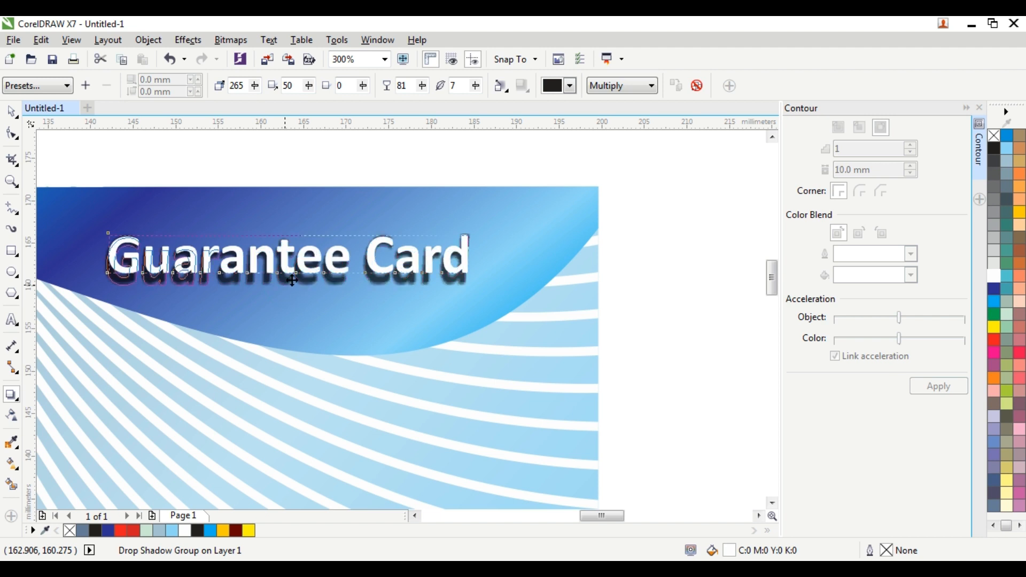
Shorten the title's drop shadow so it falls closely beneath the letters at about 272°
scroll(321, 282, up, 2)
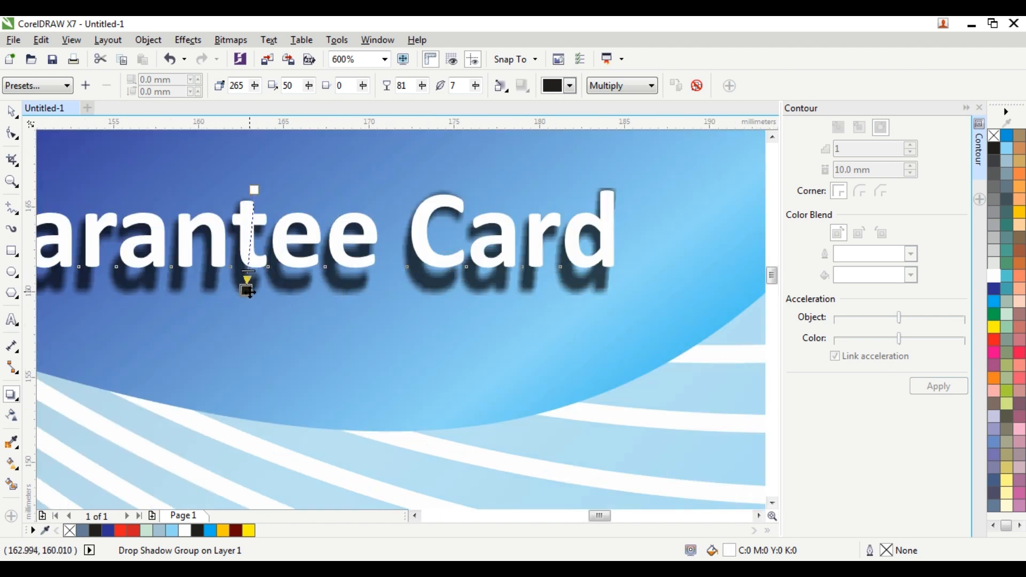
drag(249, 290, 265, 275)
scroll(364, 283, down, 4)
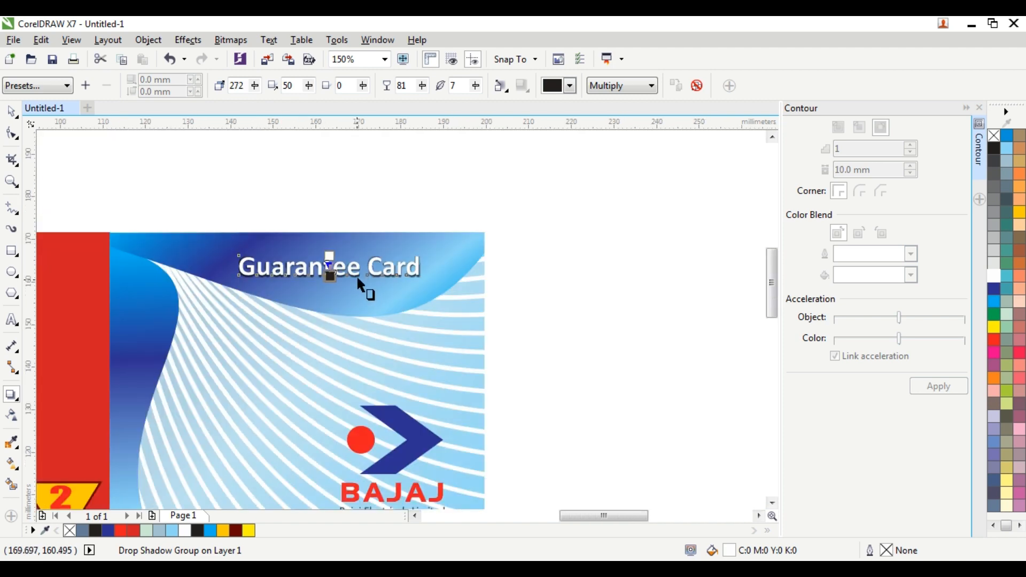
click(230, 163)
scroll(326, 267, up, 2)
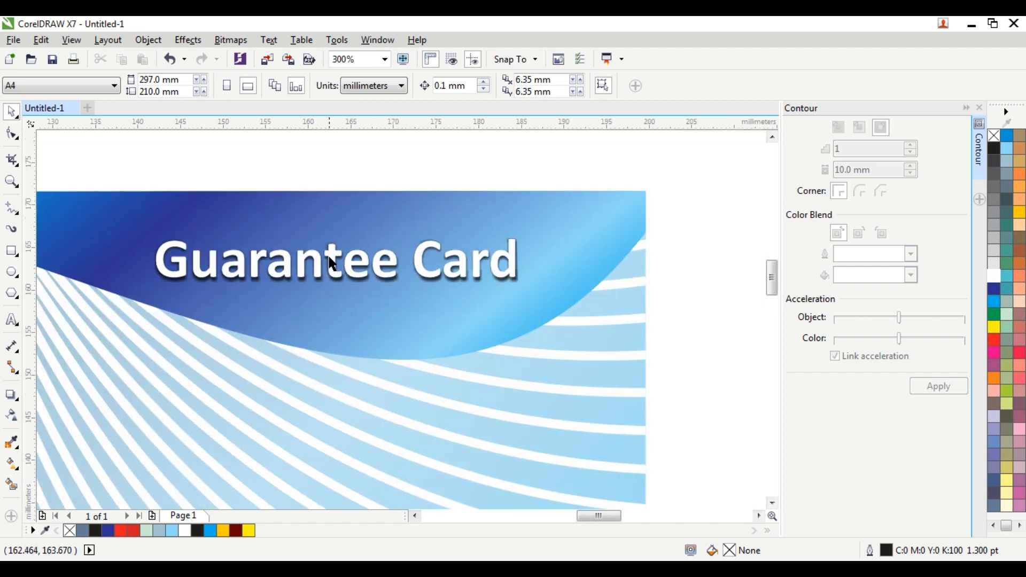
Fill the "Guarantee Card" title with yellow (C0 M0 Y100 K0)
click(332, 263)
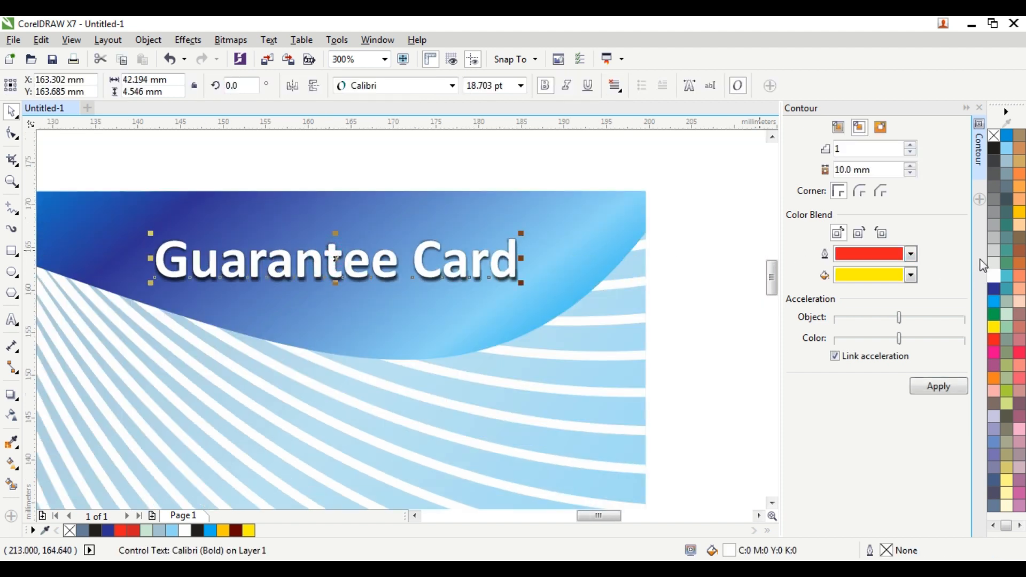
click(990, 147)
key(ctrl+z)
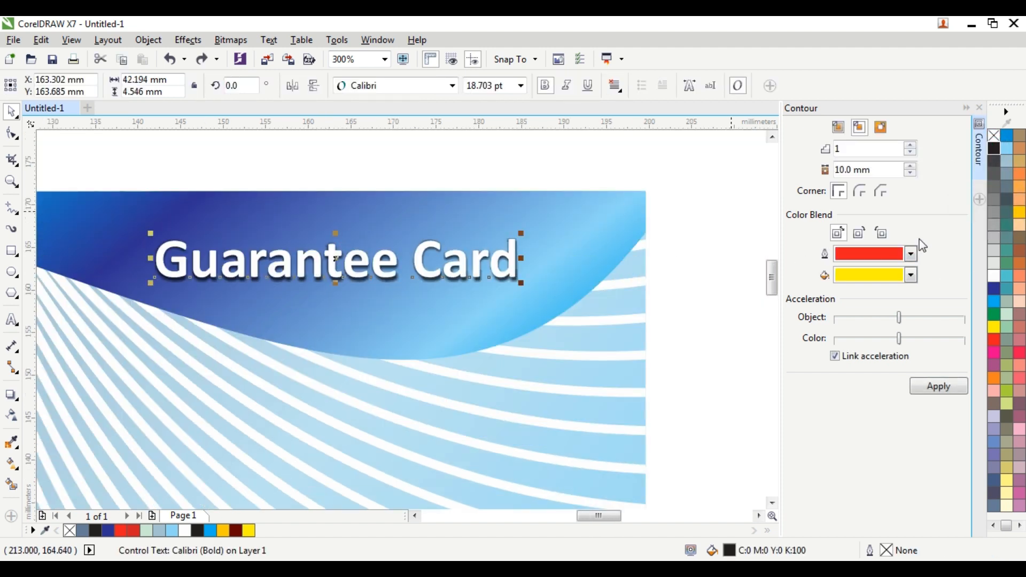
click(994, 327)
click(548, 184)
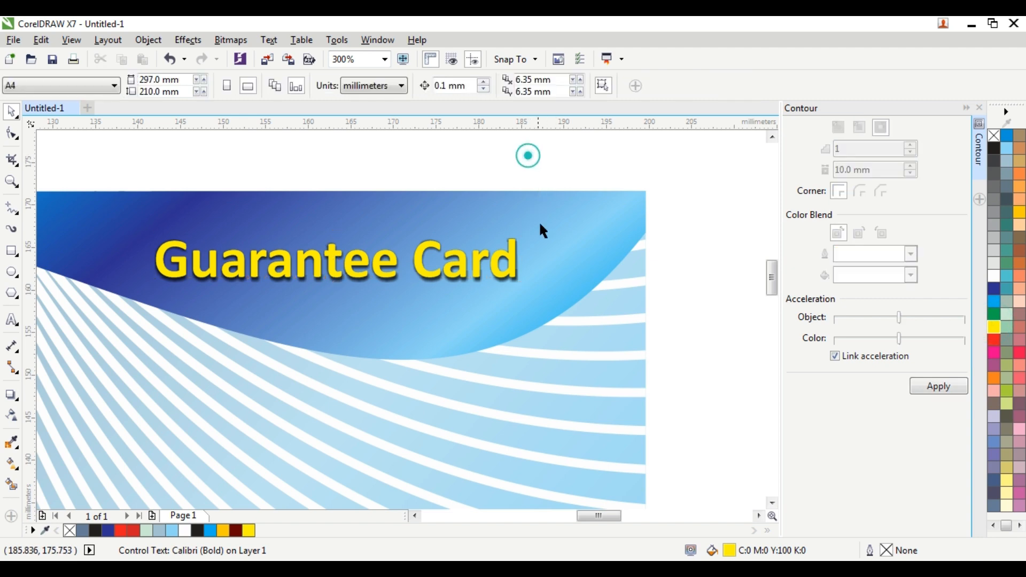
Enlarge the "Guarantee Card" title together with its shadow to about 108.7%
scroll(540, 224, down, 4)
scroll(491, 251, up, 2)
drag(684, 175, 344, 277)
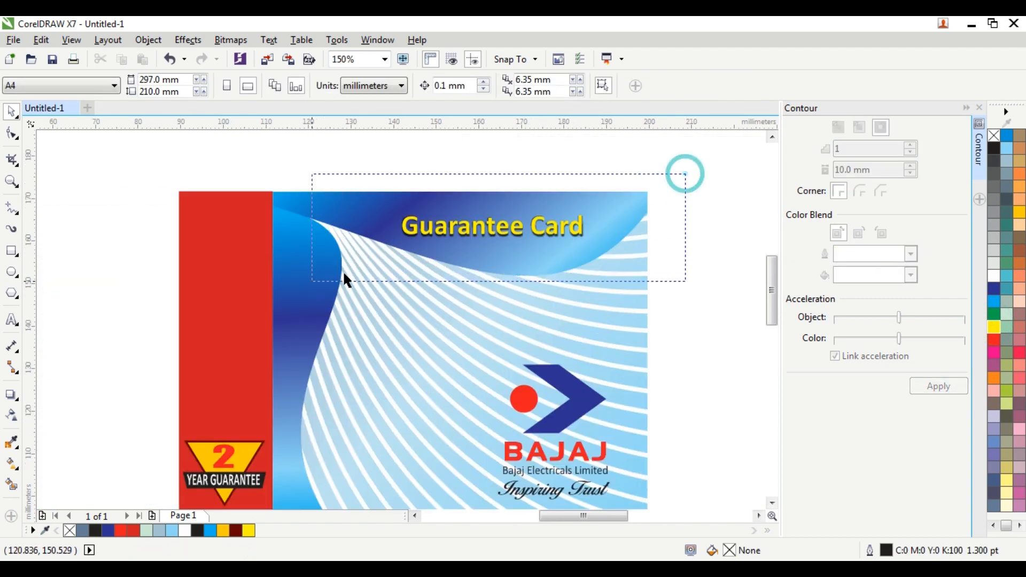
scroll(573, 233, up, 2)
drag(601, 191, 620, 176)
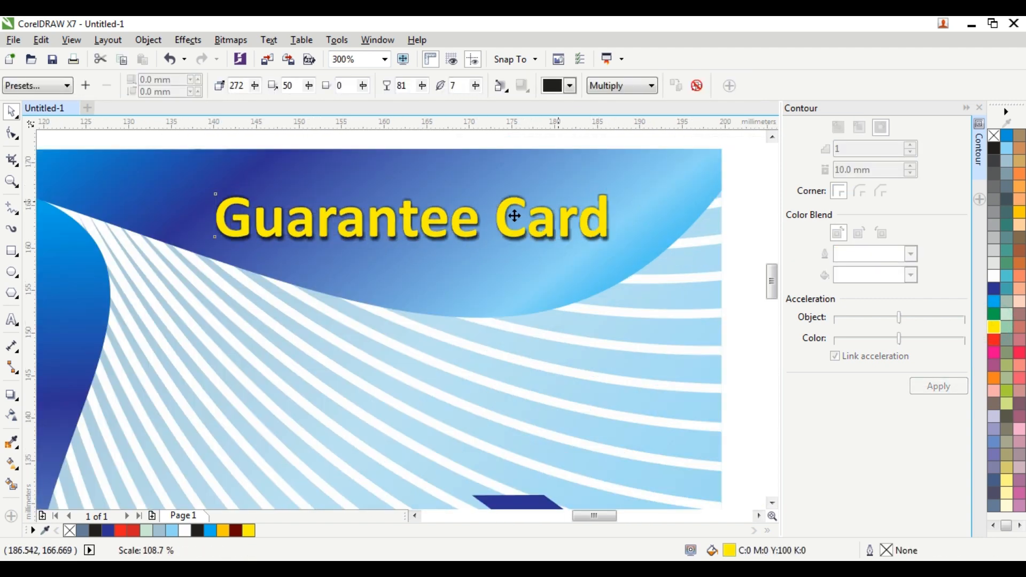
scroll(473, 242, down, 2)
click(687, 190)
scroll(676, 251, down, 2)
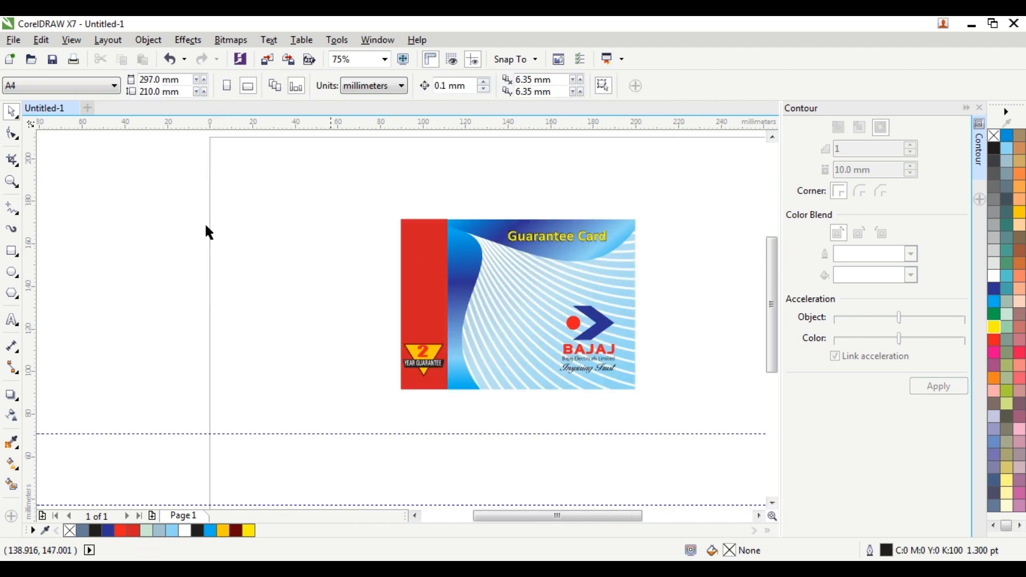
Ungroup the card's 110 × 80 mm background artwork so its curves and strip can be edited separately
click(11, 182)
drag(380, 204, 655, 420)
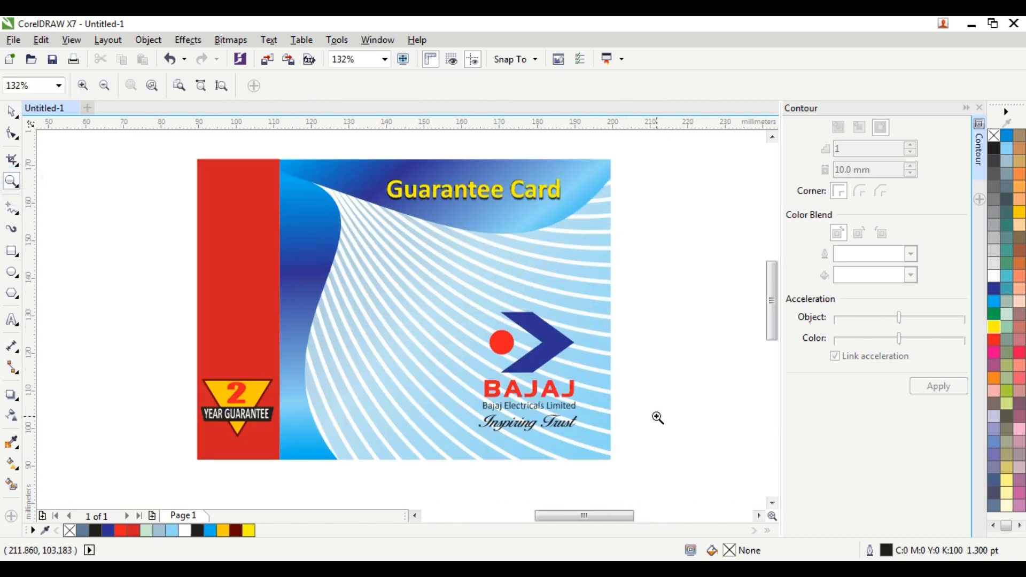
click(12, 114)
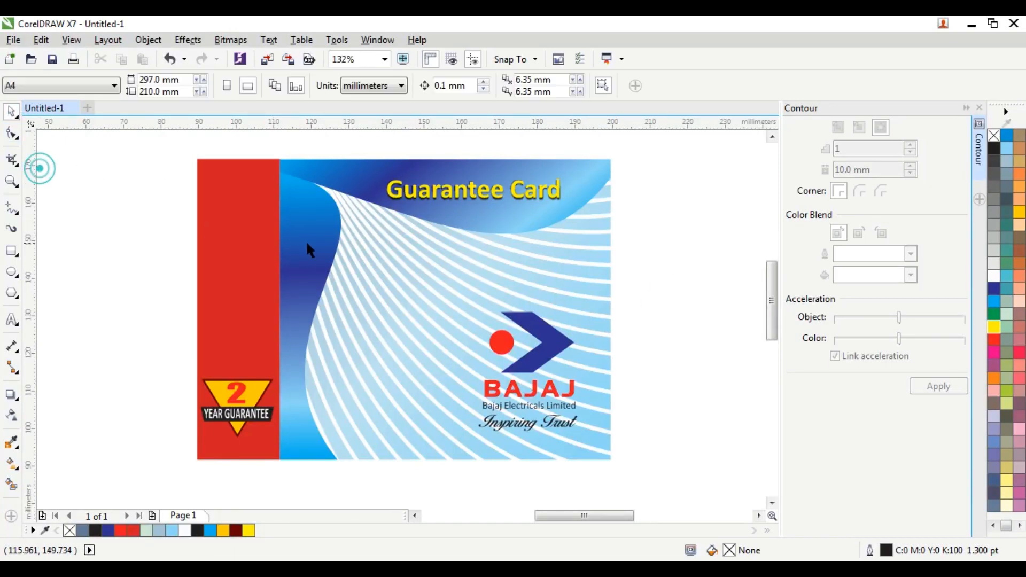
click(318, 247)
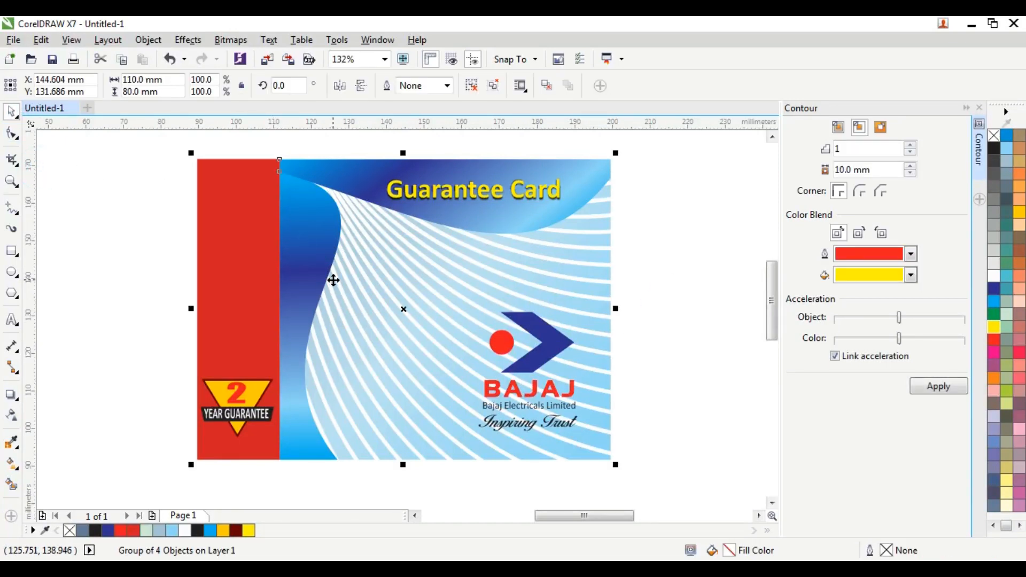
key(ctrl+u)
click(104, 226)
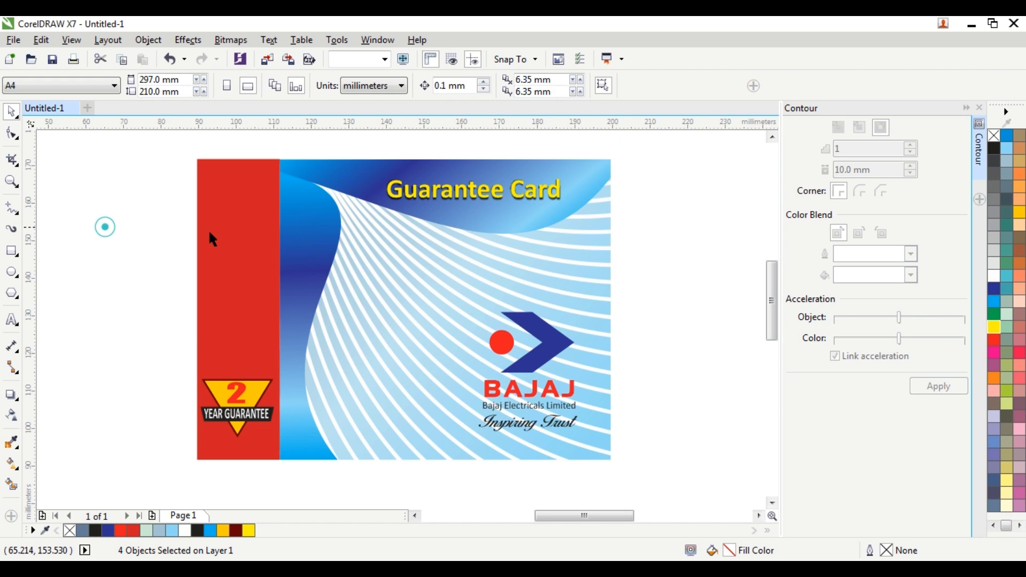
Add a drop shadow to the vertical blue curve, cast toward the arcs at 1° with opacity 84 and feathering 8
click(319, 233)
scroll(350, 332, up, 3)
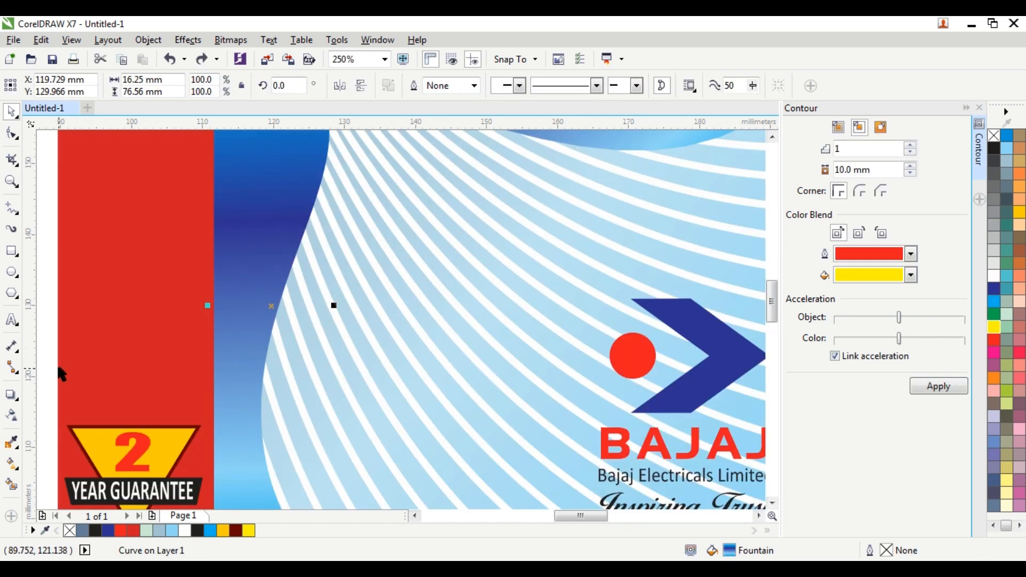
click(15, 395)
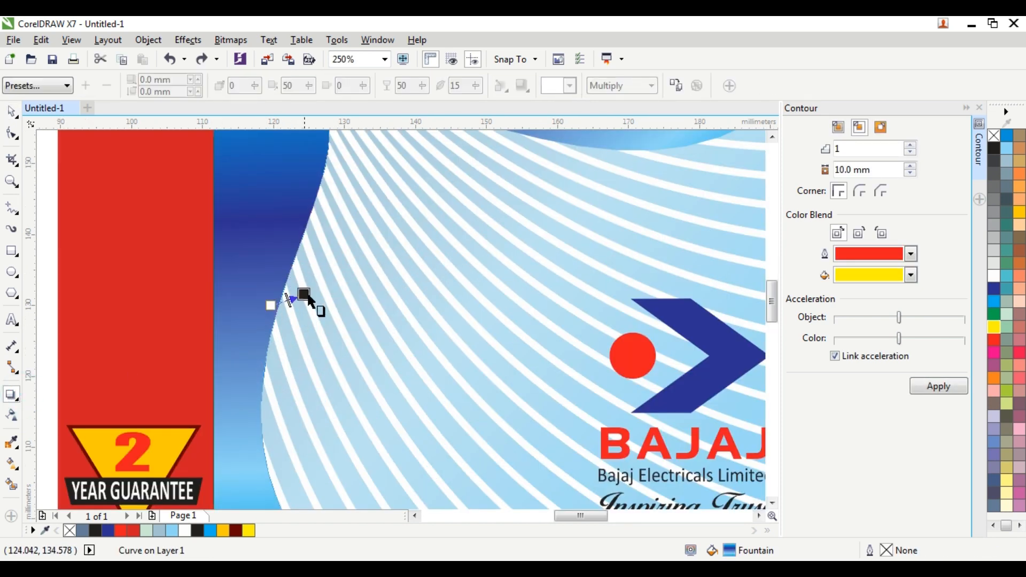
drag(307, 294, 337, 304)
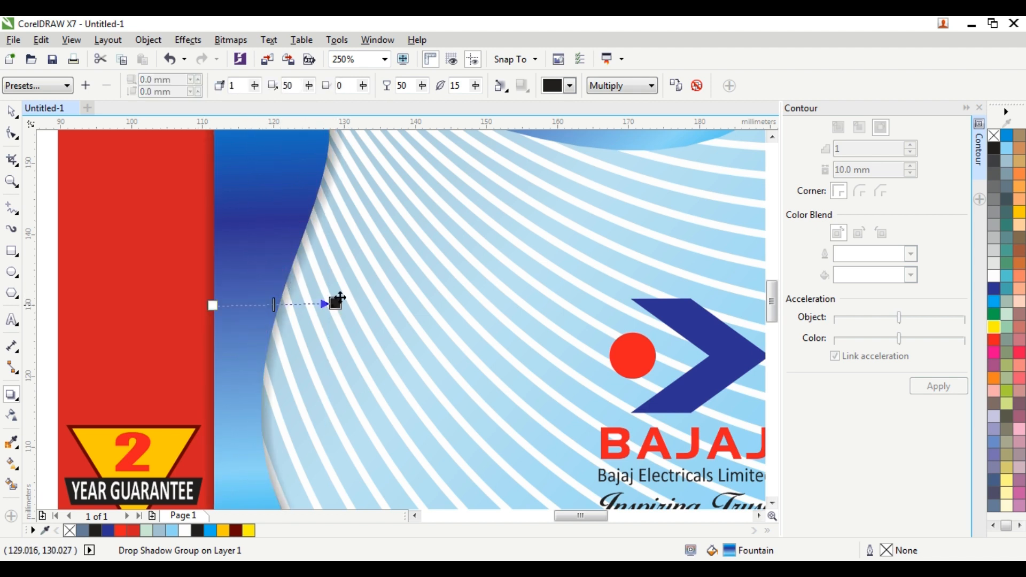
drag(477, 87, 450, 97)
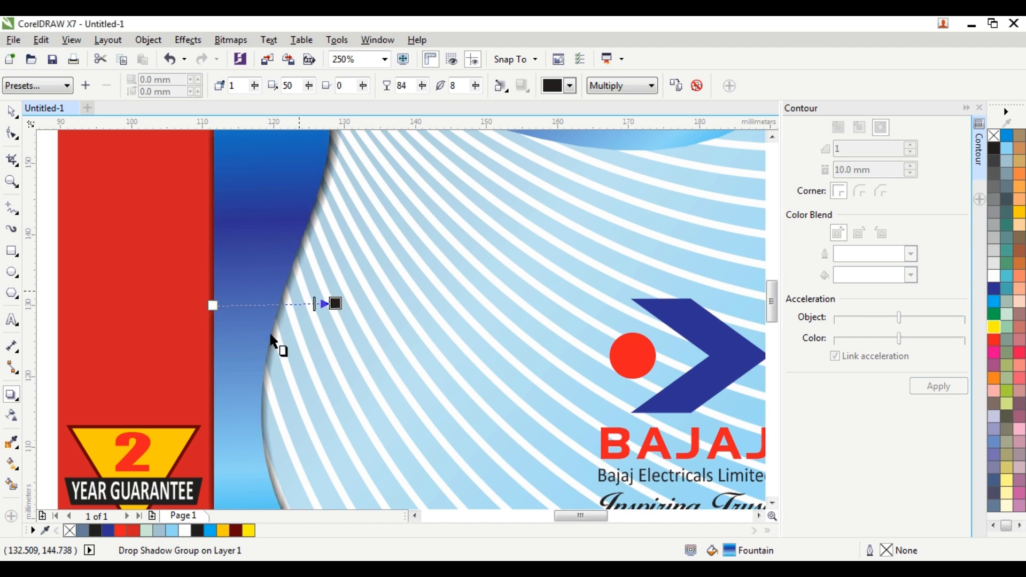
click(12, 111)
Add a drop shadow to the upper blue curve, offset 0.24 mm and -0.618 mm, with opacity 82 and feathering 4
scroll(344, 300, down, 2)
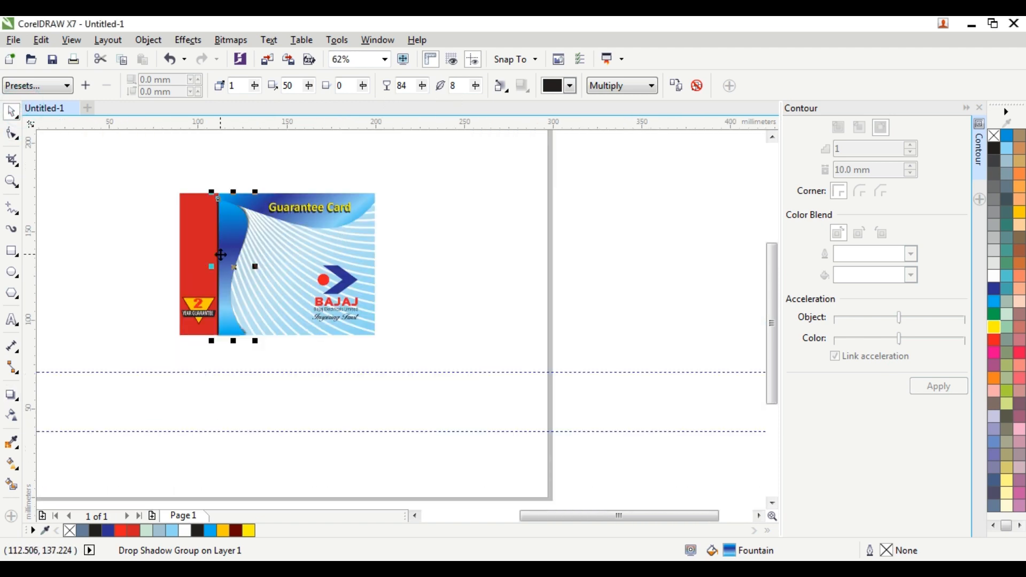
scroll(257, 214, up, 1)
click(389, 225)
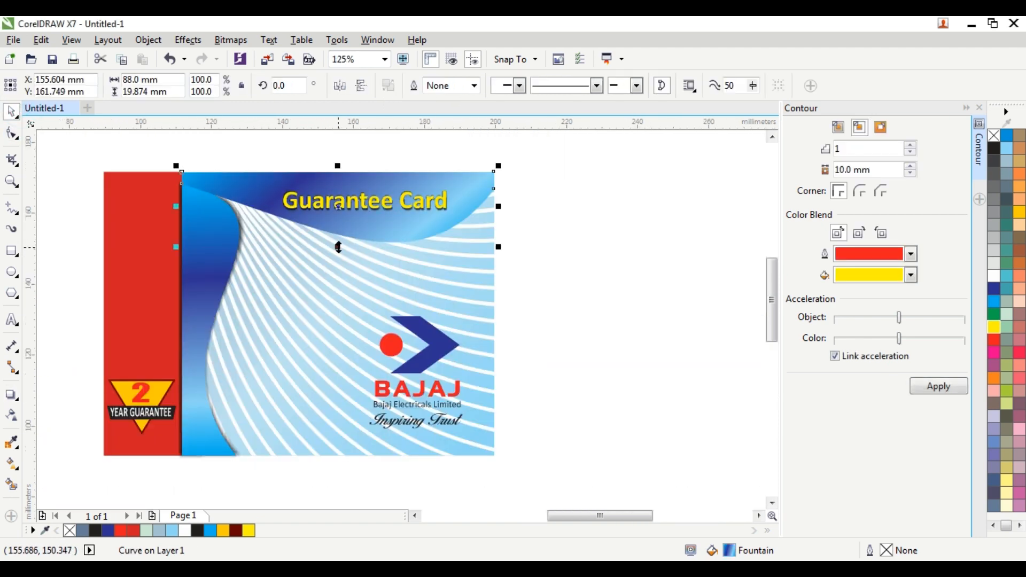
scroll(338, 244, up, 1)
click(12, 398)
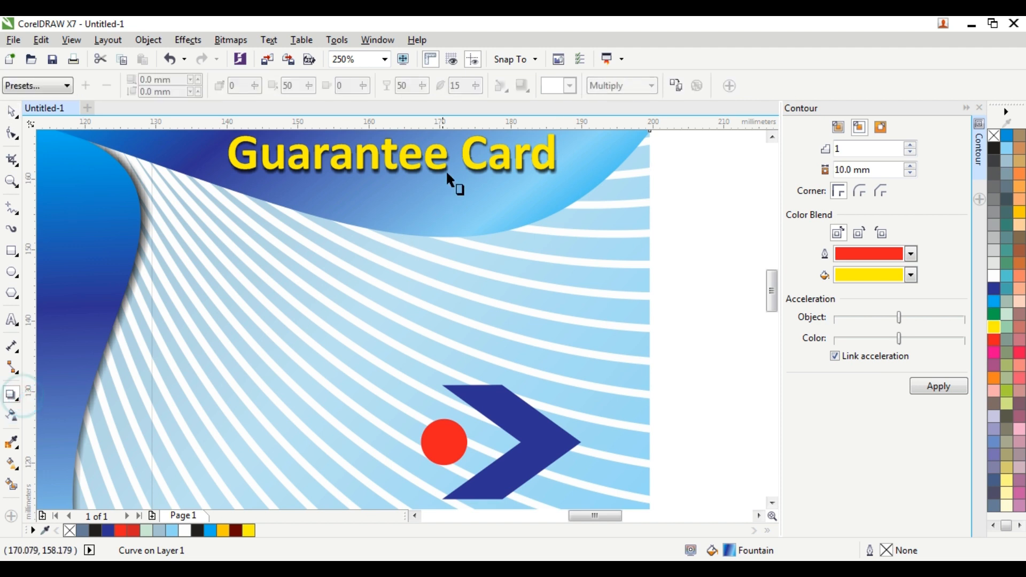
drag(416, 152, 366, 239)
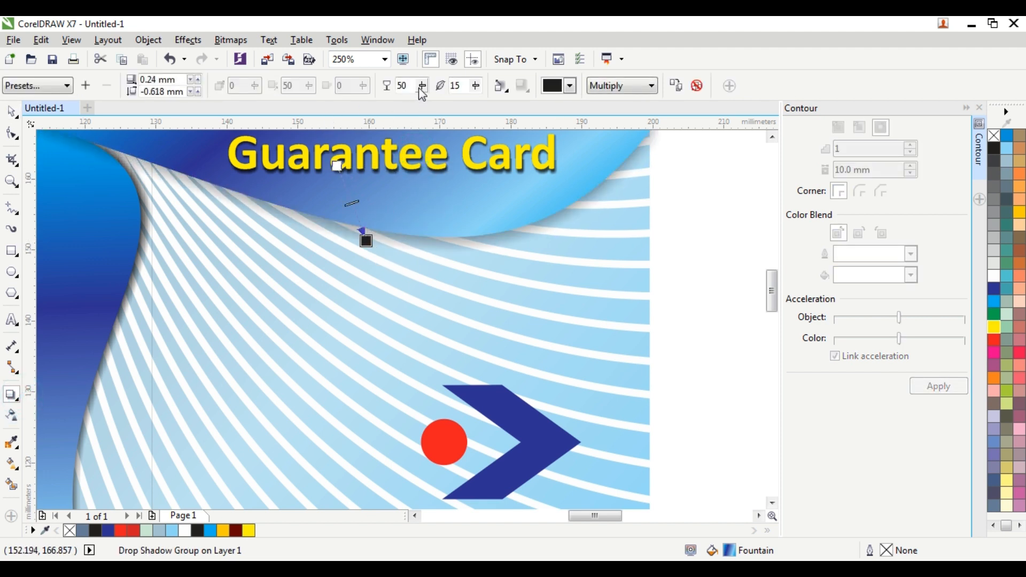
drag(420, 89, 466, 91)
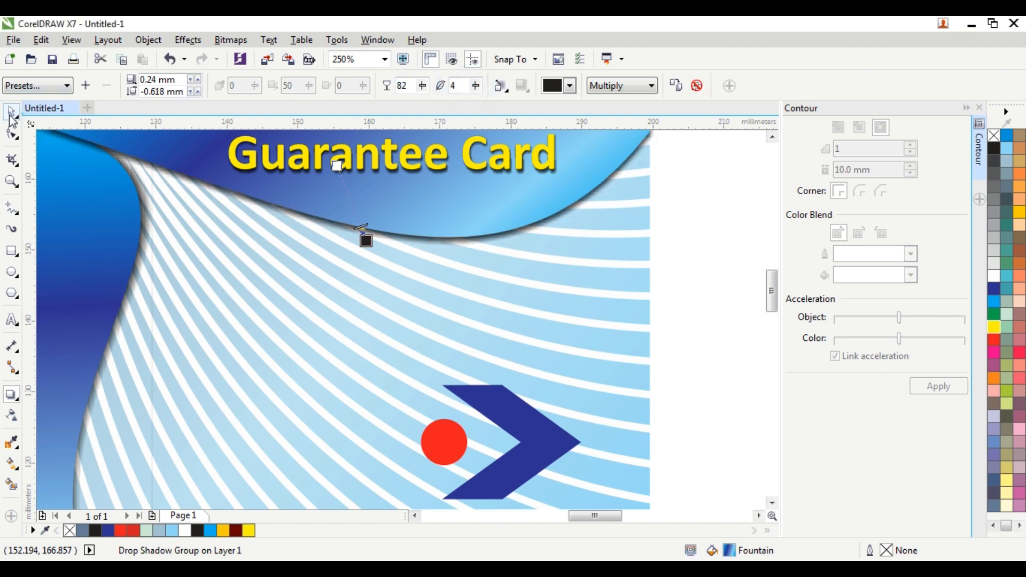
click(11, 113)
scroll(108, 197, down, 2)
scroll(79, 214, up, 2)
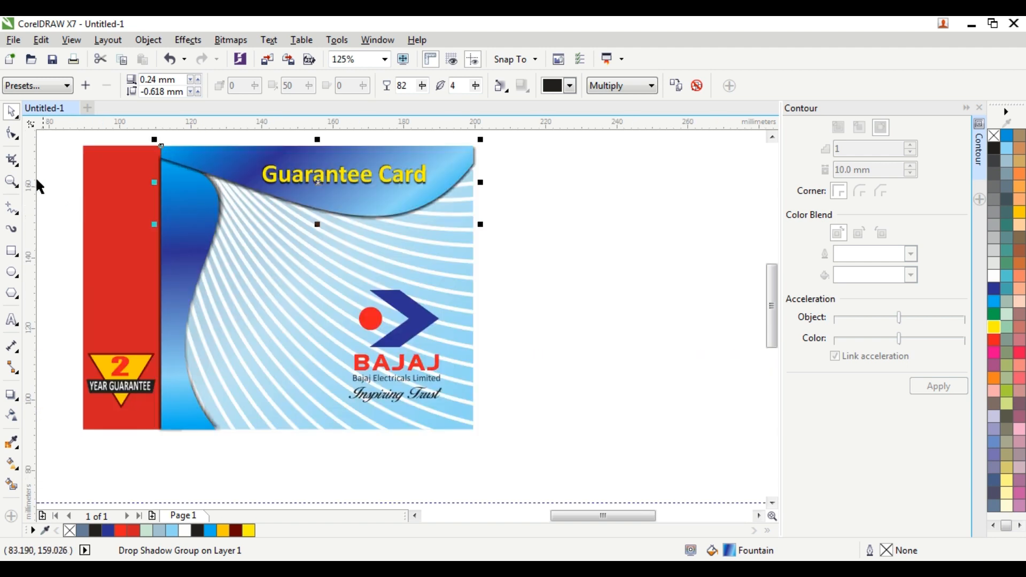
click(12, 113)
click(565, 215)
scroll(549, 230, down, 1)
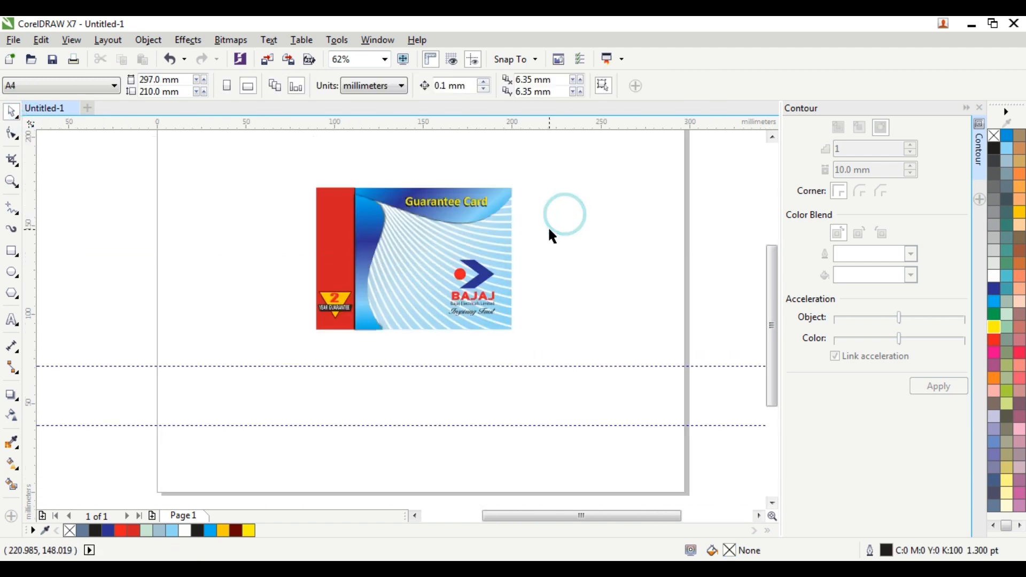
scroll(428, 234, up, 1)
scroll(433, 231, down, 1)
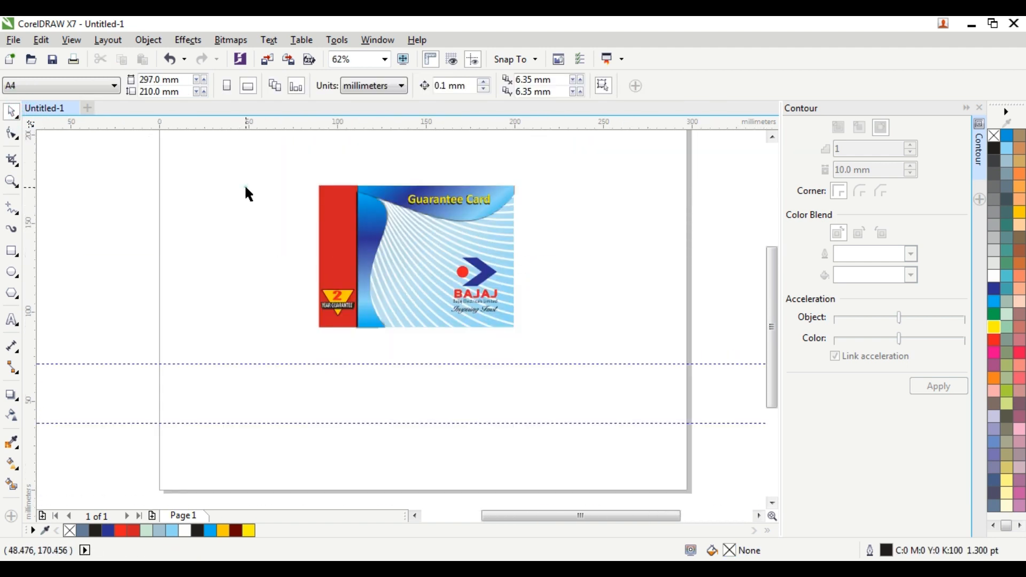
scroll(348, 249, up, 2)
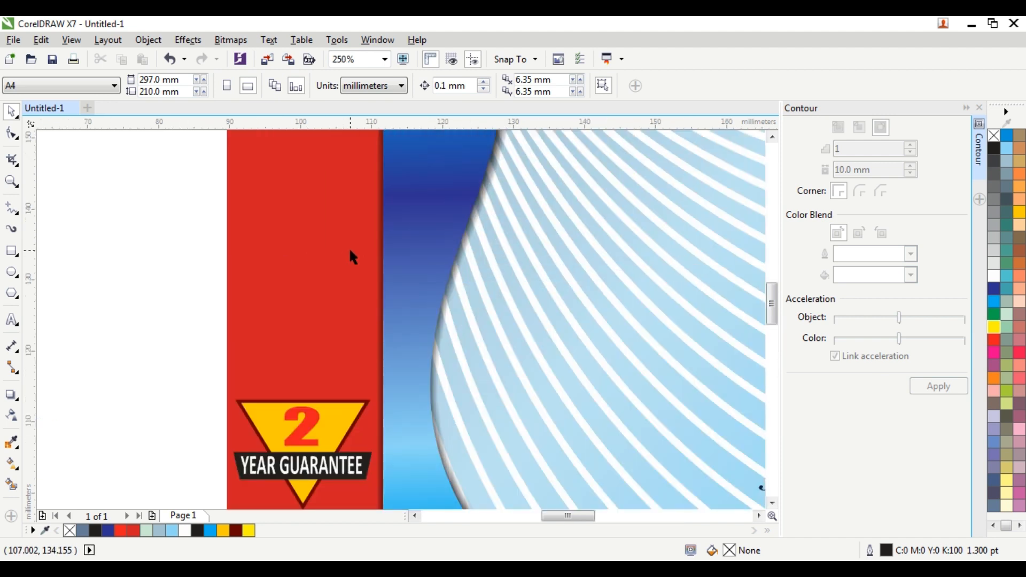
scroll(349, 247, down, 1)
drag(337, 235, 193, 262)
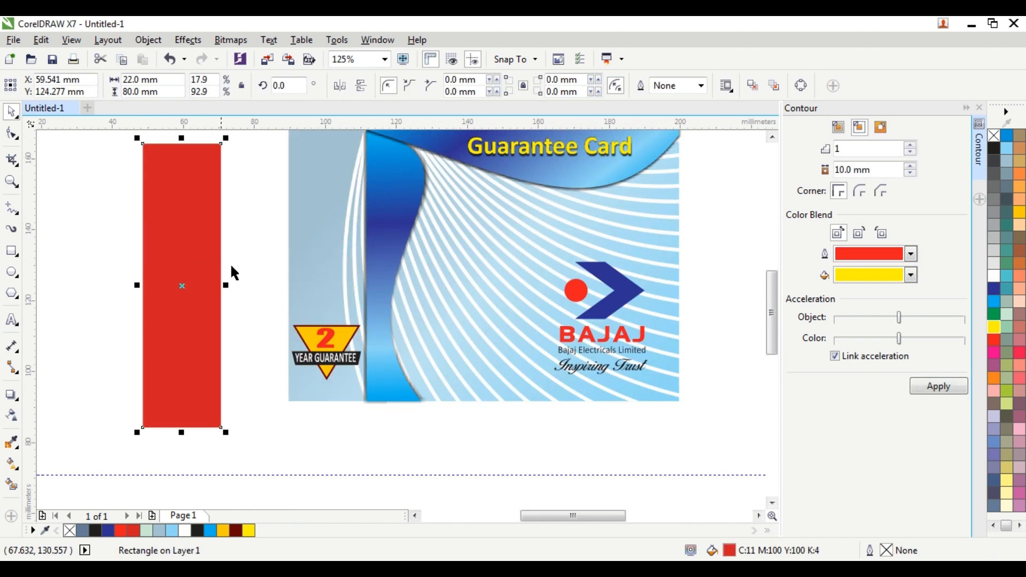
key(ctrl+z)
drag(326, 261, 169, 262)
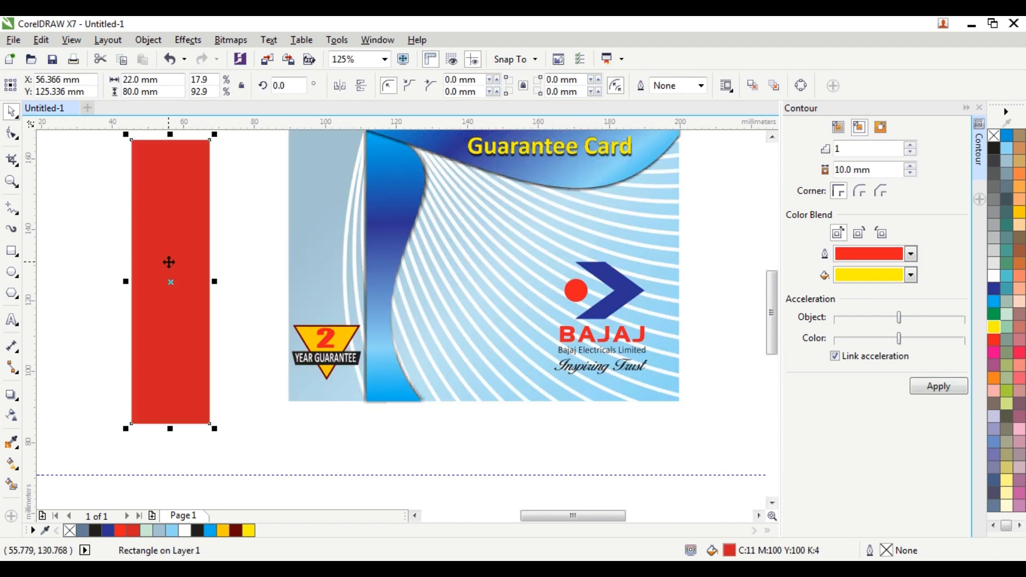
key(ctrl+z)
Widen the red strip to about 23 mm toward the vertical blue curve and bring it to the front
scroll(386, 255, up, 1)
drag(351, 261, 361, 270)
key(shift+Page_Up)
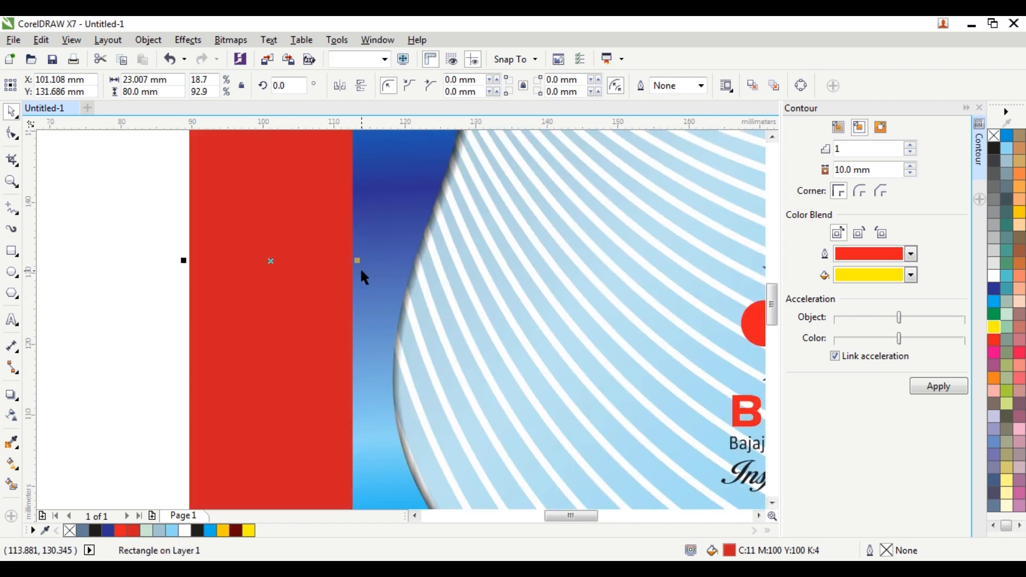
Bring the "2 Year Guarantee" badge to the front, above the red strip
scroll(367, 264, down, 1)
drag(216, 196, 425, 441)
key(shift+Page_Up)
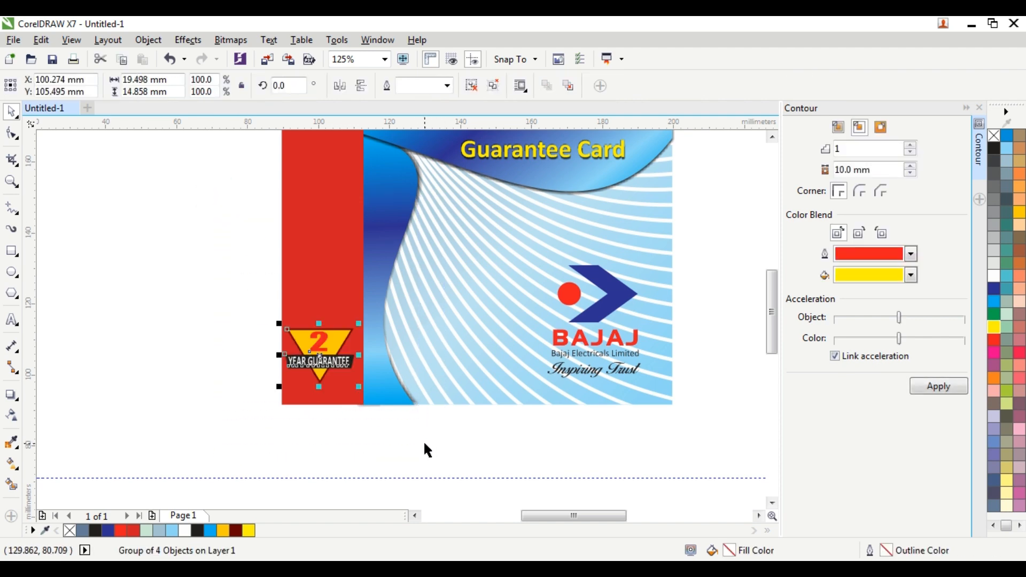
click(425, 441)
scroll(446, 445, down, 1)
scroll(499, 395, up, 1)
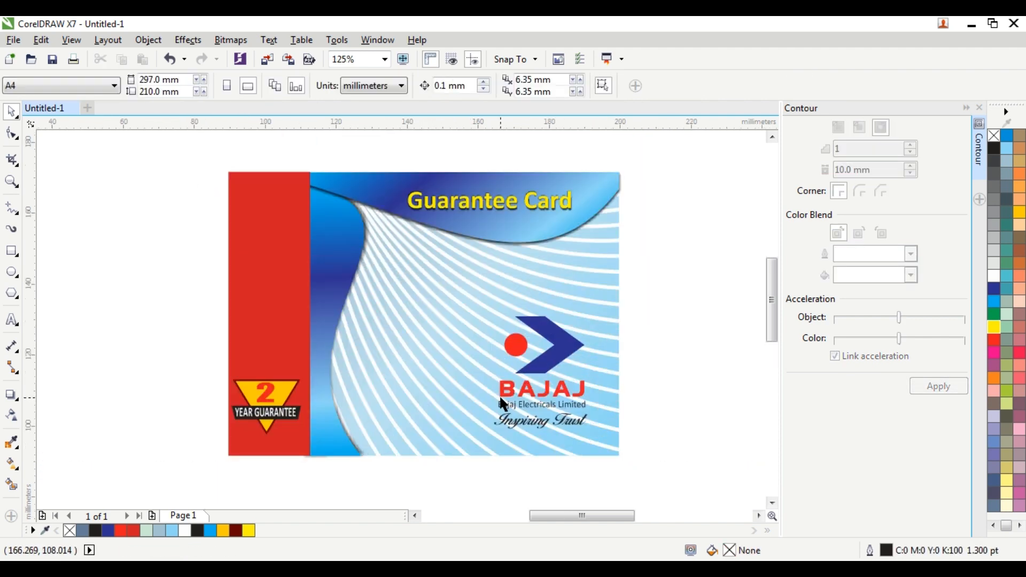
scroll(499, 394, down, 1)
click(252, 255)
click(11, 181)
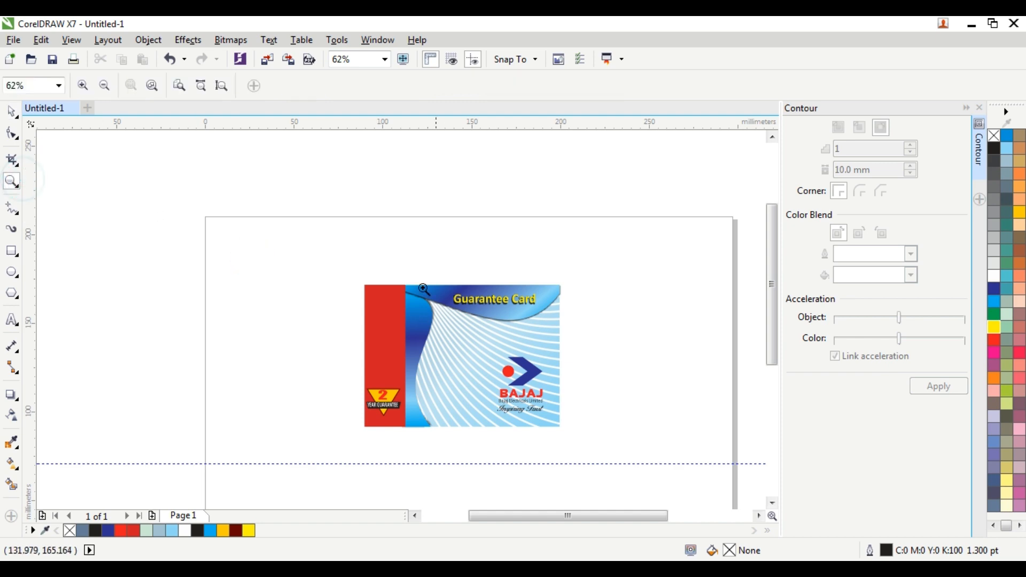